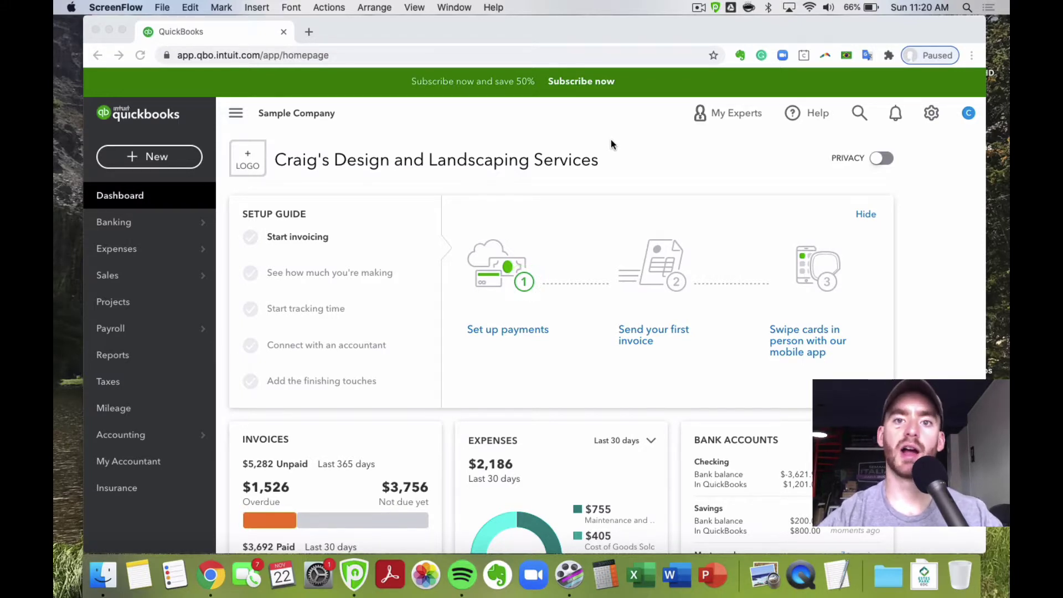
# - Review the settings options and the types of transactions that can be created for customers, vendors and employees
pyautogui.click(944, 186)
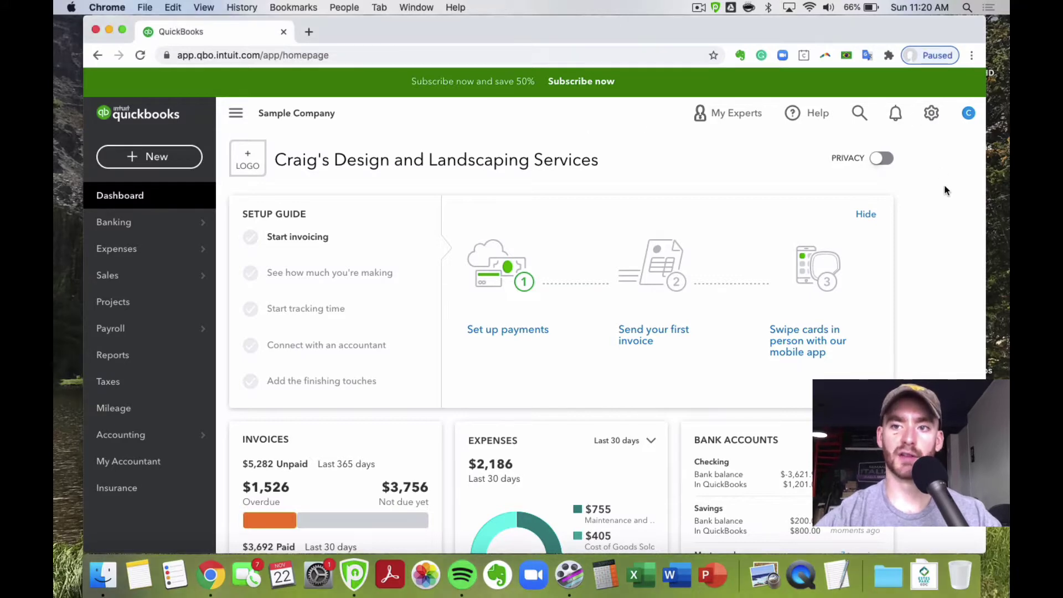
pyautogui.click(934, 119)
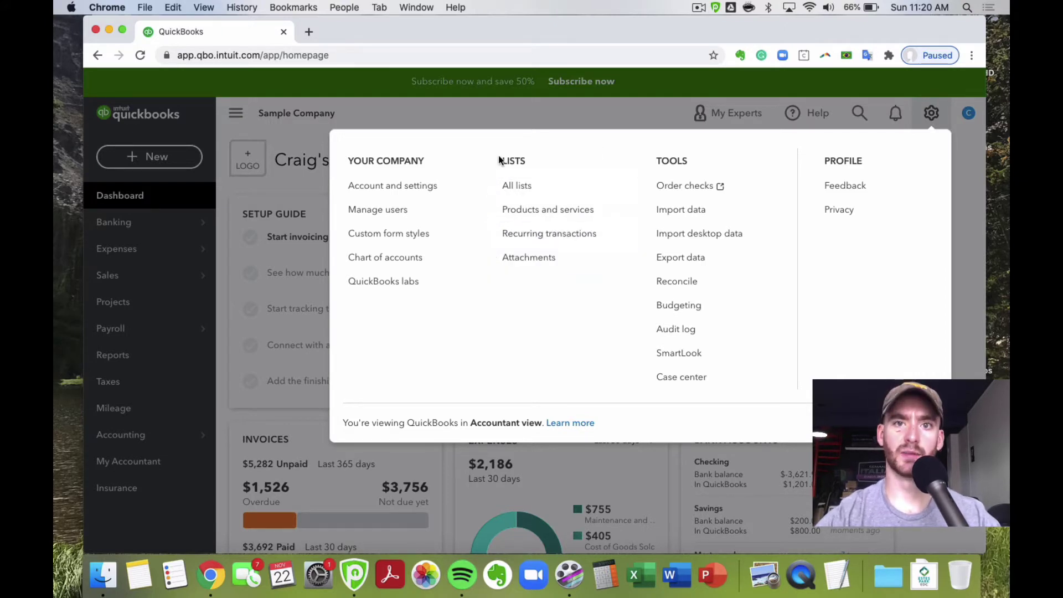
pyautogui.click(933, 114)
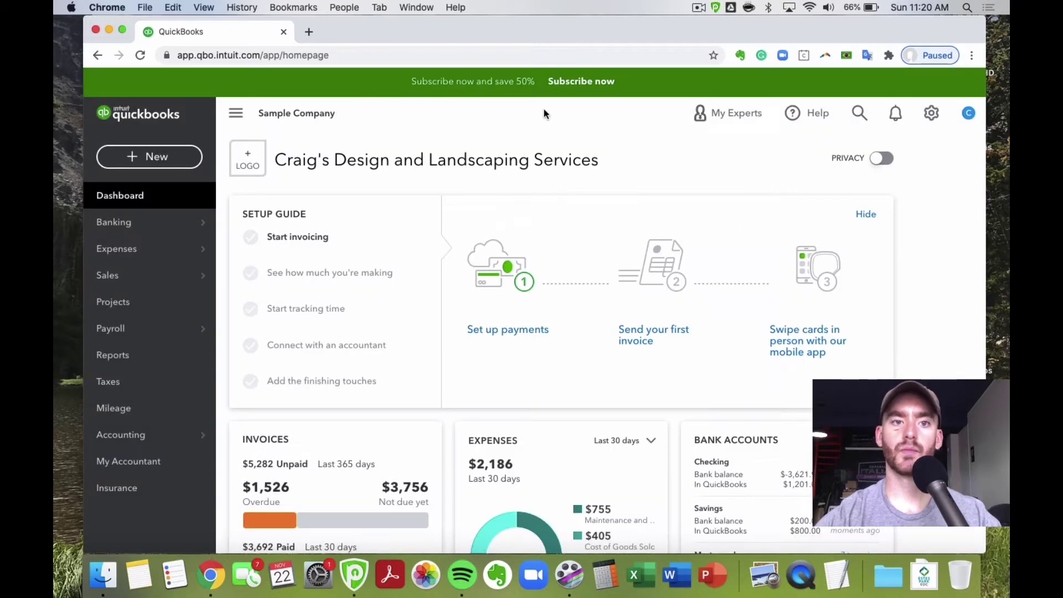
pyautogui.click(190, 153)
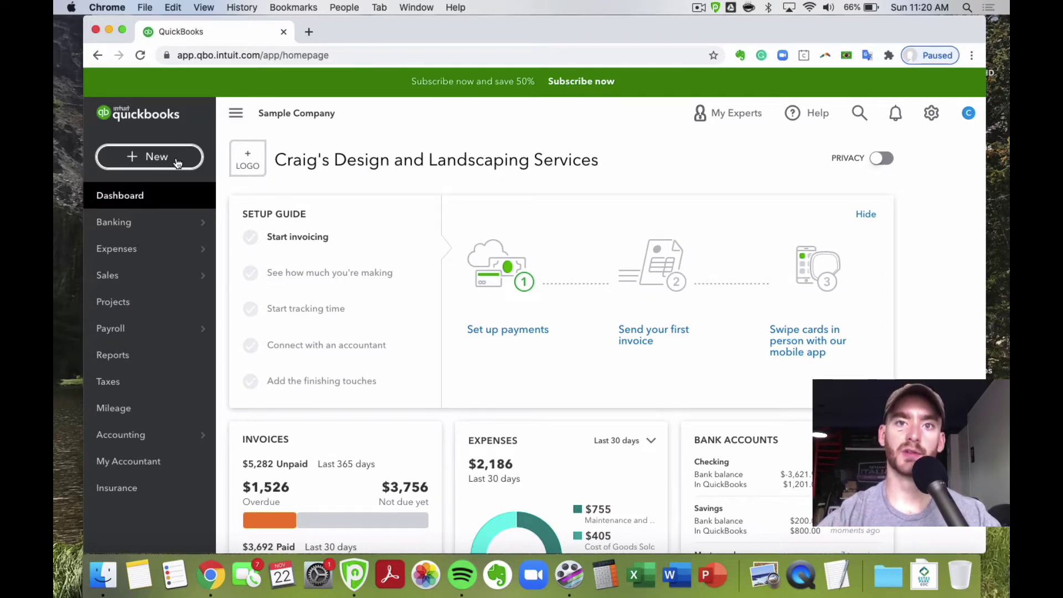
pyautogui.click(177, 161)
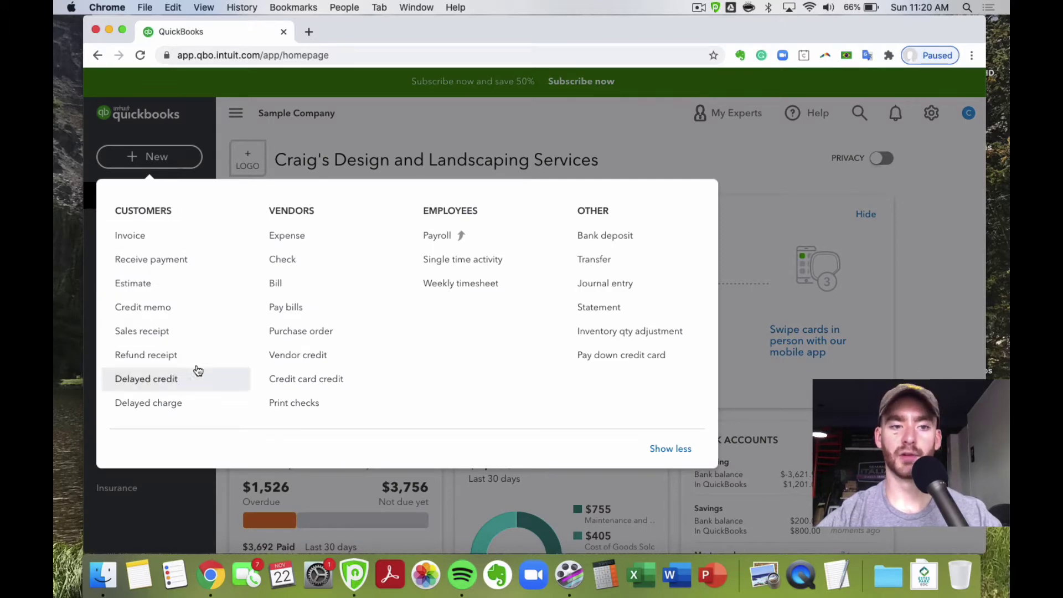
pyautogui.click(188, 116)
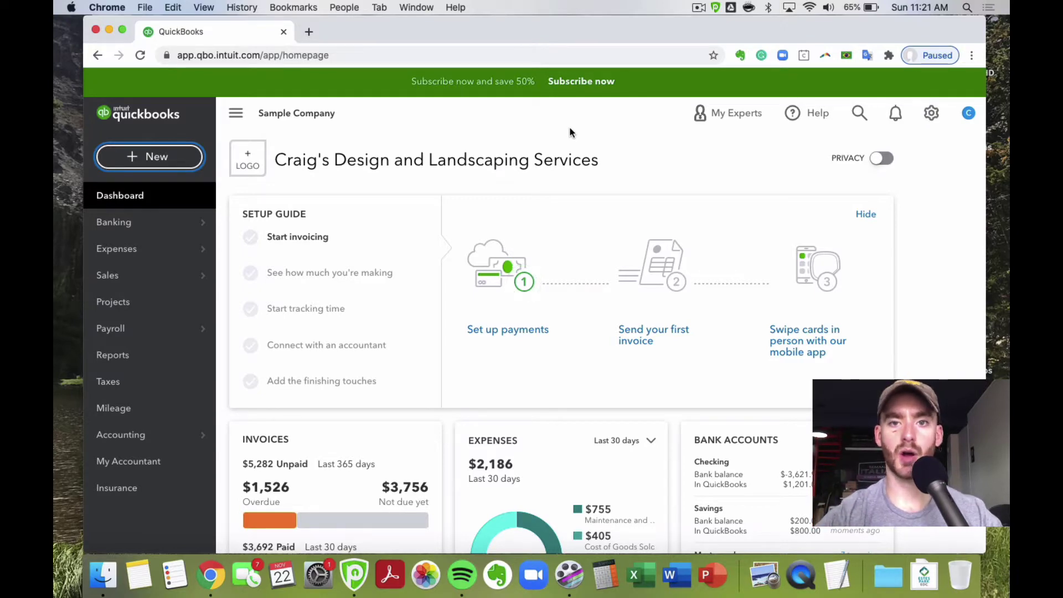
# - Open the All lists page from the company settings
pyautogui.click(932, 114)
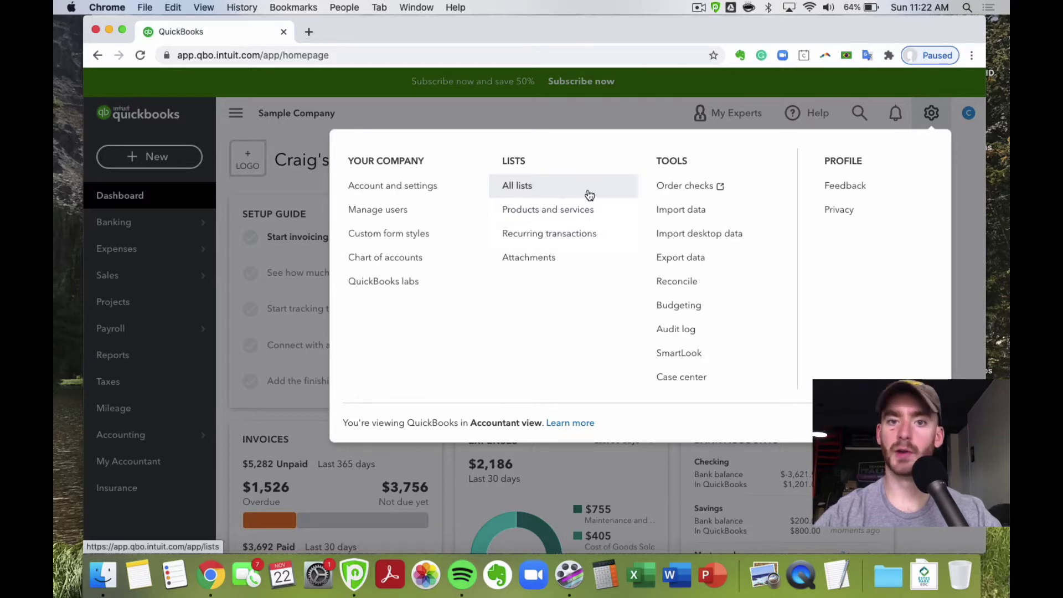
pyautogui.click(926, 111)
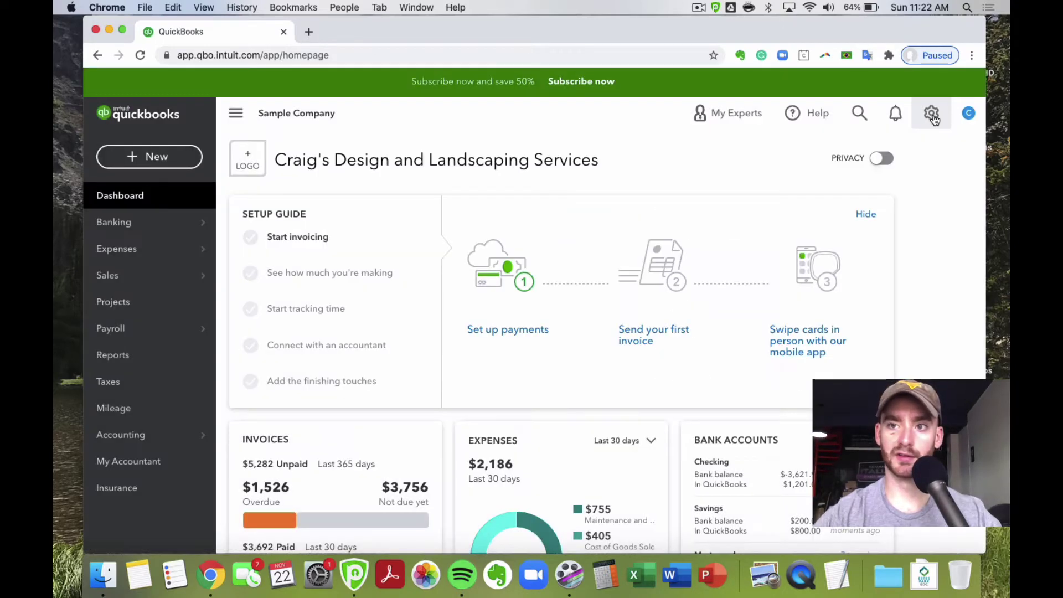
pyautogui.click(926, 111)
pyautogui.click(541, 188)
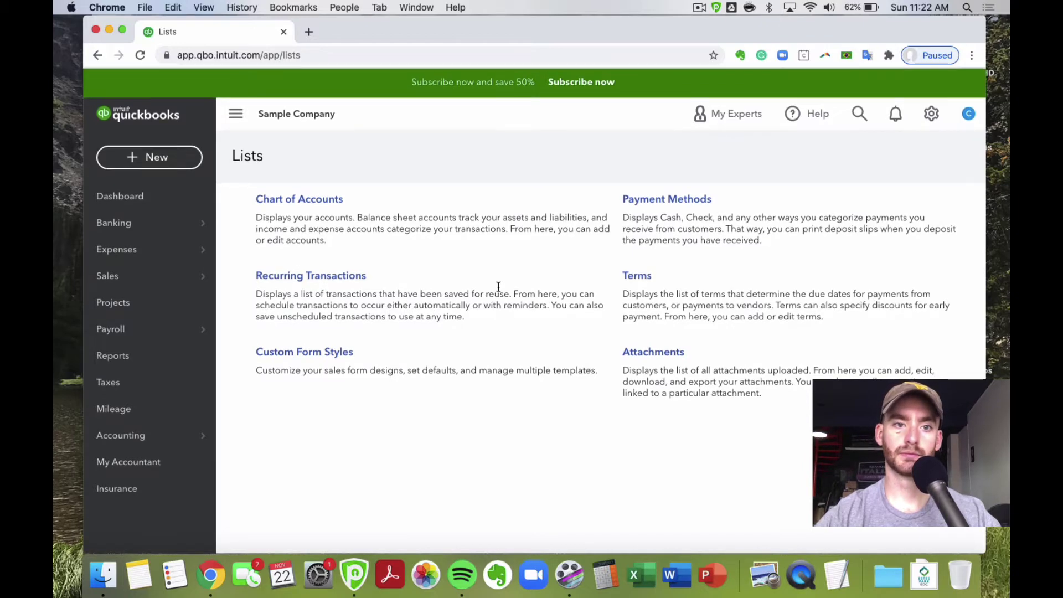
# - Review the options under Tools in the settings, and return to the dashboard
pyautogui.click(931, 115)
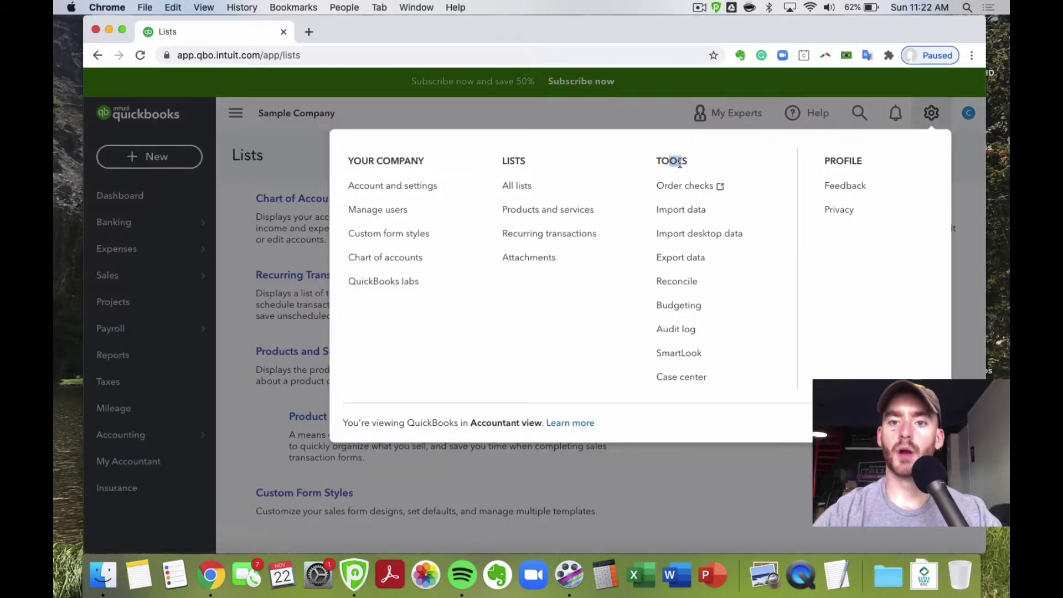
pyautogui.moveTo(674, 159); pyautogui.dragTo(693, 164)
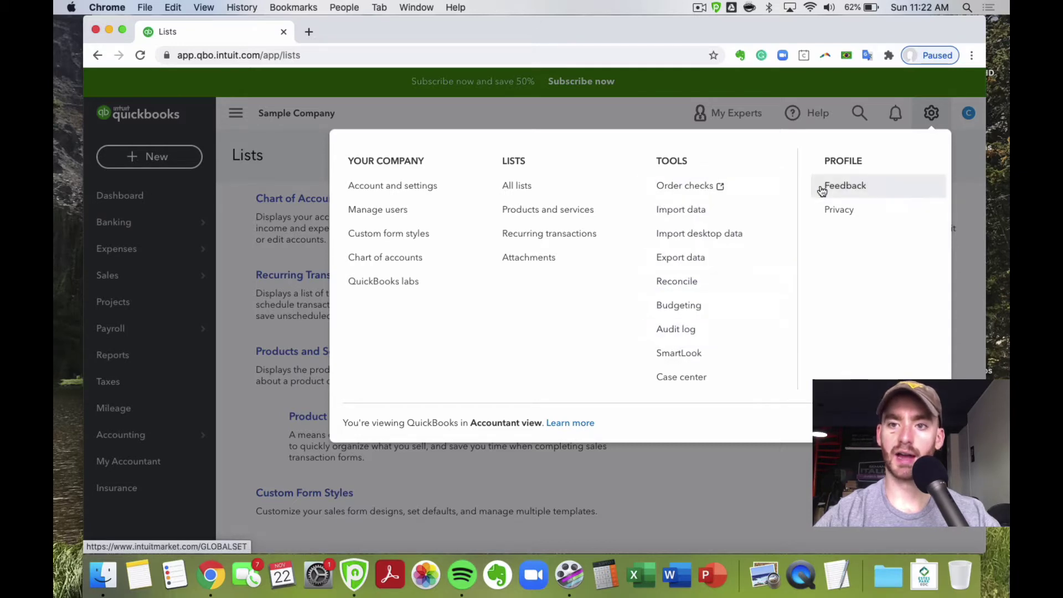
pyautogui.click(932, 114)
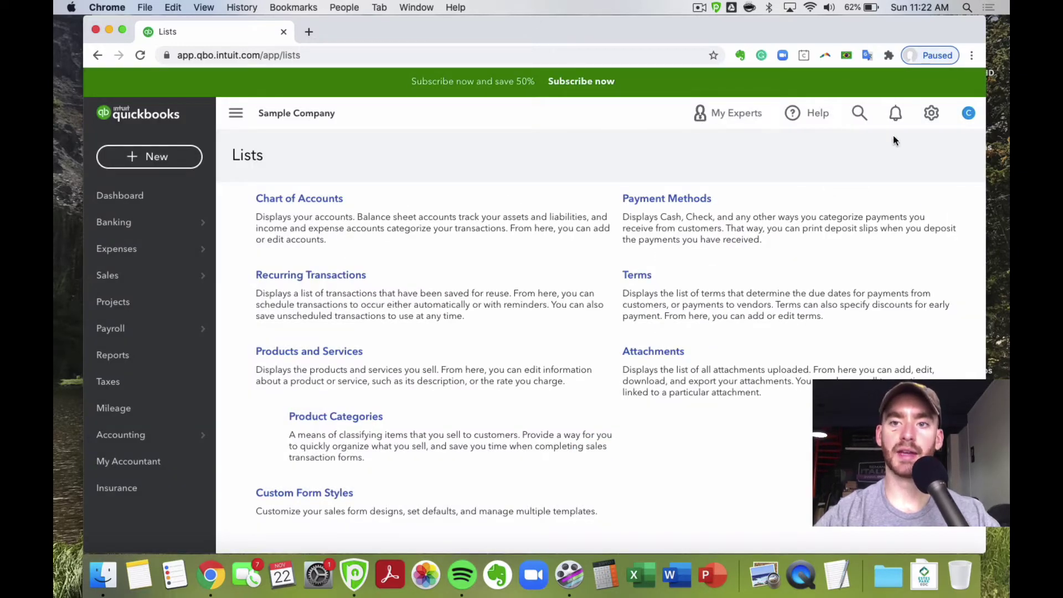
pyautogui.click(120, 197)
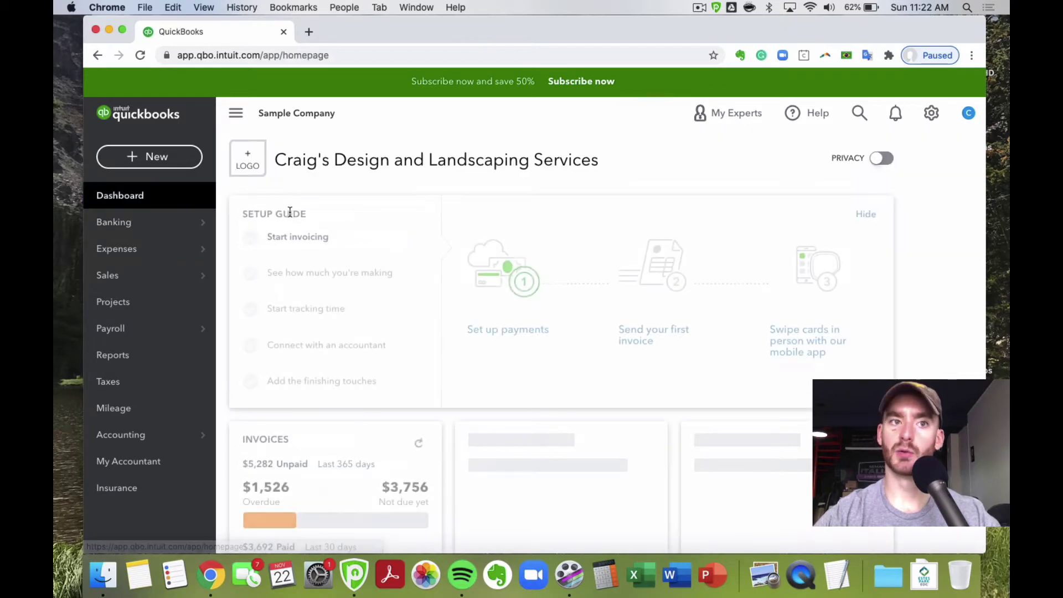
# - Review the Your Company options in the settings, and open the All lists page
pyautogui.click(931, 110)
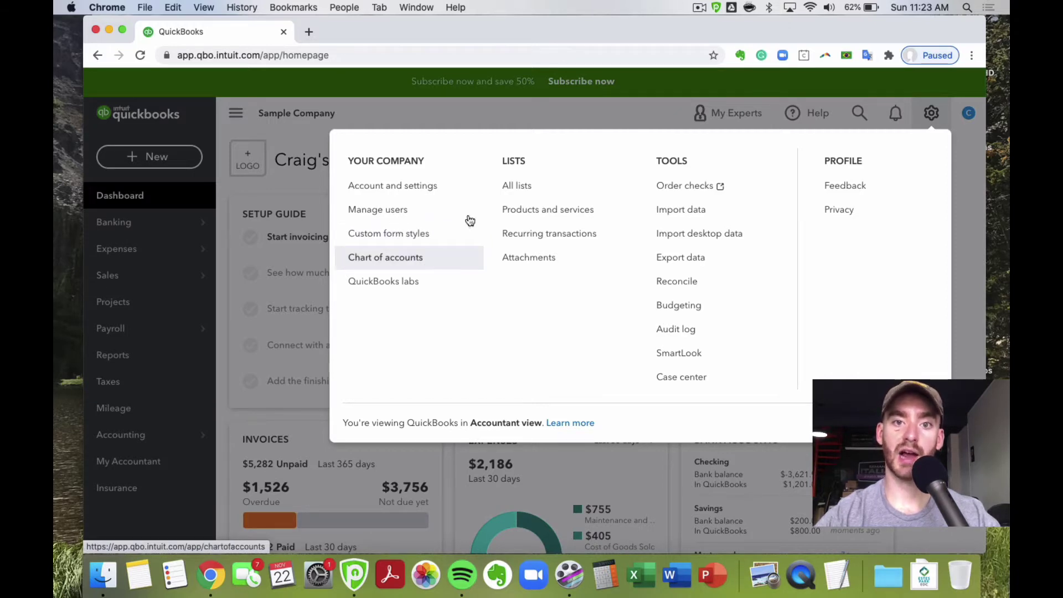
pyautogui.click(931, 121)
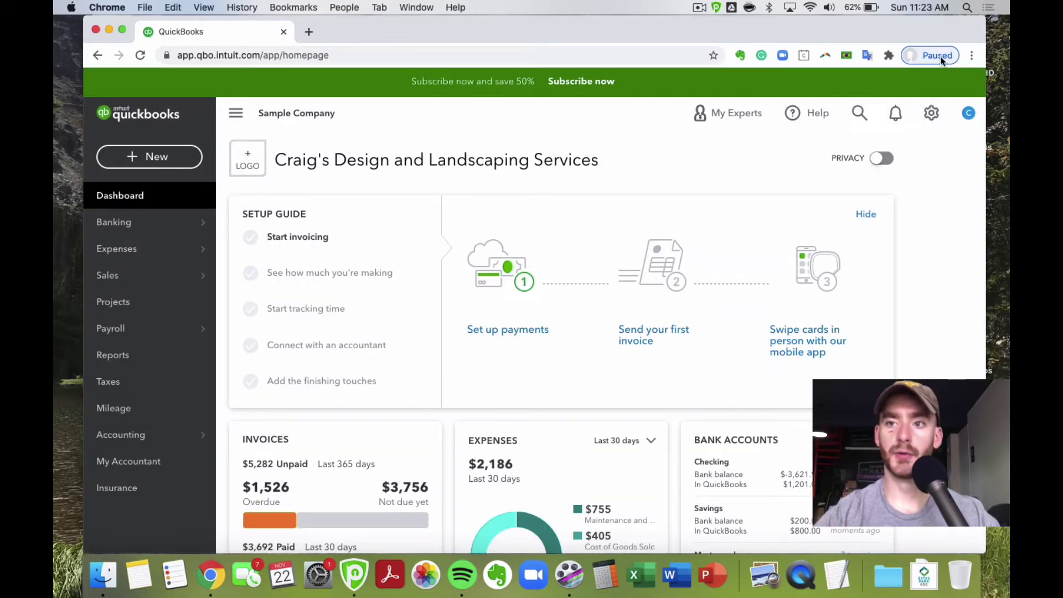
pyautogui.click(940, 126)
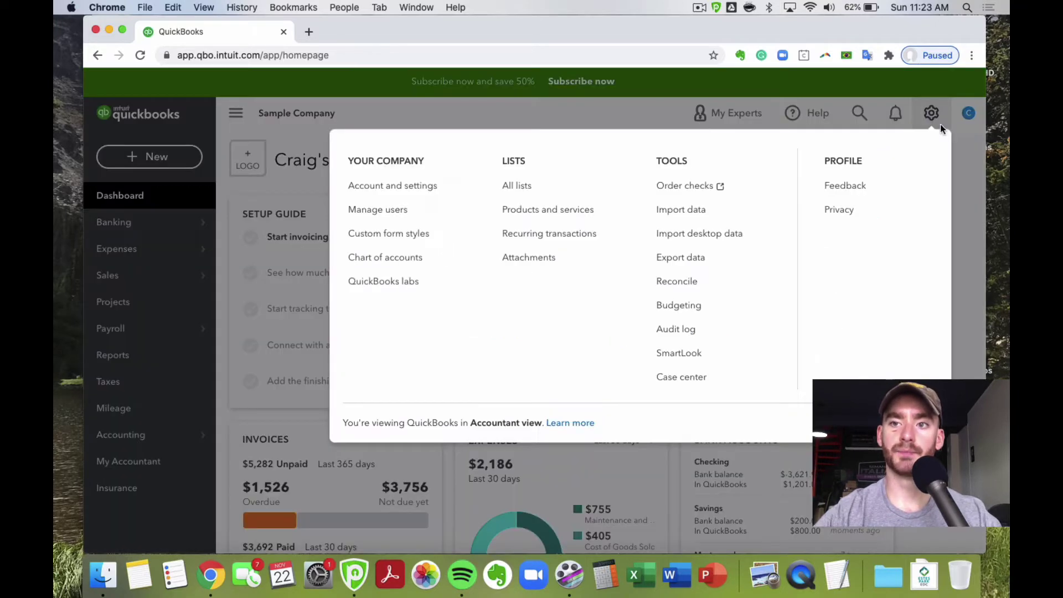
pyautogui.click(526, 187)
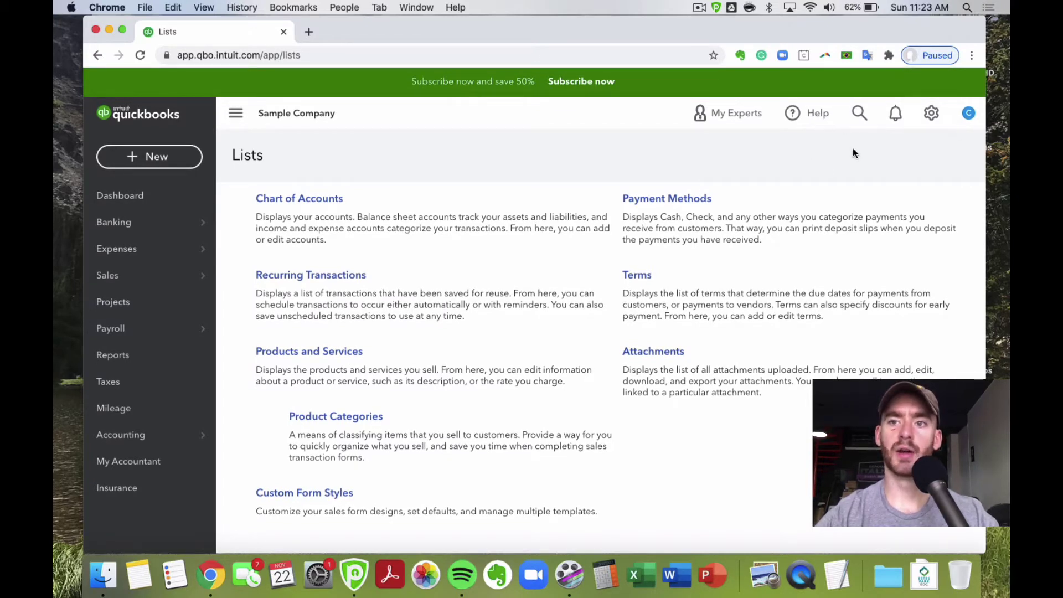
# - Look over the account, user and form options available in the company settings
pyautogui.click(932, 113)
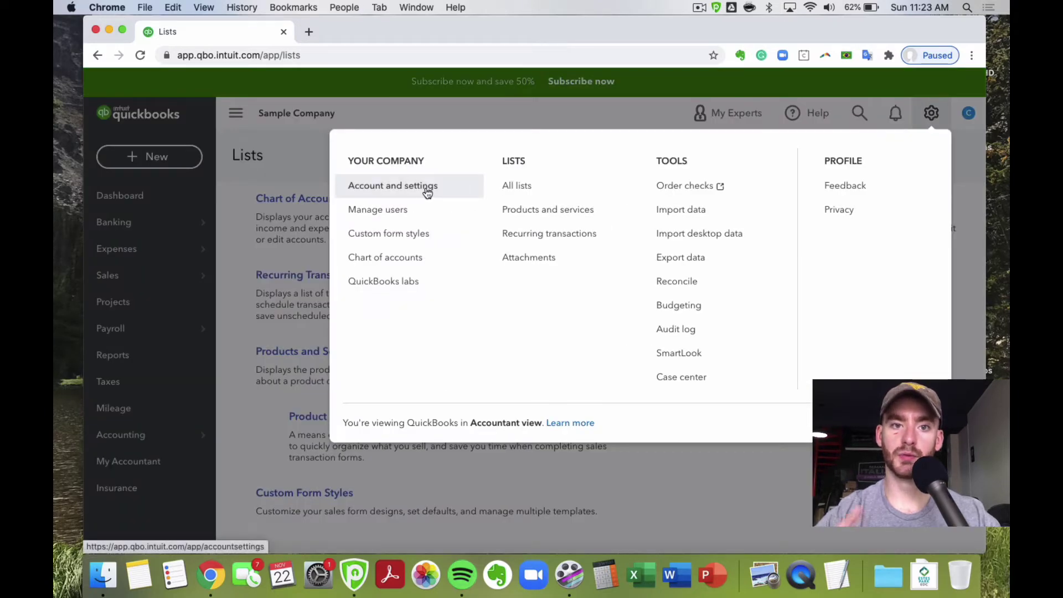
pyautogui.click(934, 114)
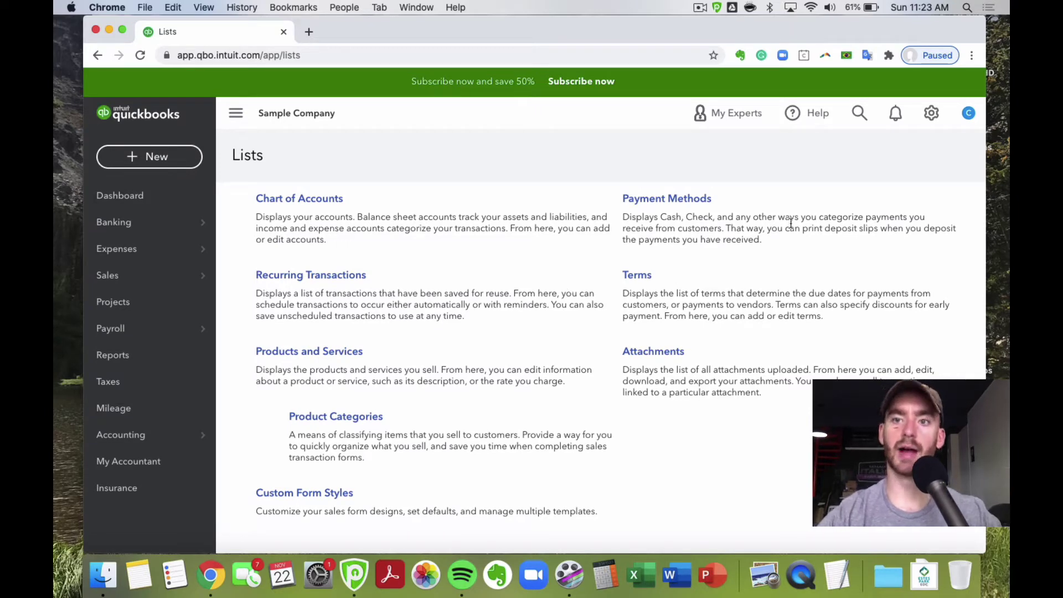
pyautogui.click(932, 117)
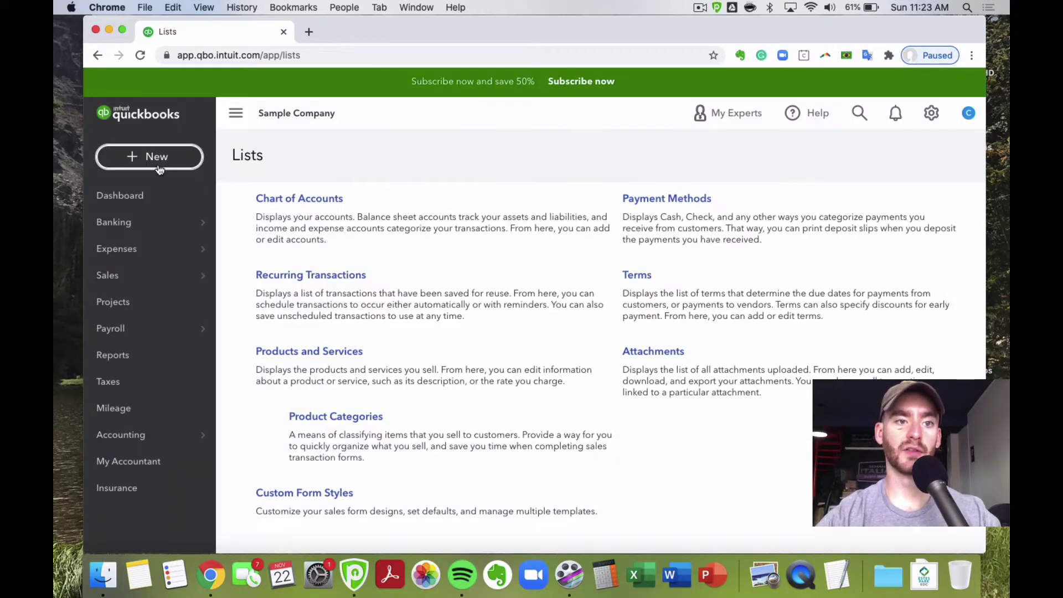
# - Look through the transaction types available for creation, and go to the All lists page from the settings
pyautogui.click(149, 157)
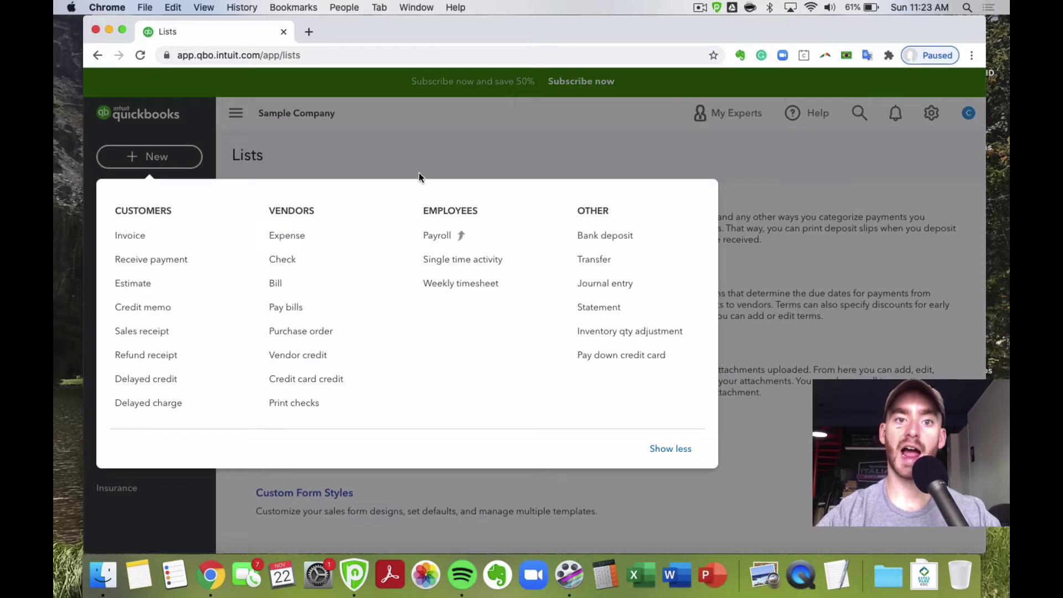
pyautogui.click(418, 176)
pyautogui.click(172, 162)
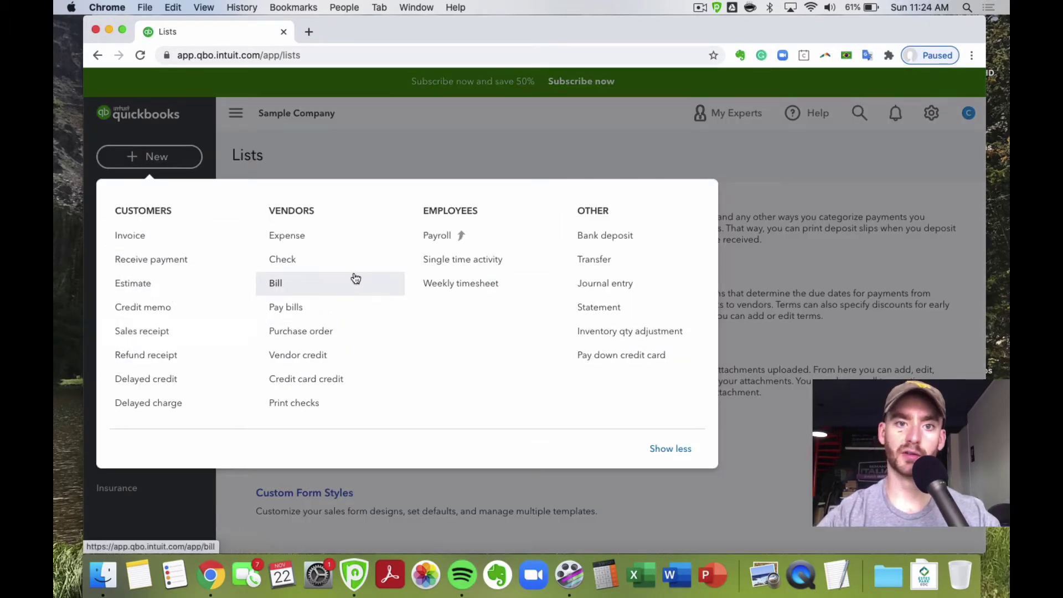
pyautogui.click(440, 158)
pyautogui.click(931, 113)
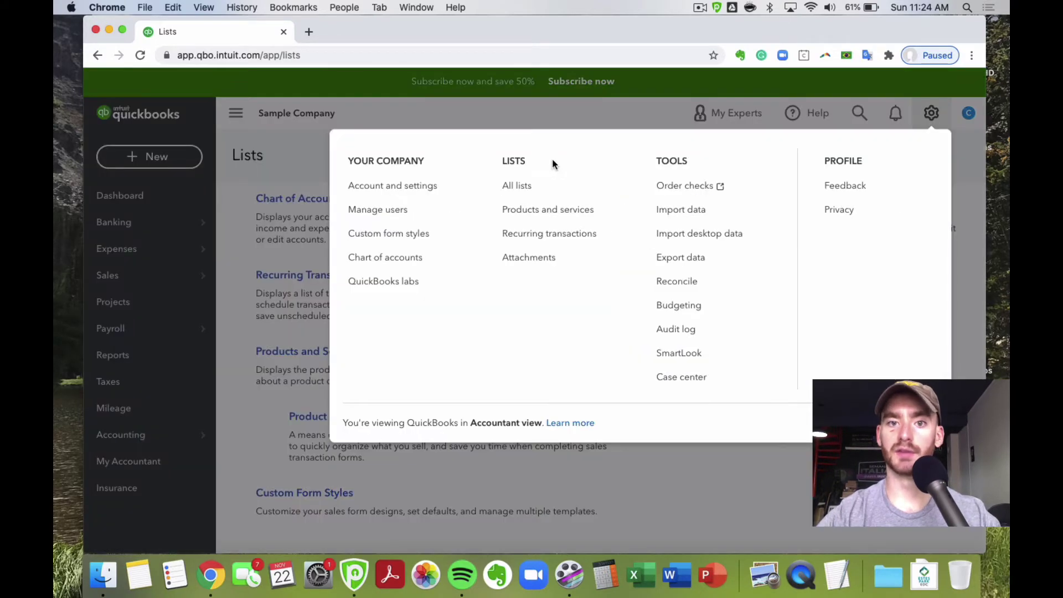
pyautogui.click(530, 185)
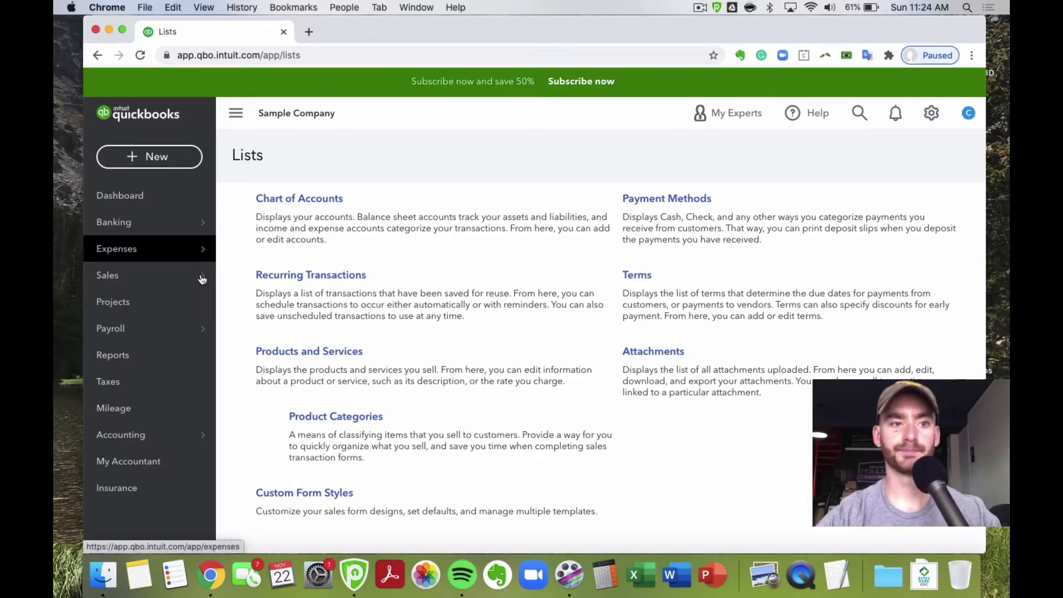
# - Go to the dashboard and examine its invoices, expenses, bank accounts, profit and loss, and sales summaries
pyautogui.click(161, 208)
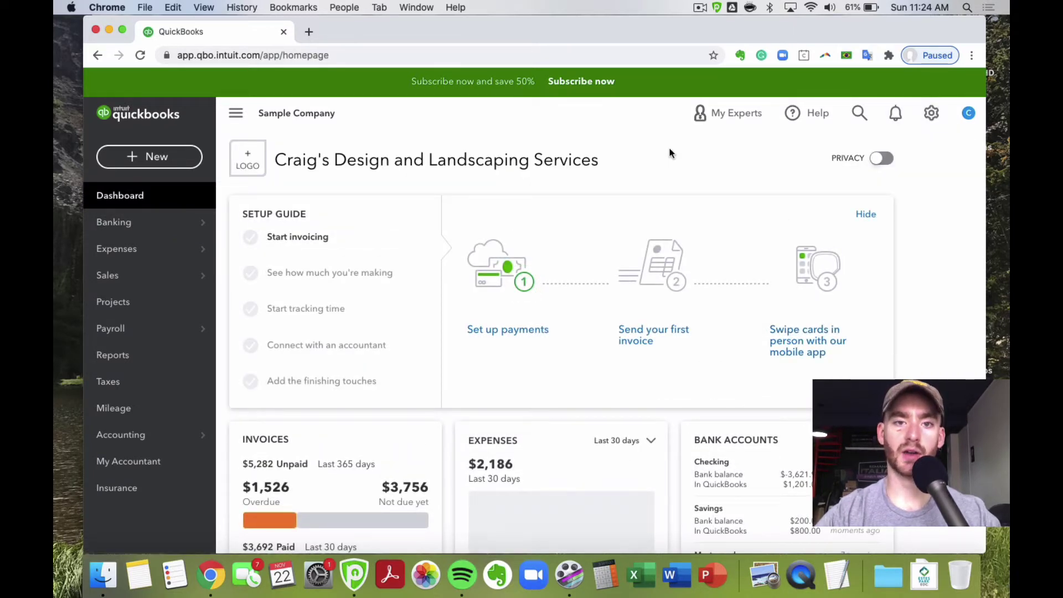
pyautogui.scroll(-1, 669, 151)
pyautogui.scroll(-5, 382, 215)
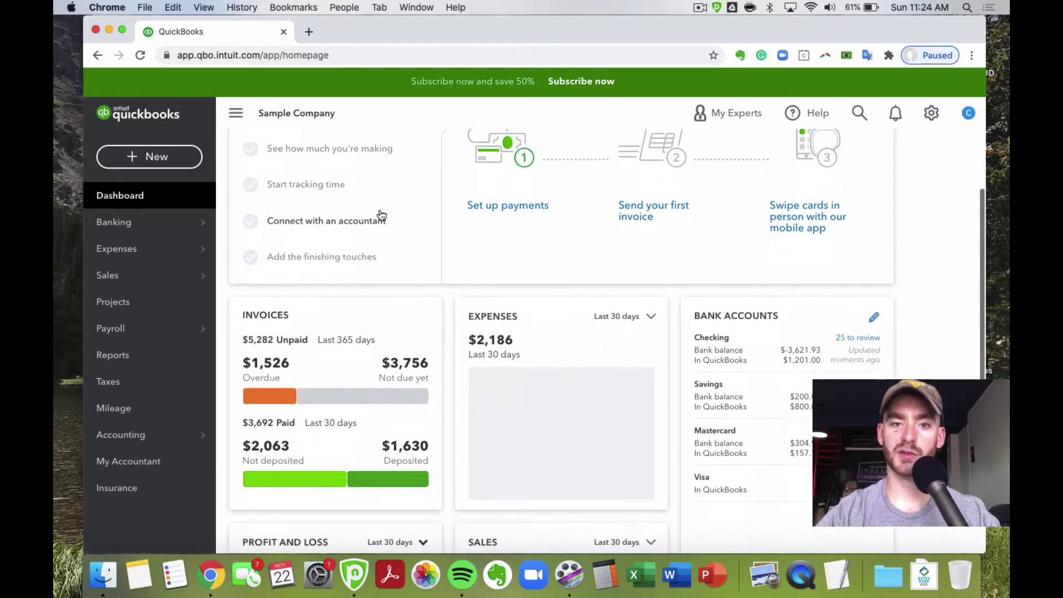
pyautogui.scroll(-8, 381, 215)
pyautogui.scroll(13, 380, 214)
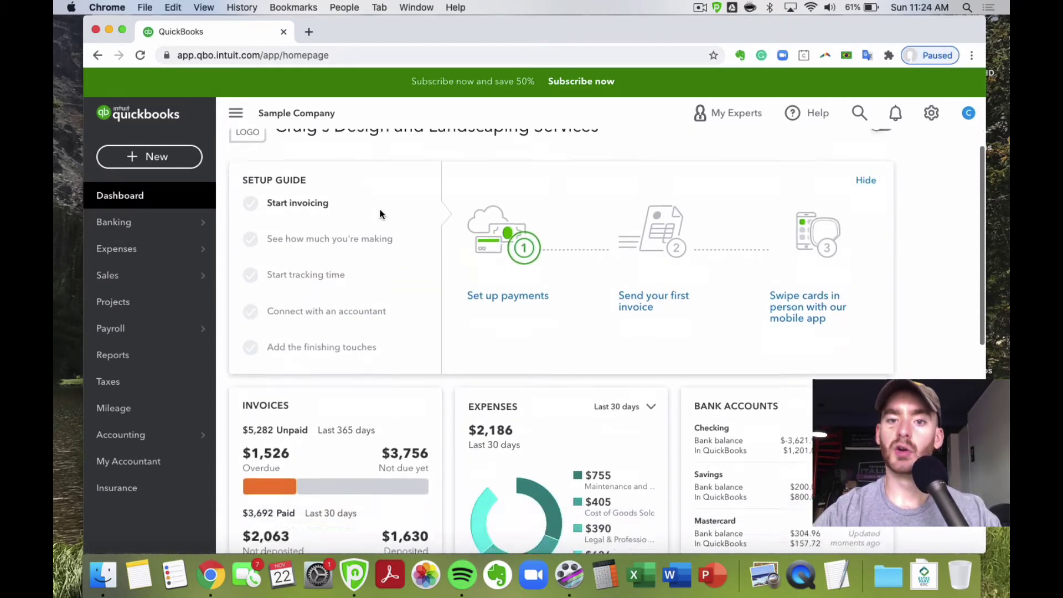
pyautogui.scroll(-14, 522, 263)
pyautogui.scroll(5, 523, 264)
pyautogui.scroll(1, 697, 428)
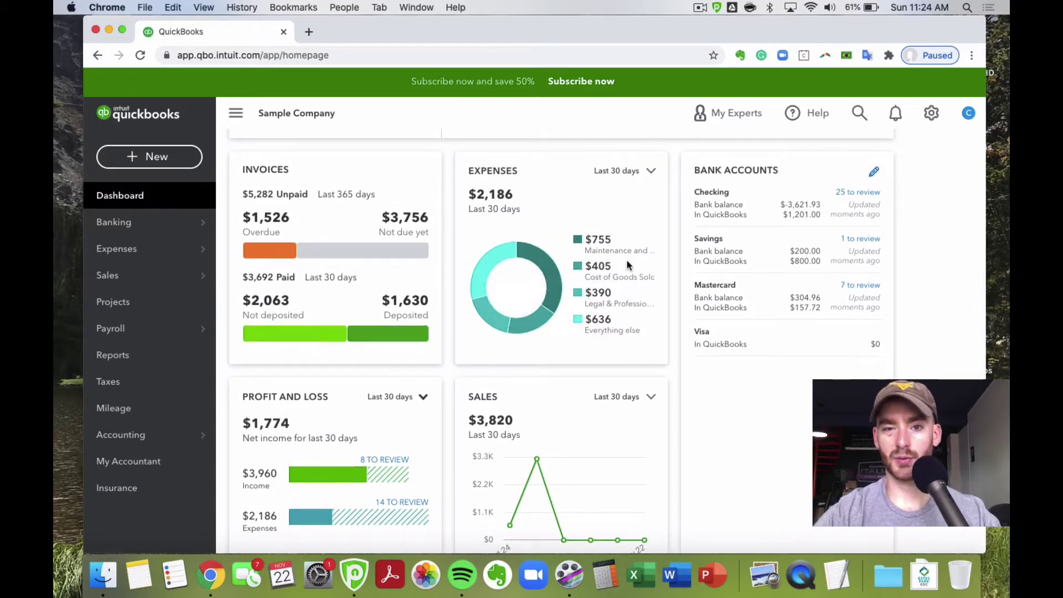
pyautogui.scroll(-1, 627, 260)
pyautogui.scroll(2, 628, 248)
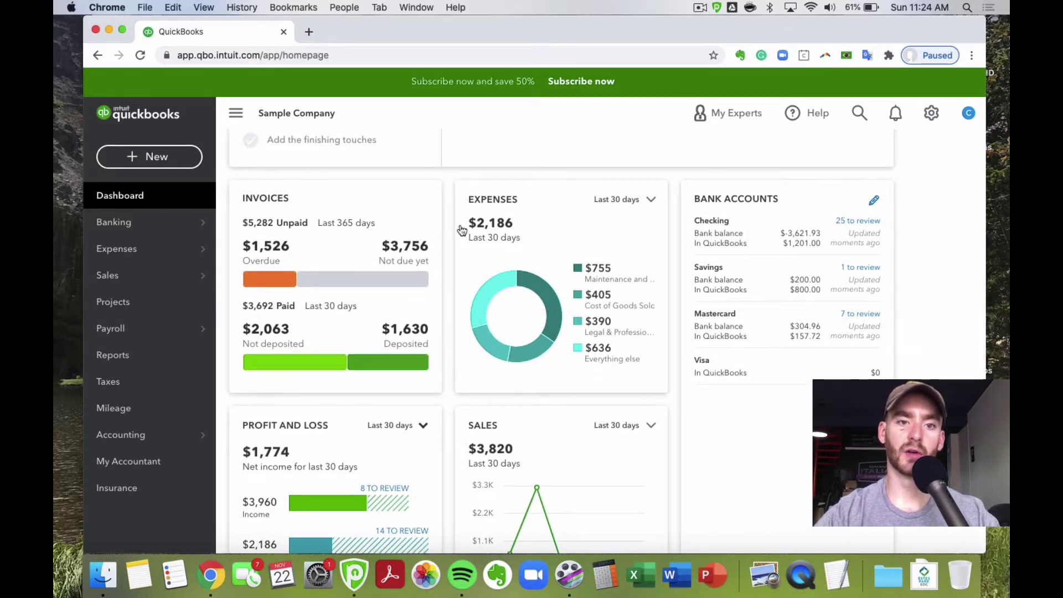
pyautogui.scroll(-1, 543, 238)
# - Open the overdue invoices from the invoices summary, then return to the dashboard and look over its summaries again
pyautogui.click(278, 240)
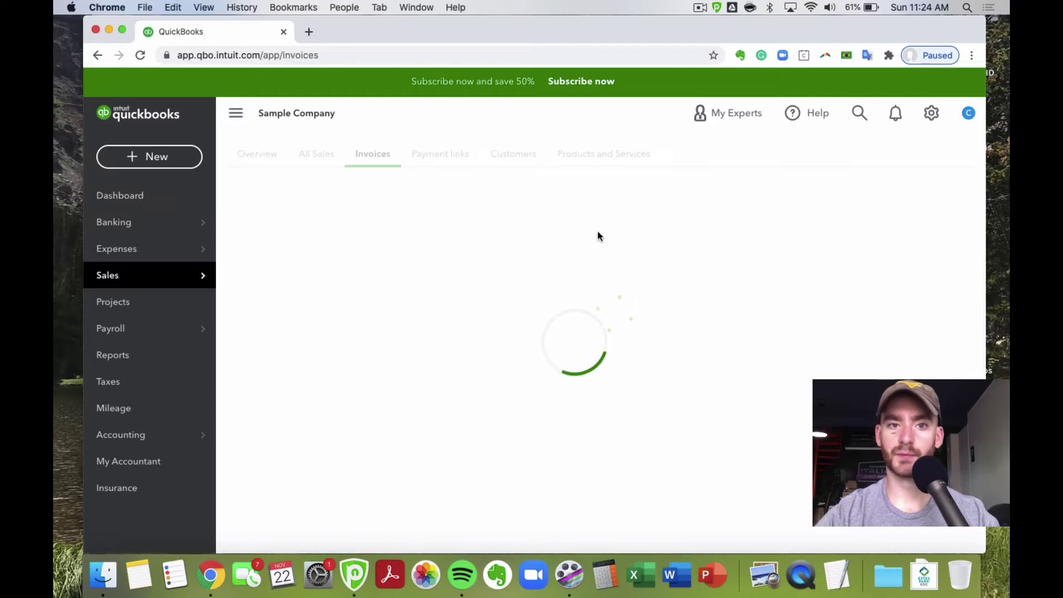
pyautogui.click(155, 200)
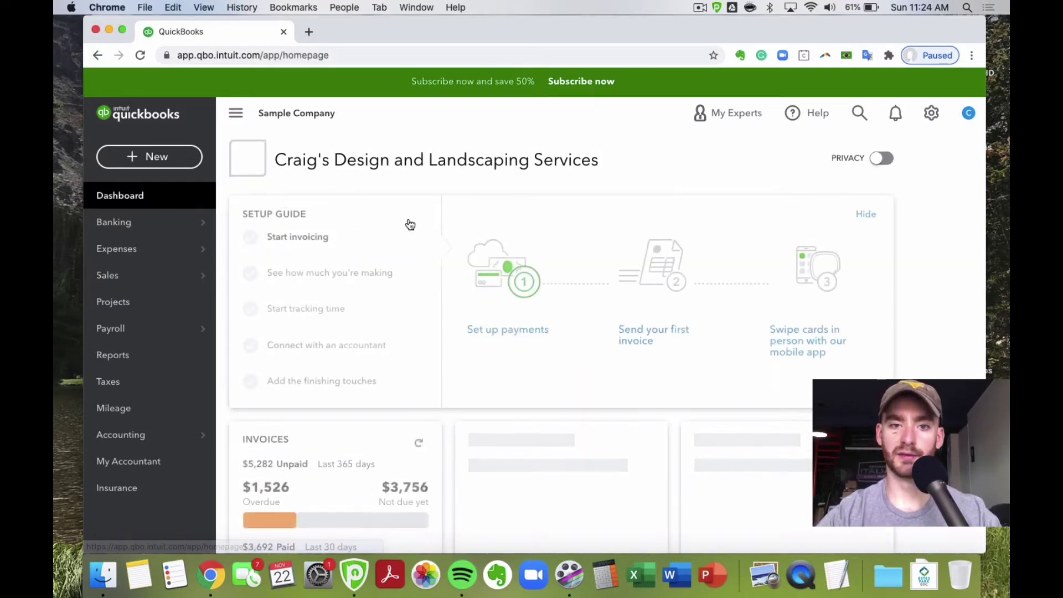
pyautogui.scroll(-1, 501, 259)
pyautogui.scroll(-5, 501, 259)
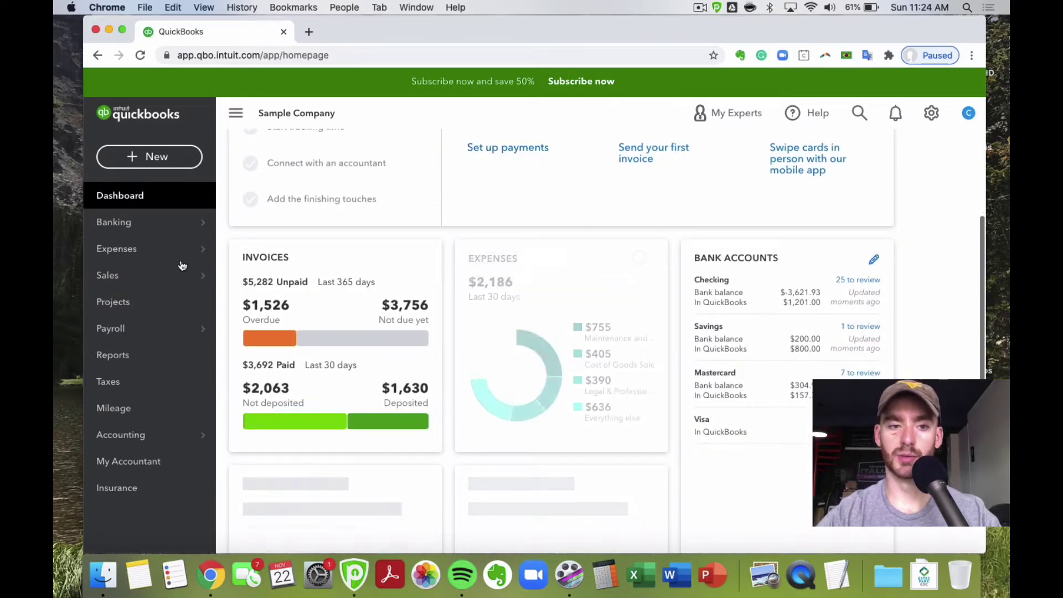
pyautogui.scroll(-2, 566, 332)
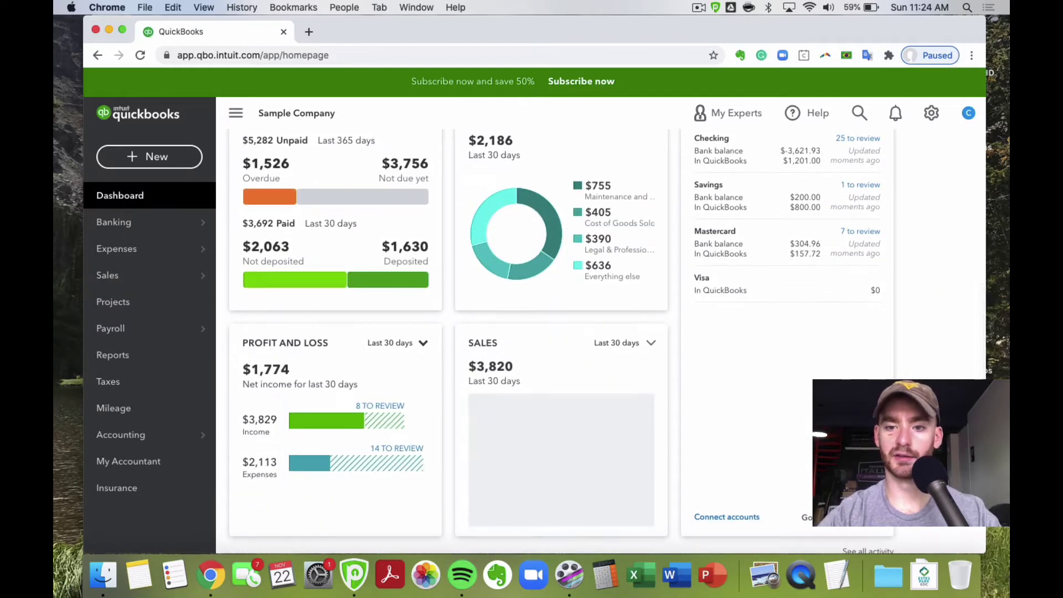
pyautogui.scroll(6, 396, 410)
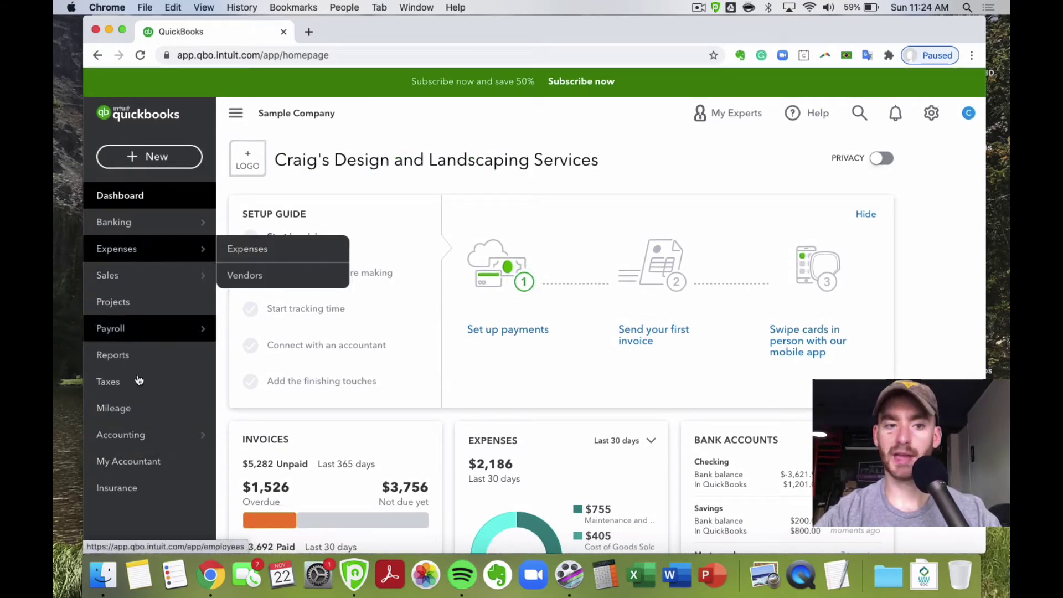
# - Look through the customer, vendor, employee and other transaction types available for creation, and the pages under Sales and Expenses
pyautogui.click(149, 158)
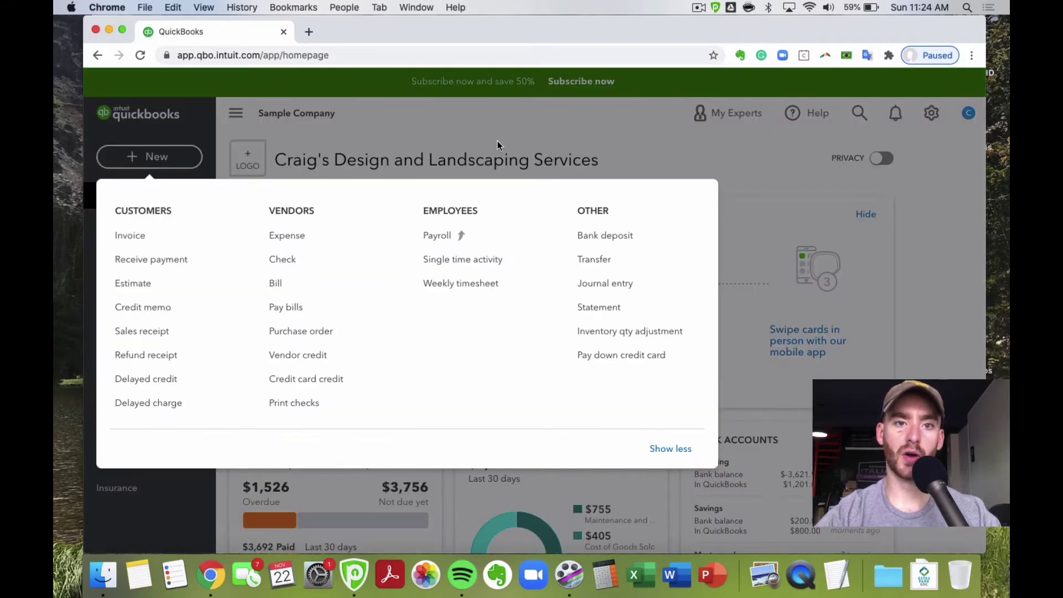
pyautogui.click(573, 133)
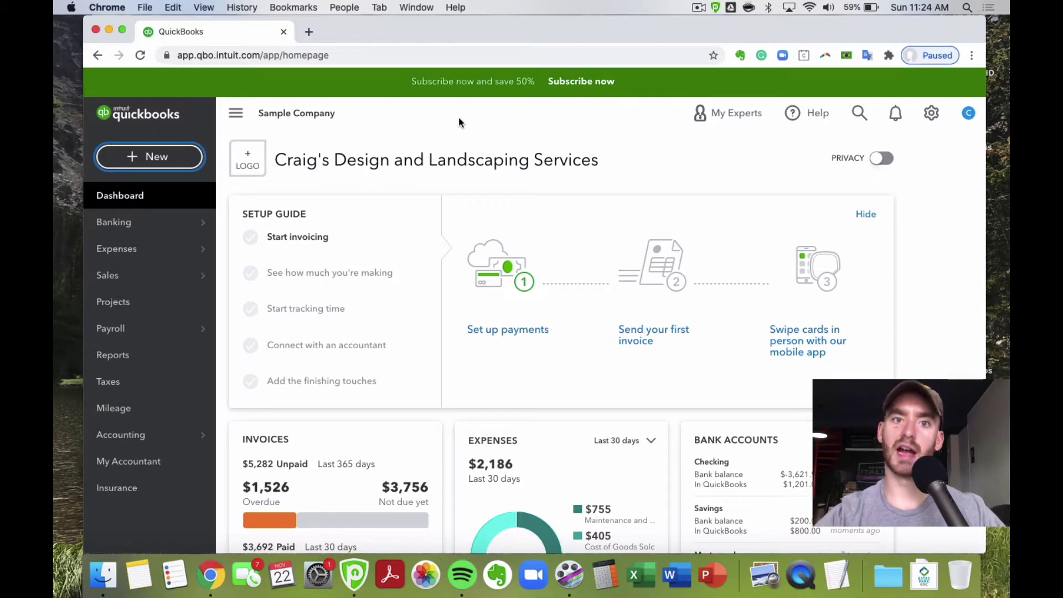
pyautogui.click(175, 159)
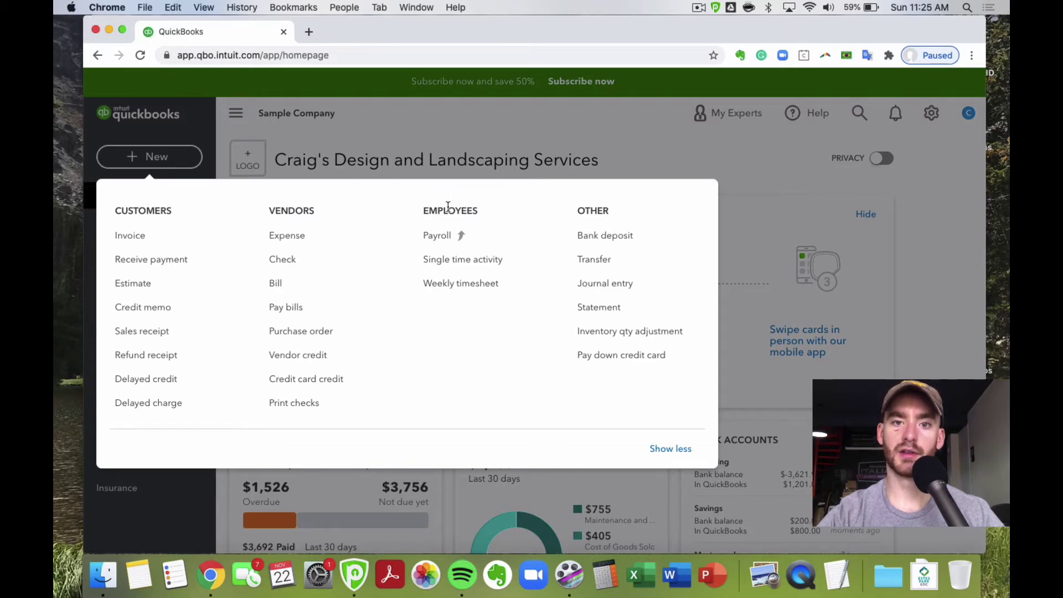
pyautogui.click(590, 121)
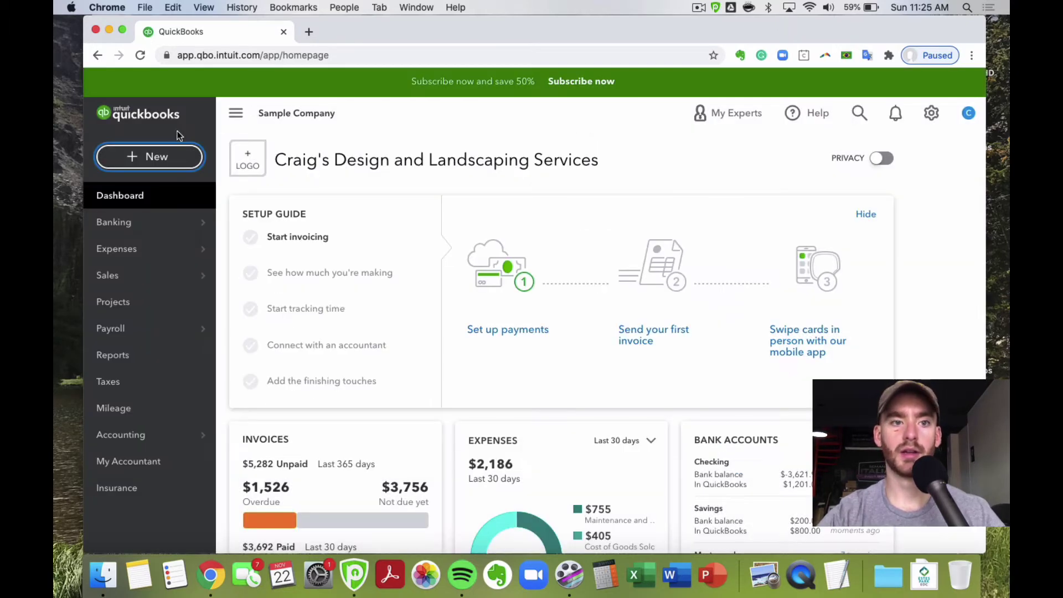
pyautogui.moveTo(169, 280)
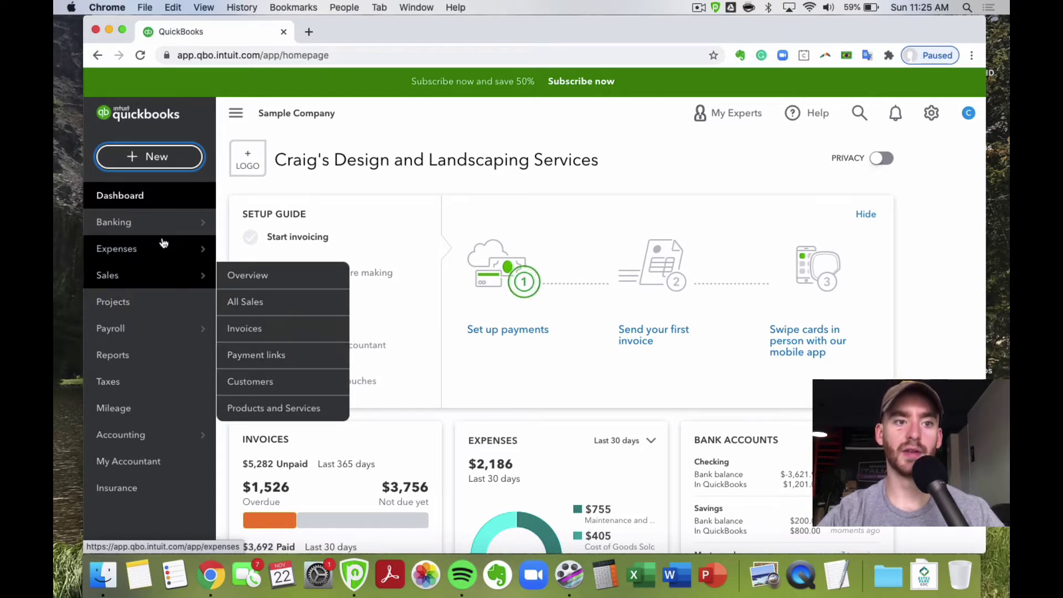
pyautogui.moveTo(166, 251)
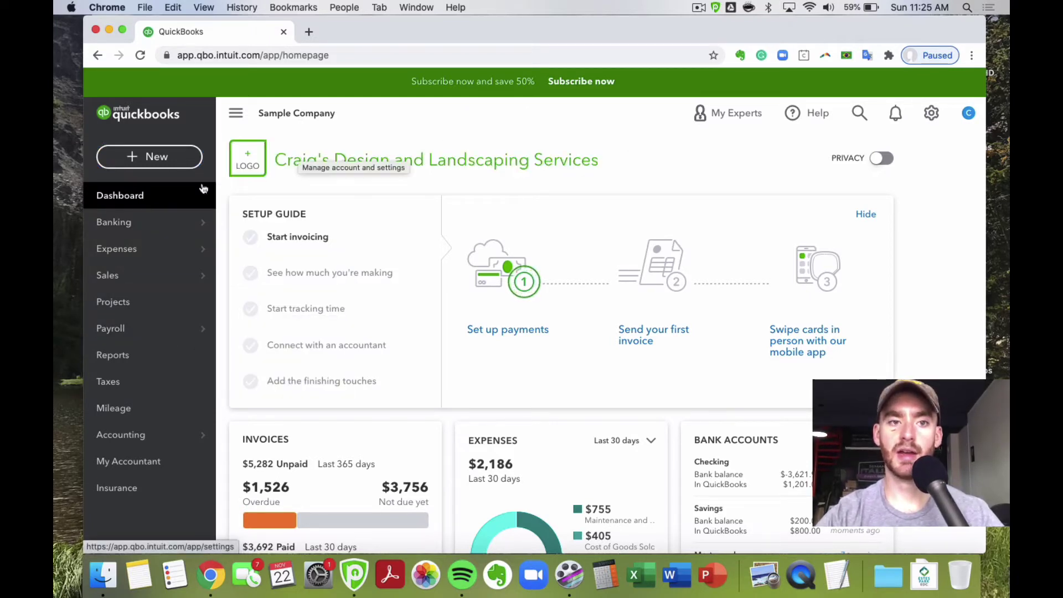
pyautogui.click(147, 164)
pyautogui.click(516, 126)
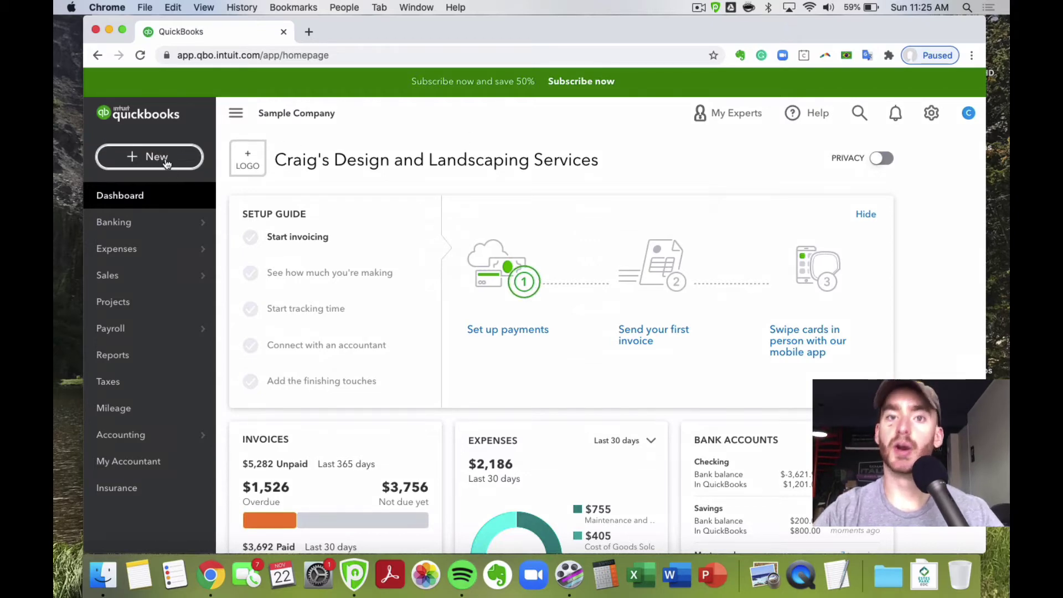
# - Open a blank invoice form from the list of new transaction types, and close it without saving
pyautogui.click(192, 158)
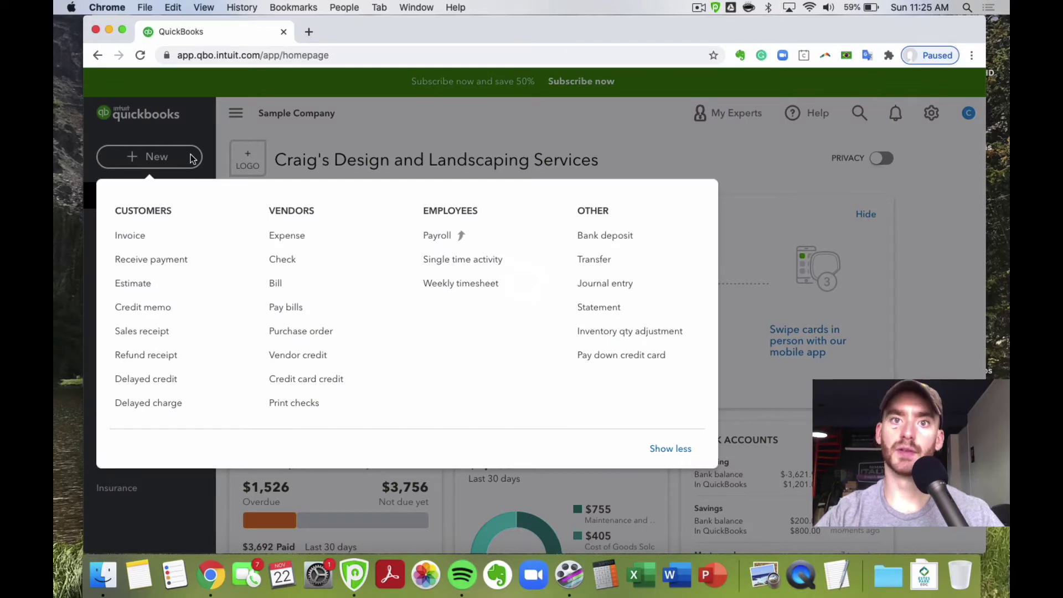
pyautogui.click(163, 240)
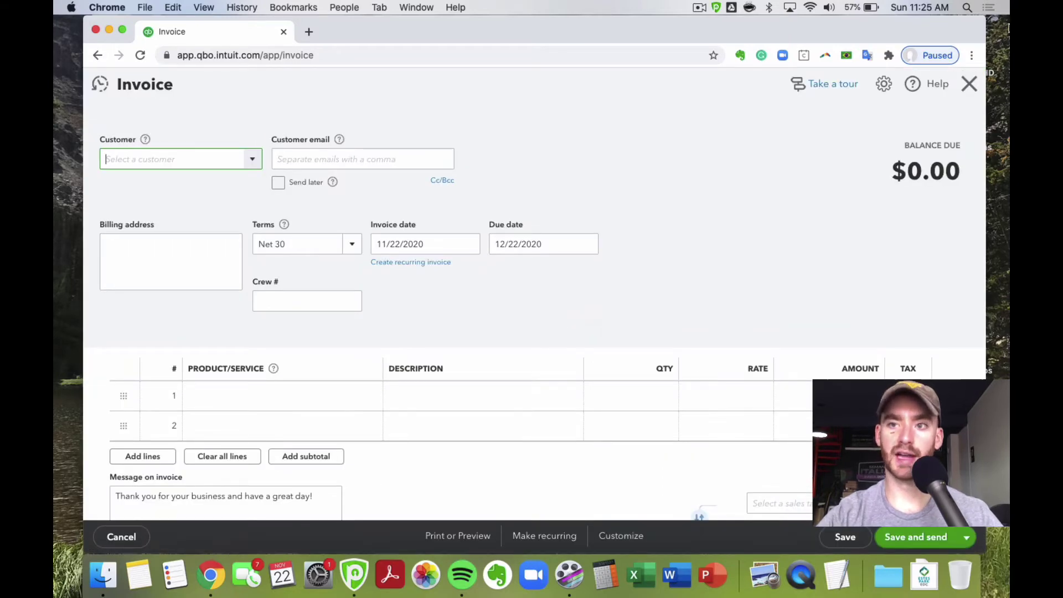
pyautogui.click(968, 83)
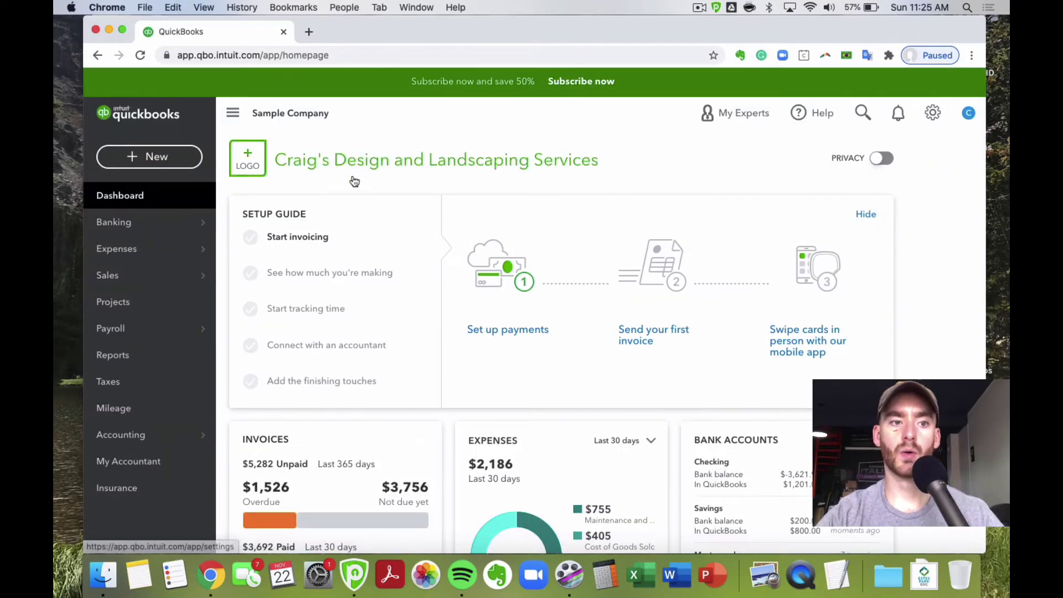
# - Go to the Sales section's invoices and open its Overview page
pyautogui.click(141, 277)
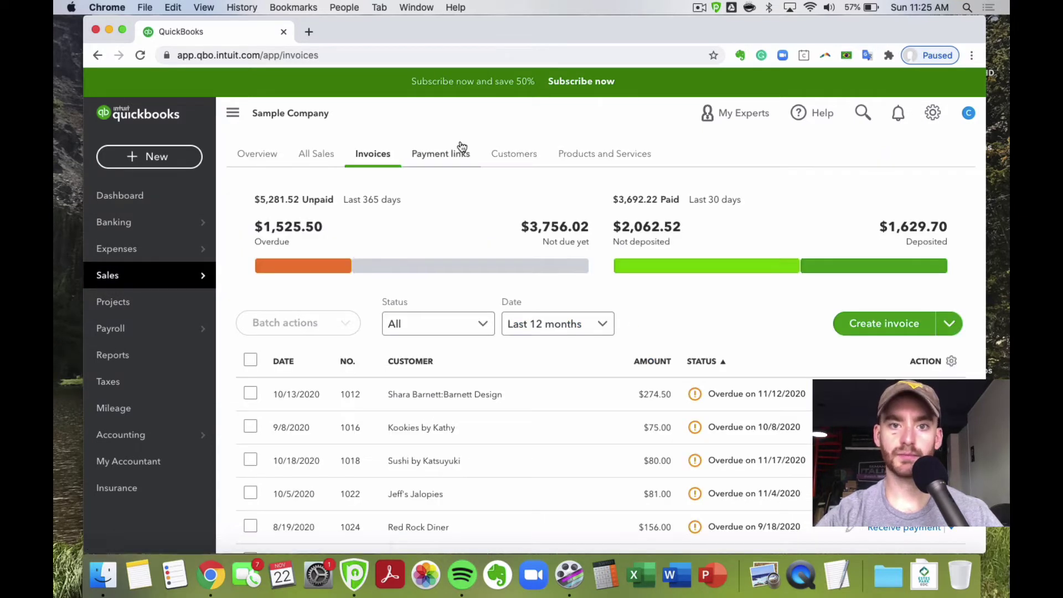
pyautogui.moveTo(154, 285)
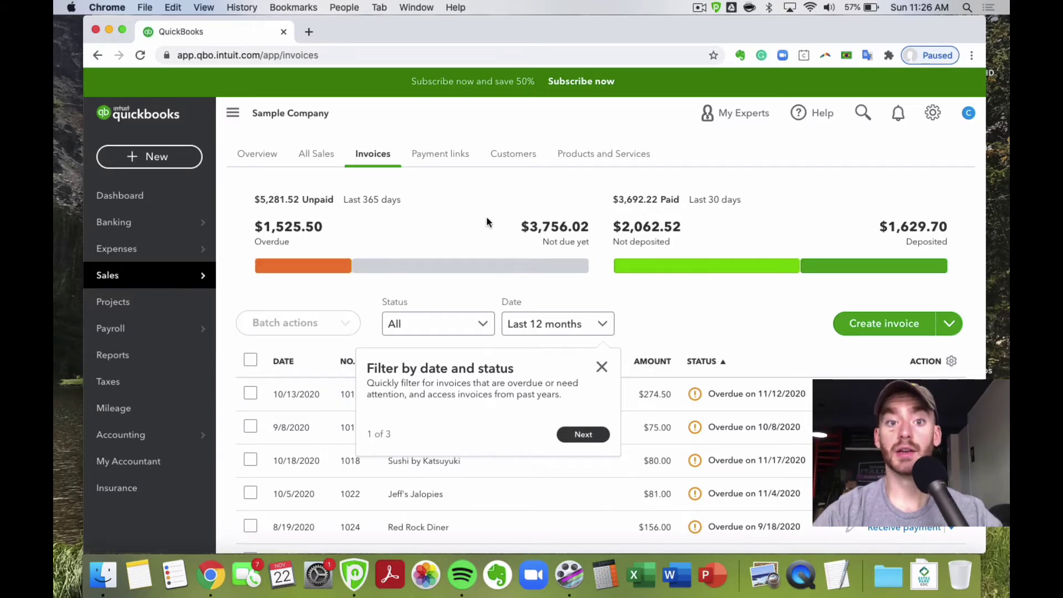
pyautogui.click(257, 153)
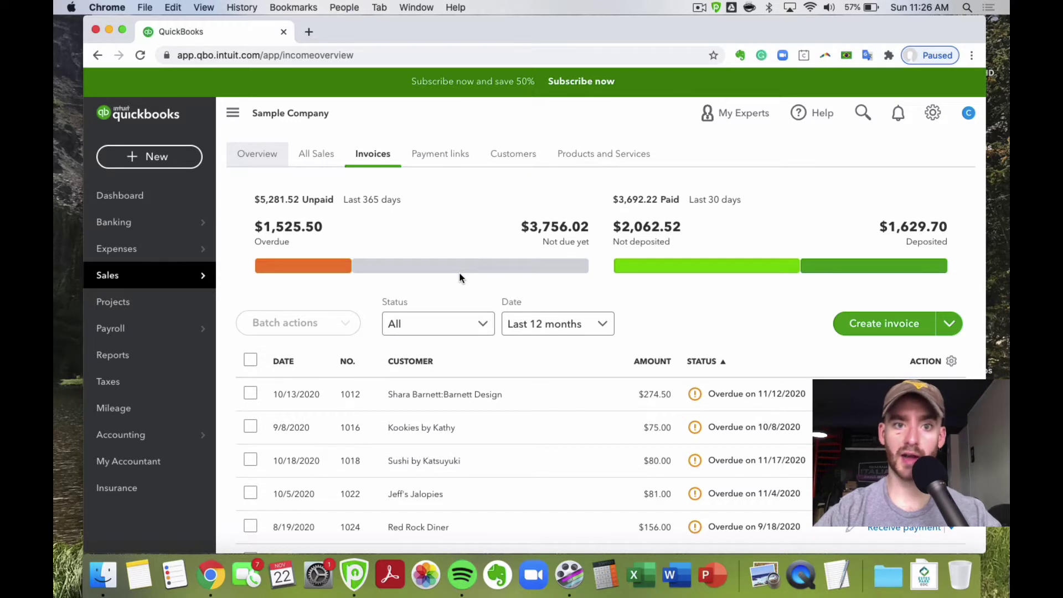
pyautogui.click(259, 154)
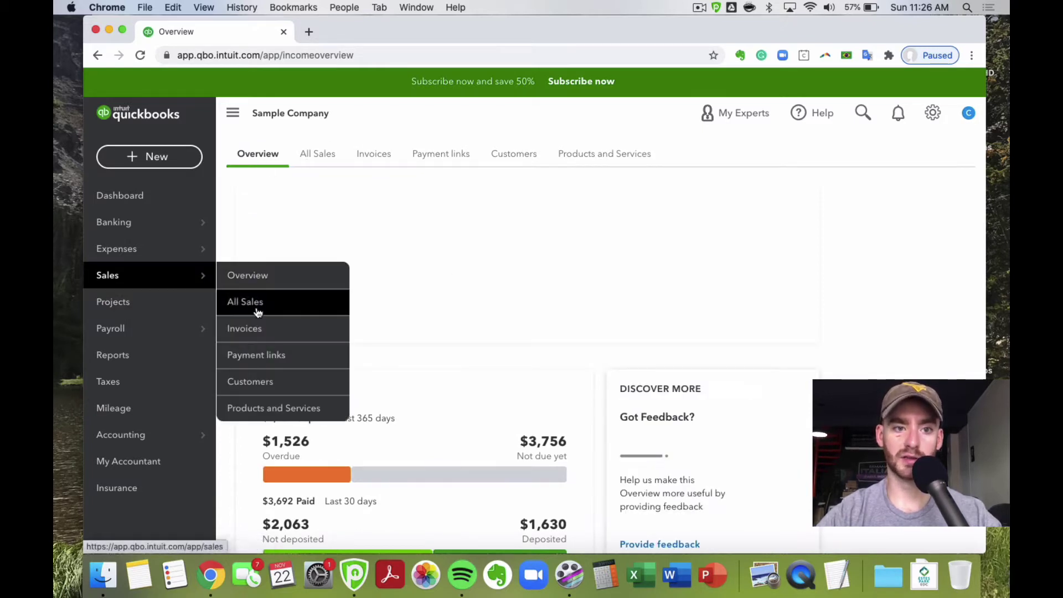
# - Return to the sales invoices, open and close a blank invoice form from there, and dismiss the date and status filter tip
pyautogui.click(373, 155)
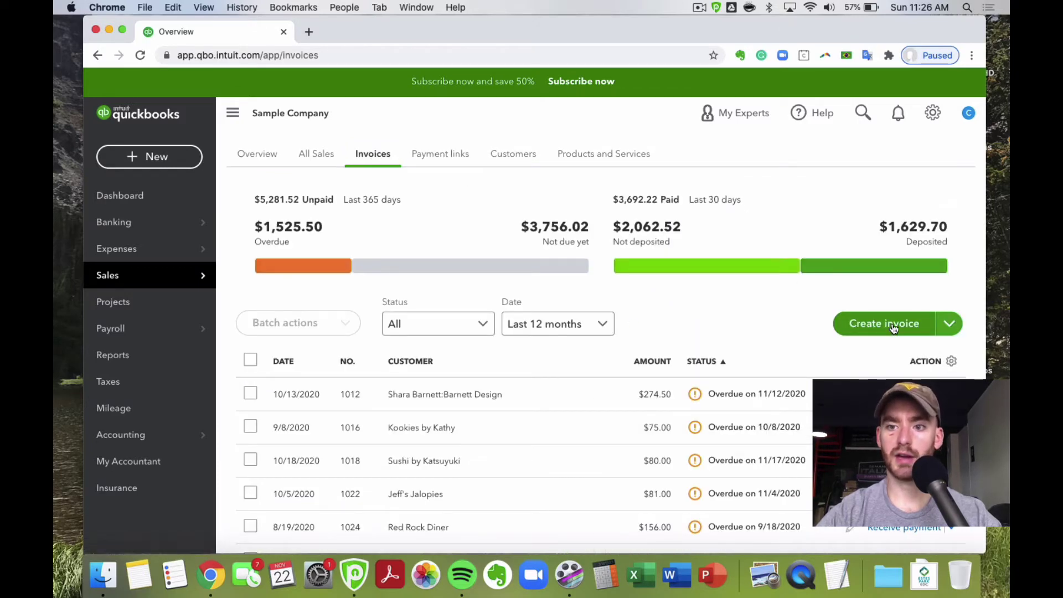
pyautogui.click(892, 327)
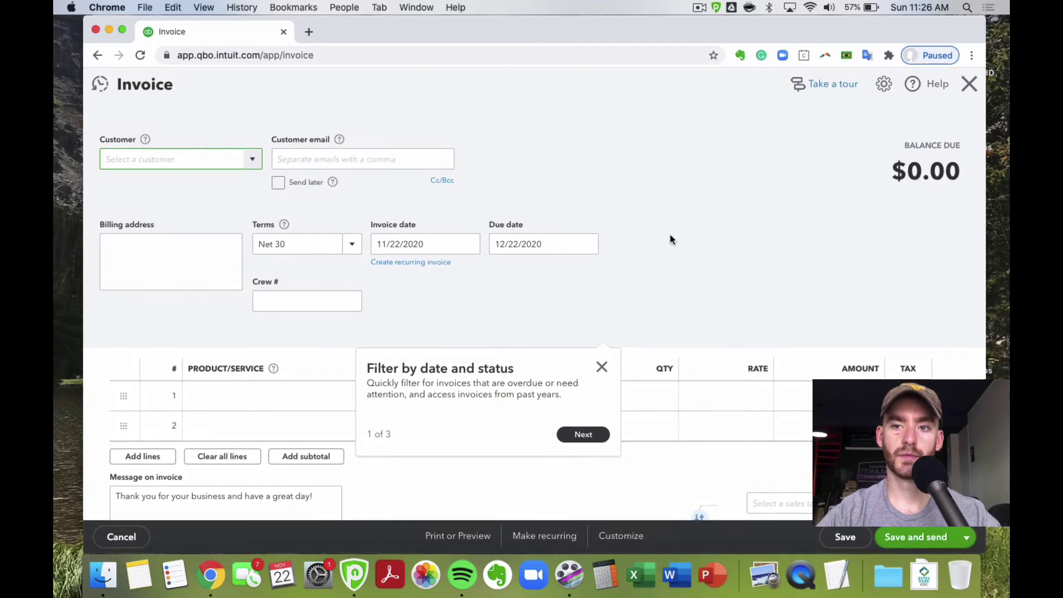
pyautogui.click(971, 88)
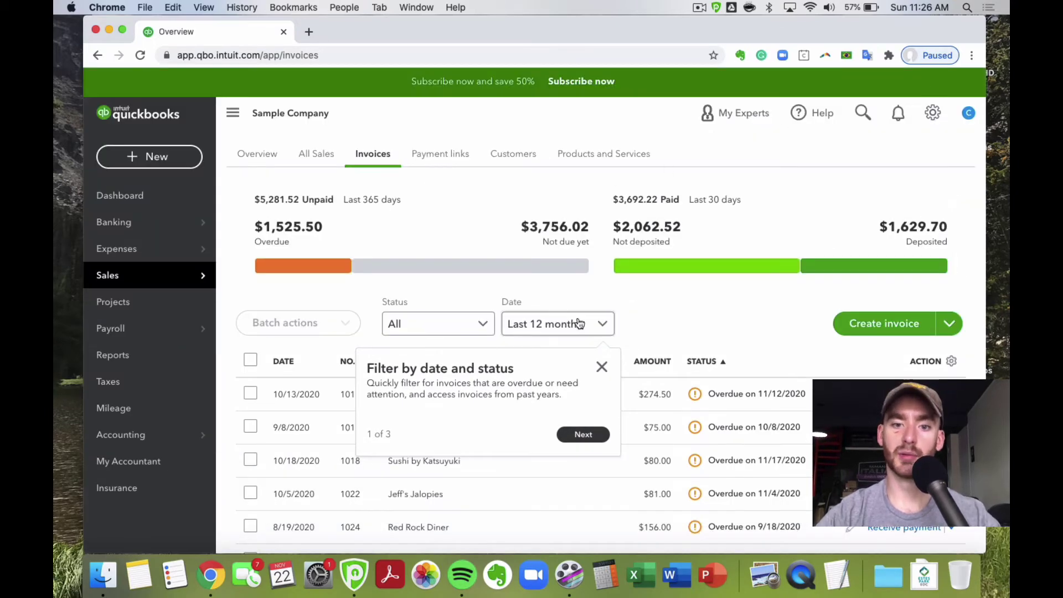
pyautogui.click(601, 367)
# - Go to the Customers list, open an invoice form for the customer listed below Cool Cars, and close it without saving
pyautogui.click(502, 159)
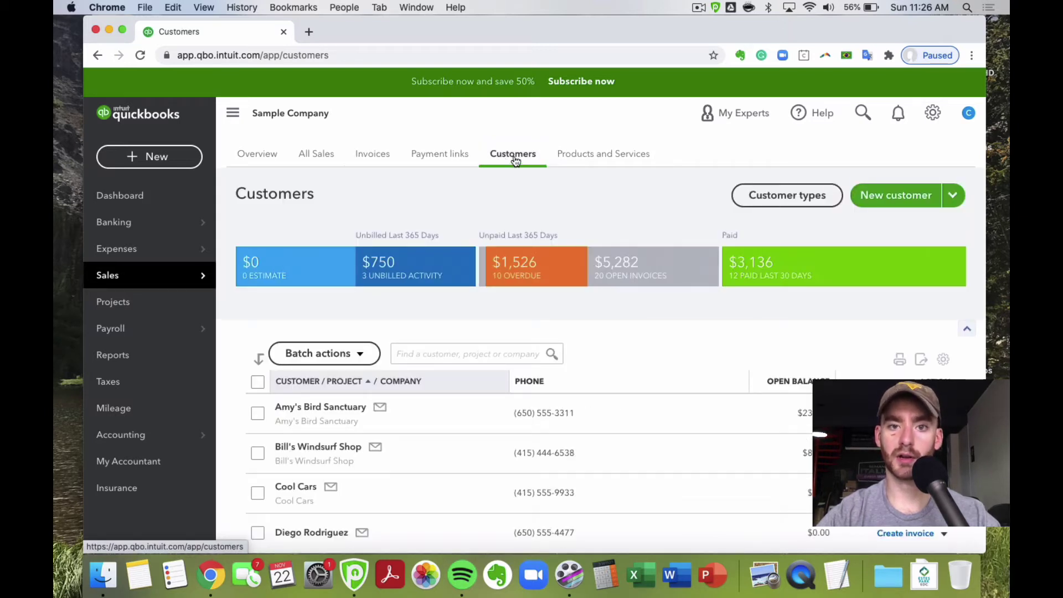
pyautogui.moveTo(132, 284)
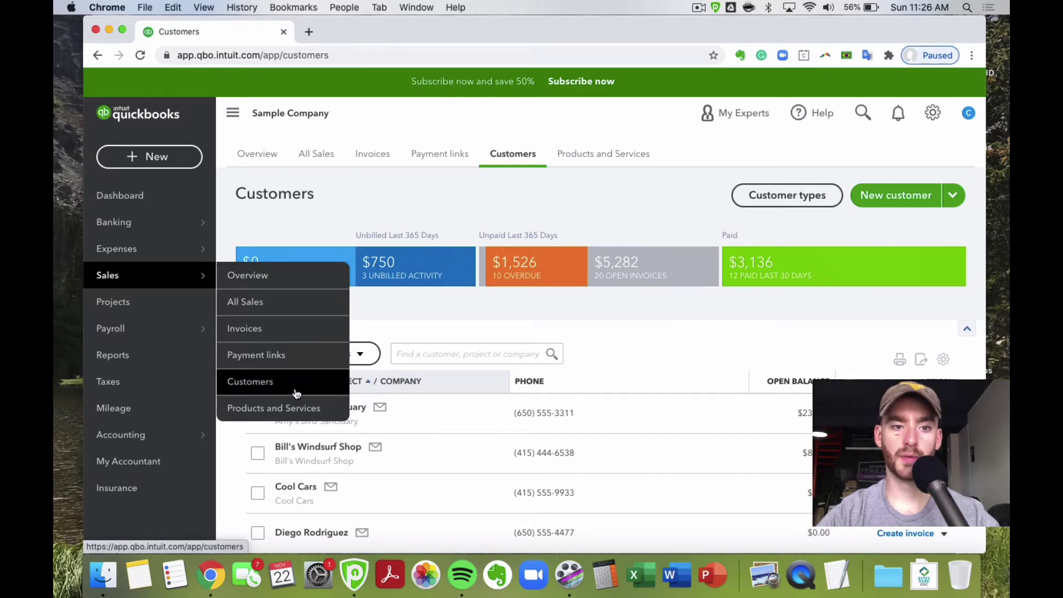
pyautogui.scroll(-5, 472, 174)
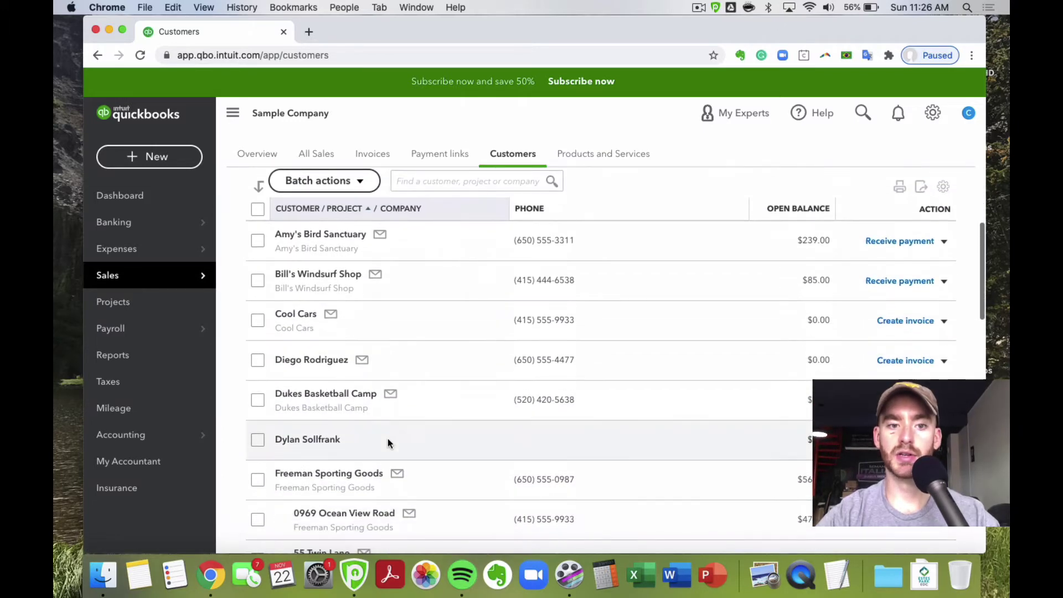
pyautogui.scroll(-2, 483, 395)
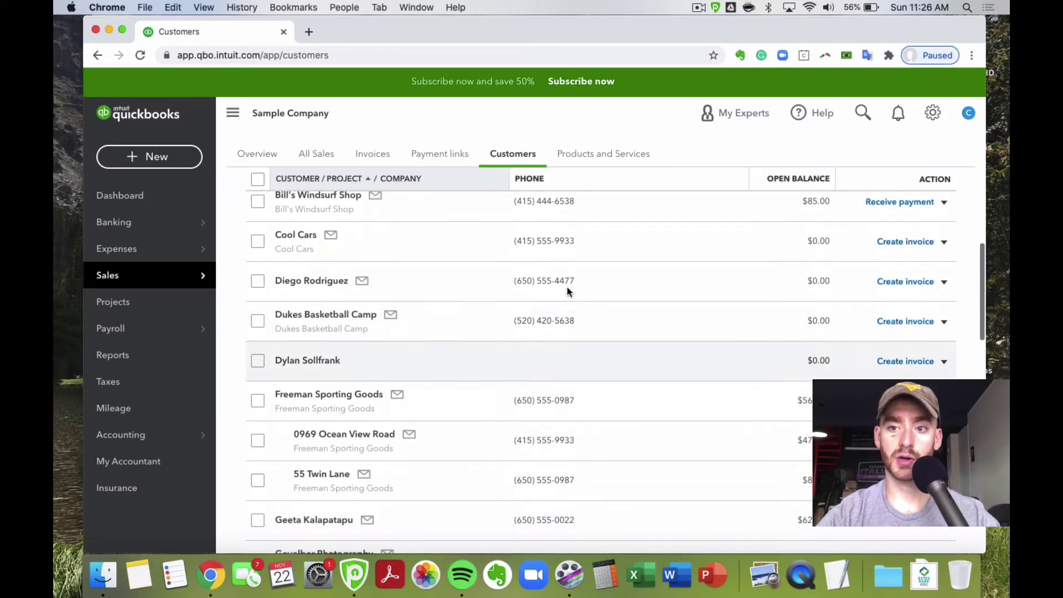
pyautogui.click(902, 282)
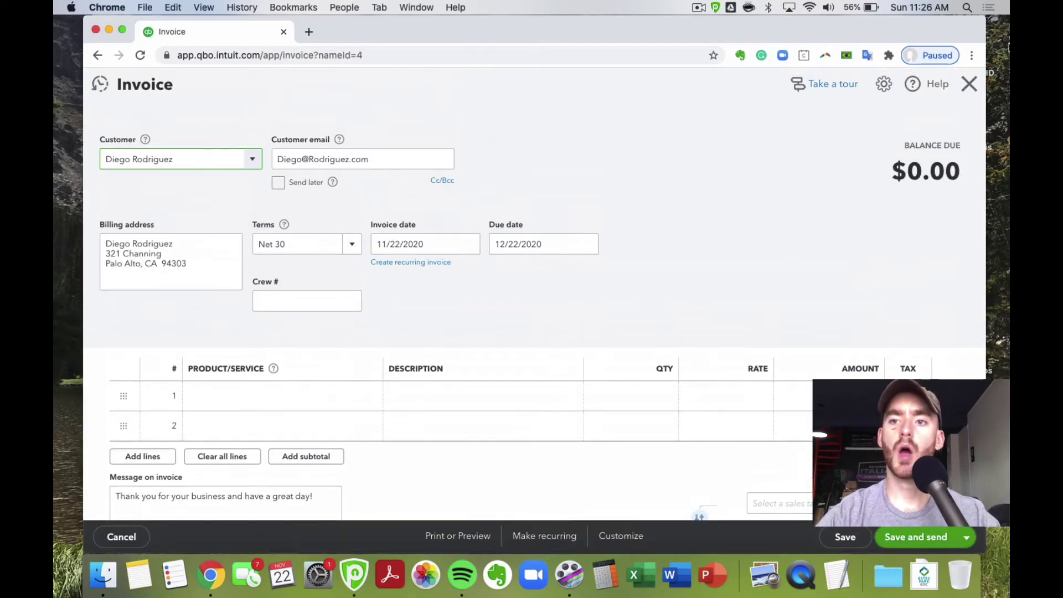
pyautogui.click(970, 84)
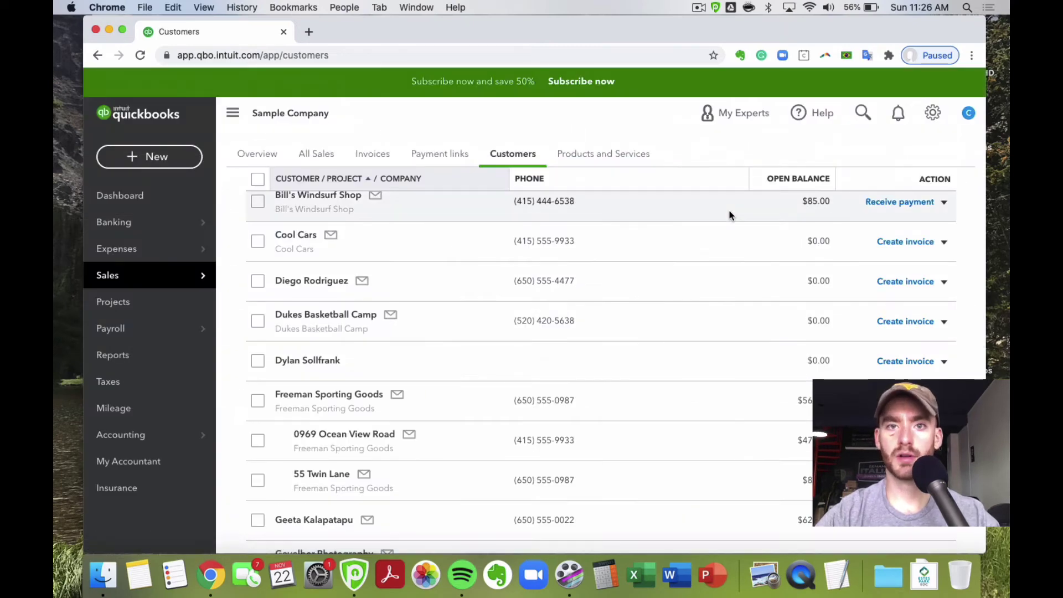
# - Look over the transaction types available for creation, and examine the Customers page's billing summaries and customer list
pyautogui.click(163, 159)
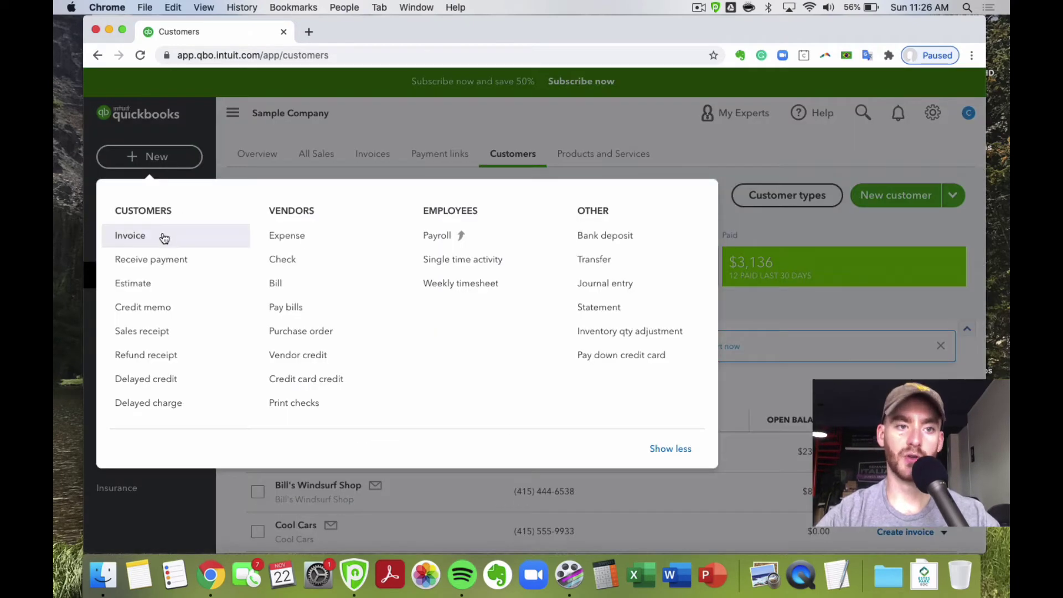
pyautogui.press('Escape')
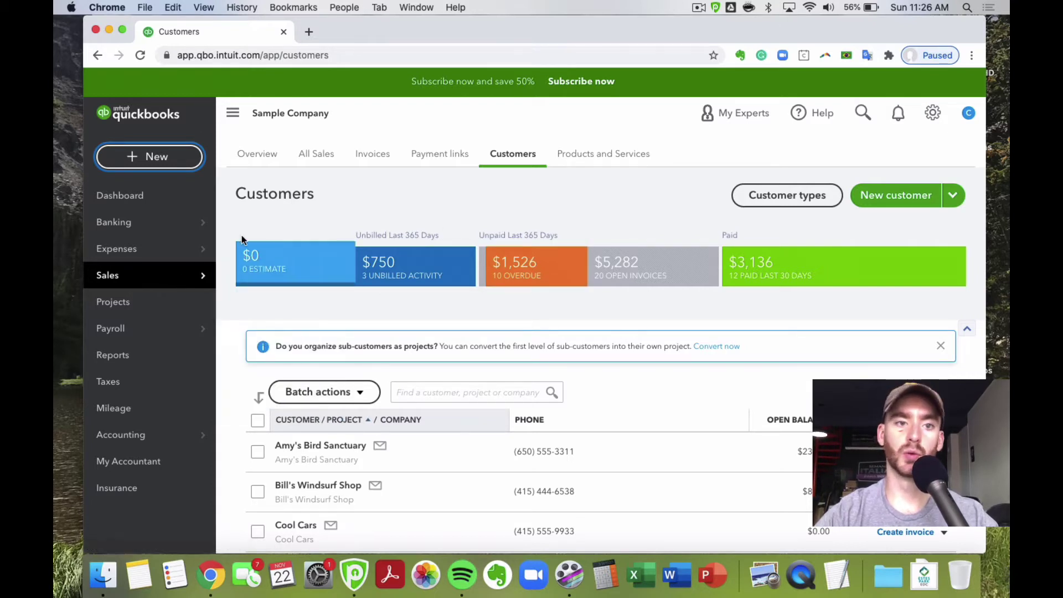
pyautogui.scroll(-3, 601, 181)
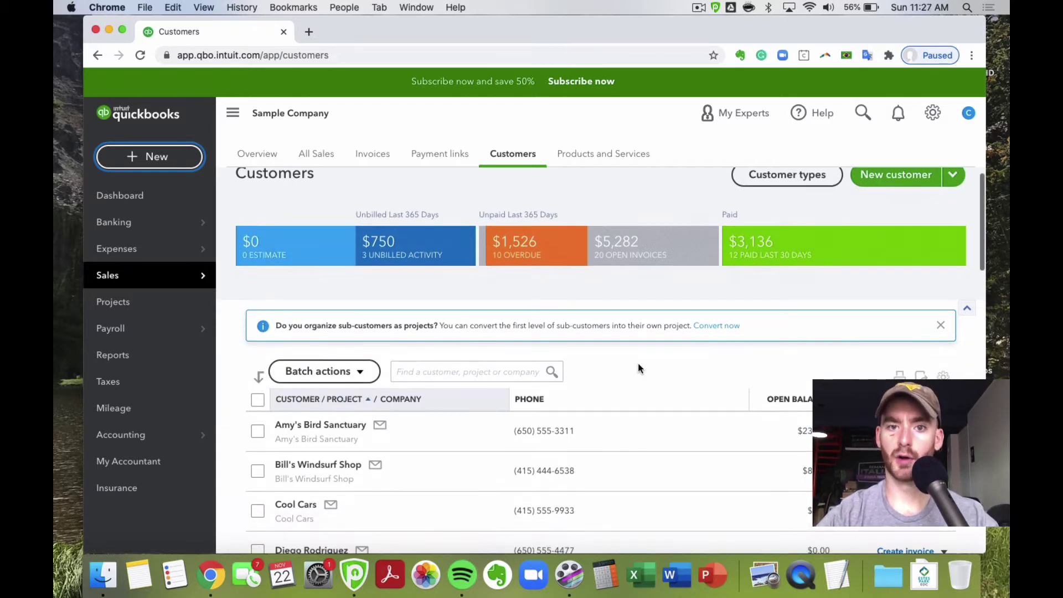
pyautogui.scroll(3, 636, 382)
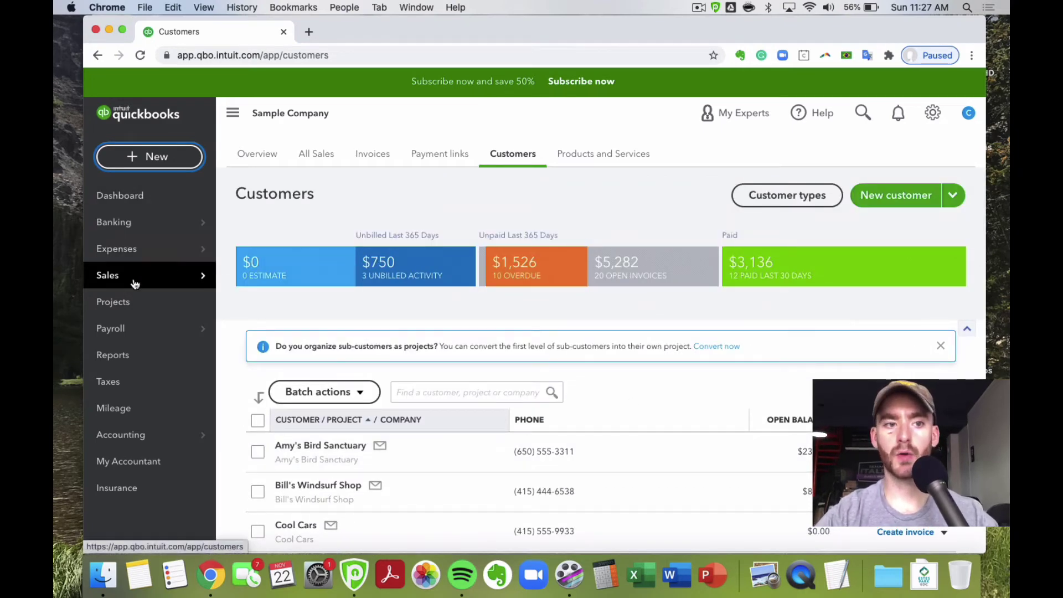
pyautogui.click(557, 201)
pyautogui.scroll(-2, 595, 250)
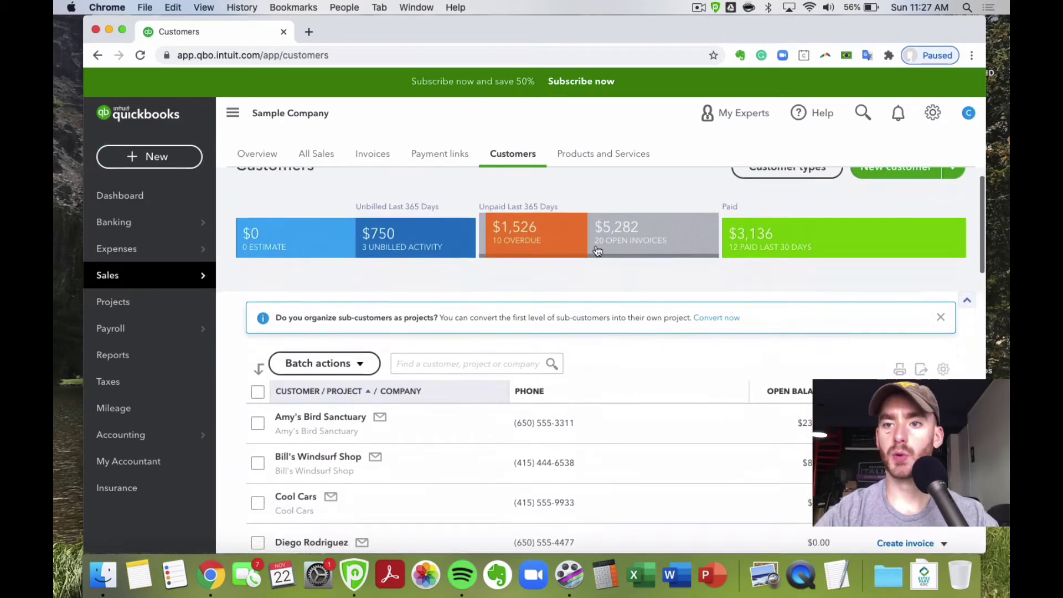
pyautogui.scroll(2, 595, 251)
pyautogui.scroll(-5, 601, 360)
pyautogui.scroll(5, 601, 360)
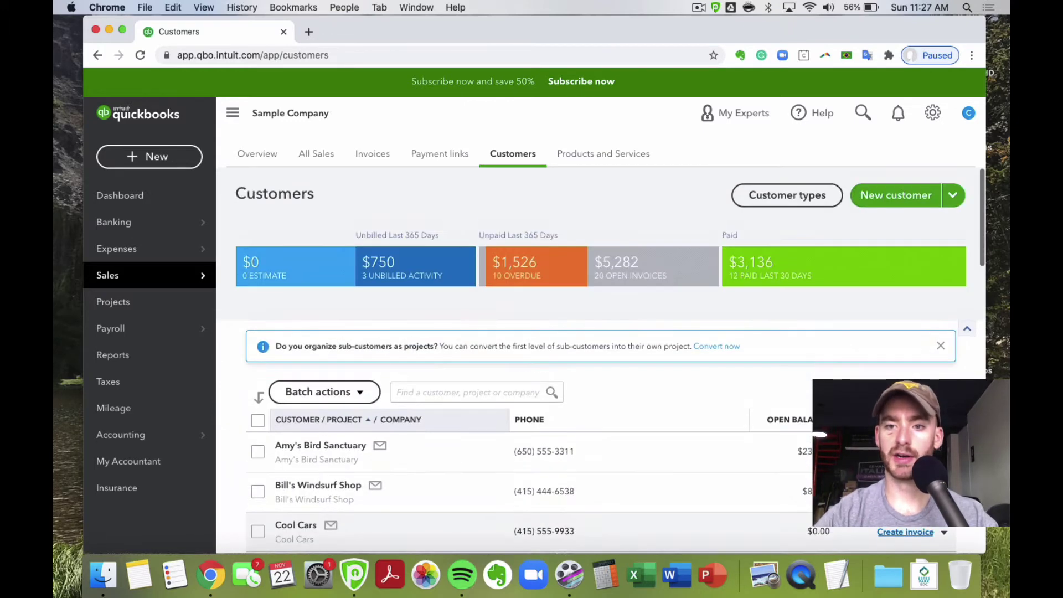
# - Return to the dashboard and review the new transaction types and the pages available under Sales
pyautogui.click(120, 195)
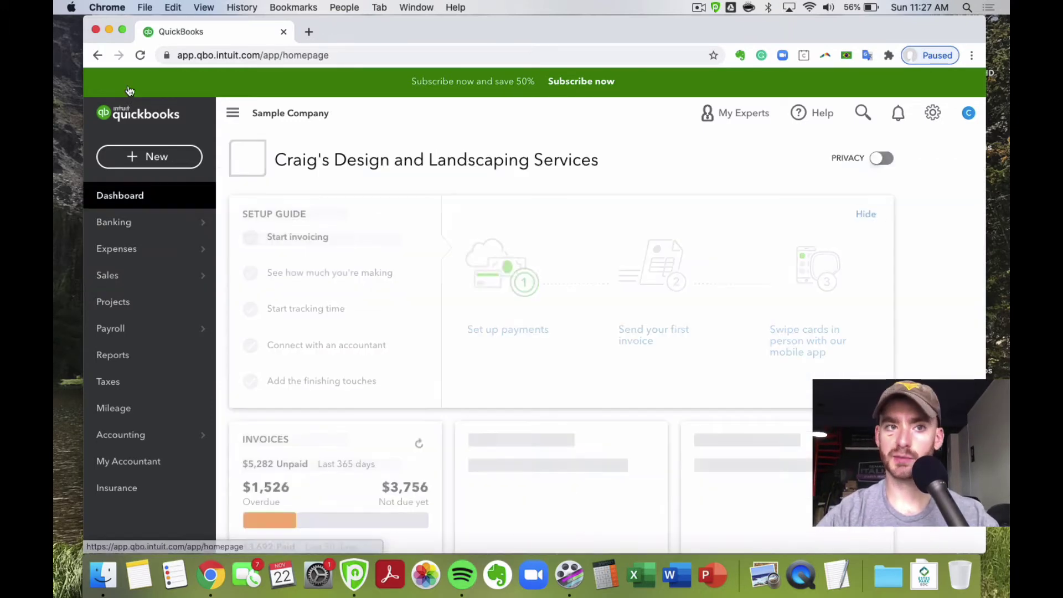
pyautogui.click(169, 161)
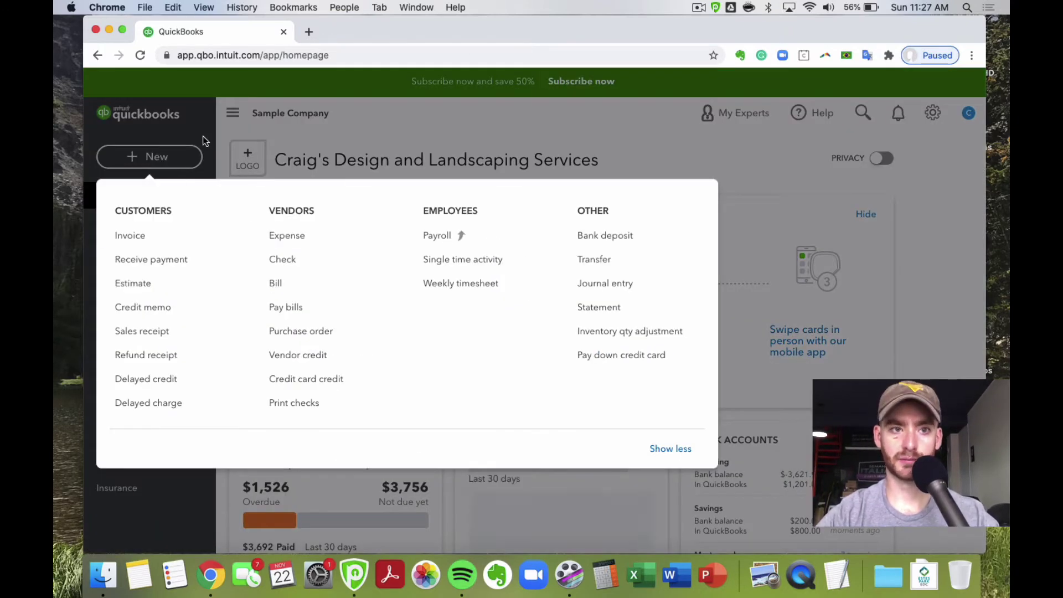
pyautogui.click(159, 157)
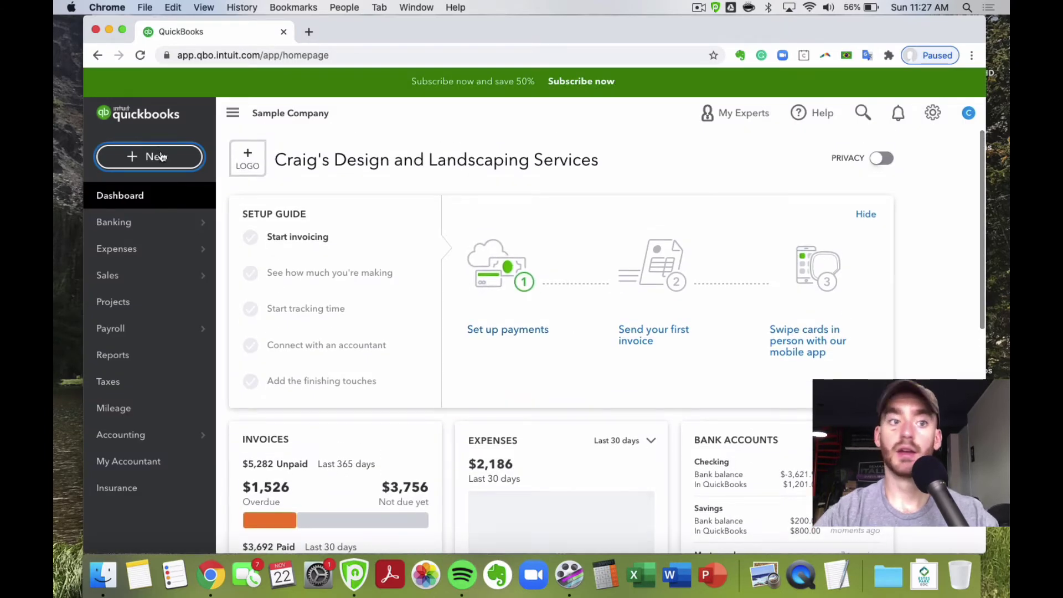
pyautogui.click(159, 158)
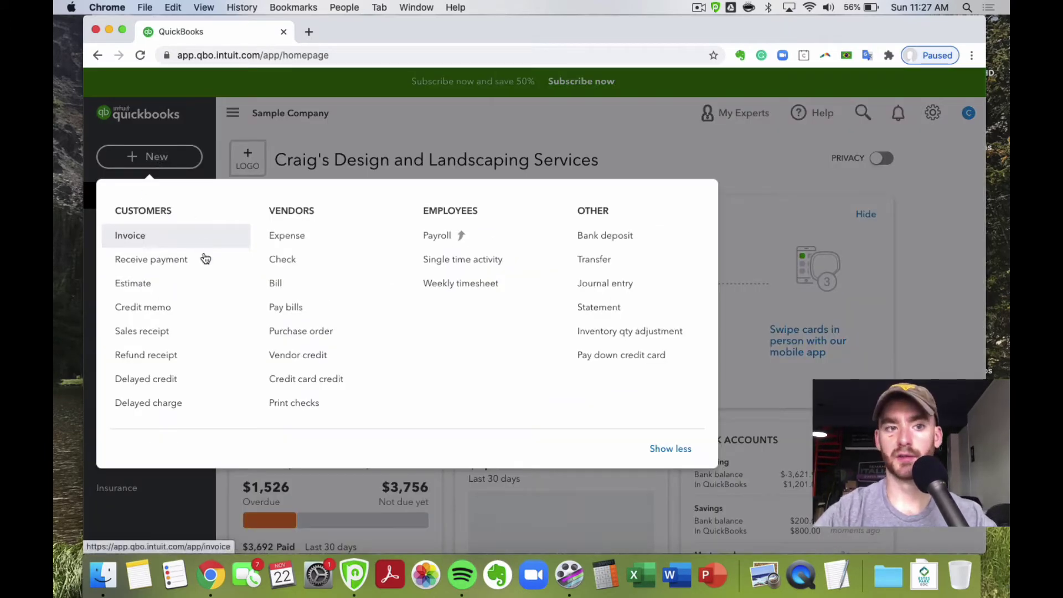
pyautogui.click(341, 134)
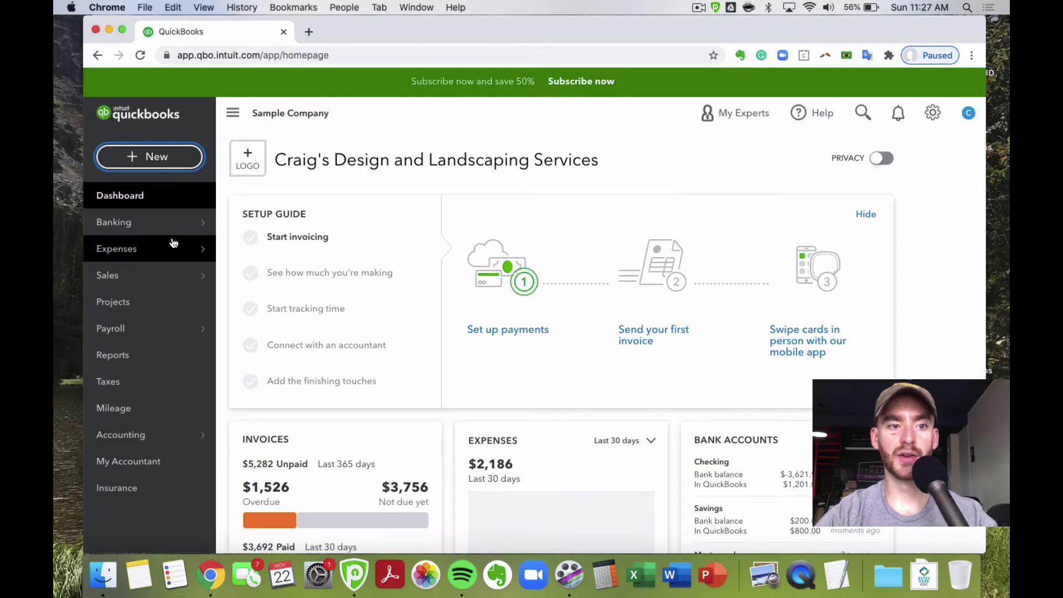
pyautogui.moveTo(150, 275)
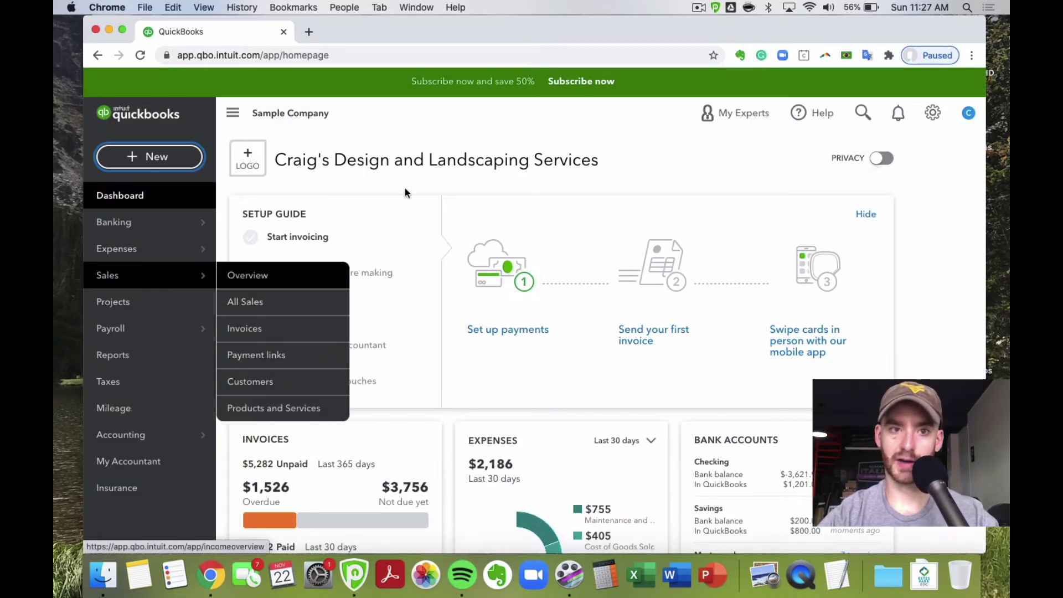
# - Review the customer and vendor transaction types available for creation from the dashboard, and close the list
pyautogui.click(157, 160)
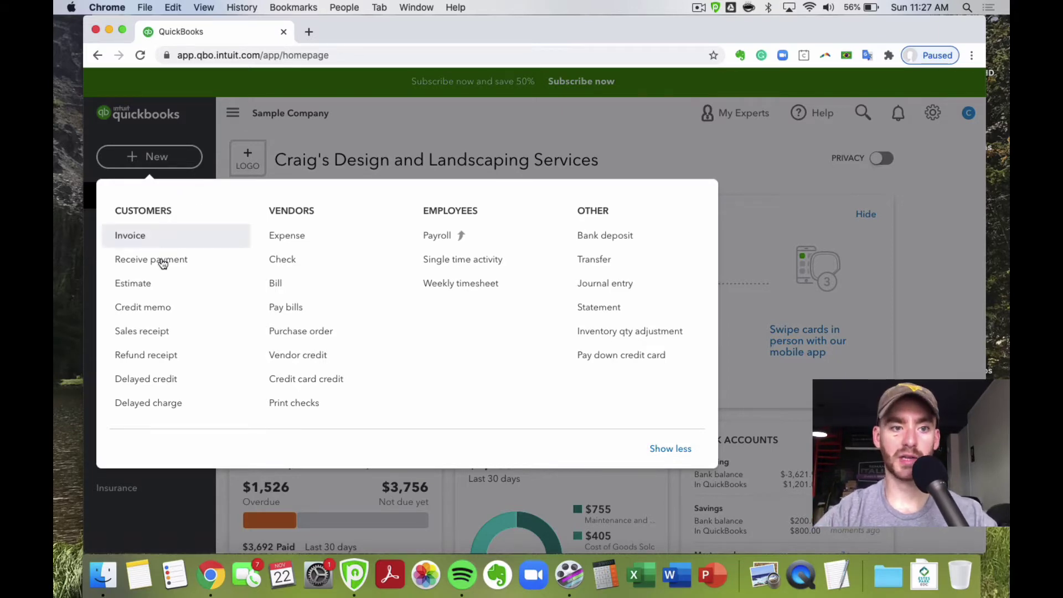
pyautogui.click(354, 122)
pyautogui.moveTo(155, 280)
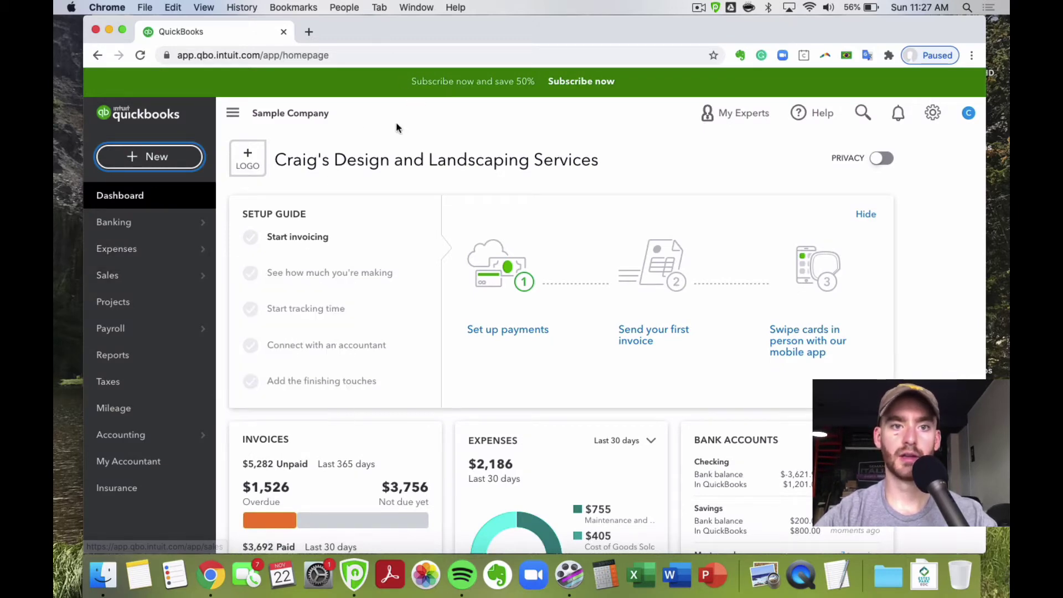
pyautogui.click(153, 160)
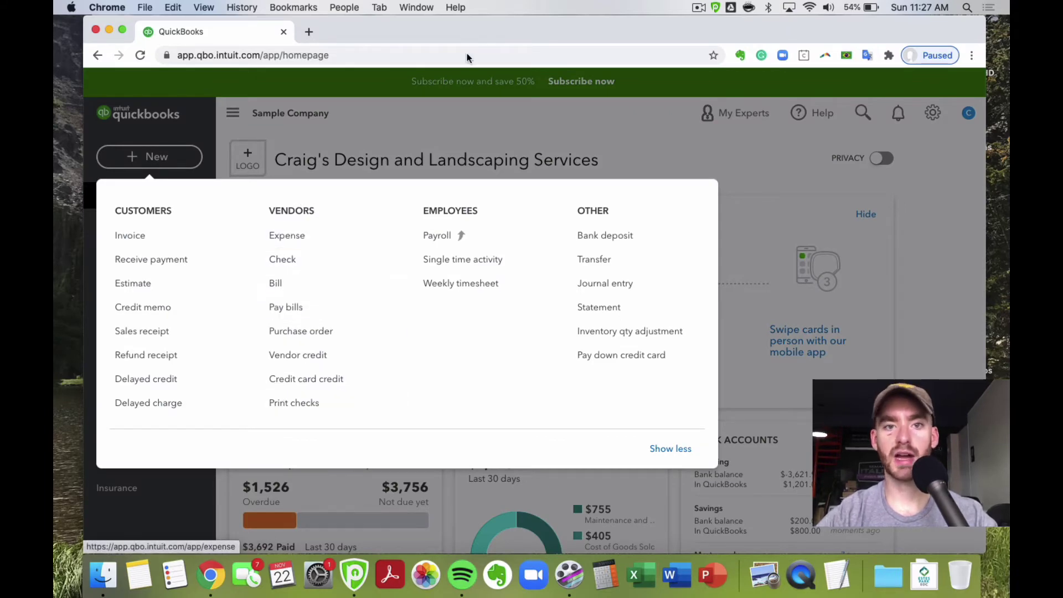
pyautogui.click(406, 157)
# - Go to the expense transactions, view the 11/21/2020 Automobile credit card expense, and close it without changes
pyautogui.click(131, 259)
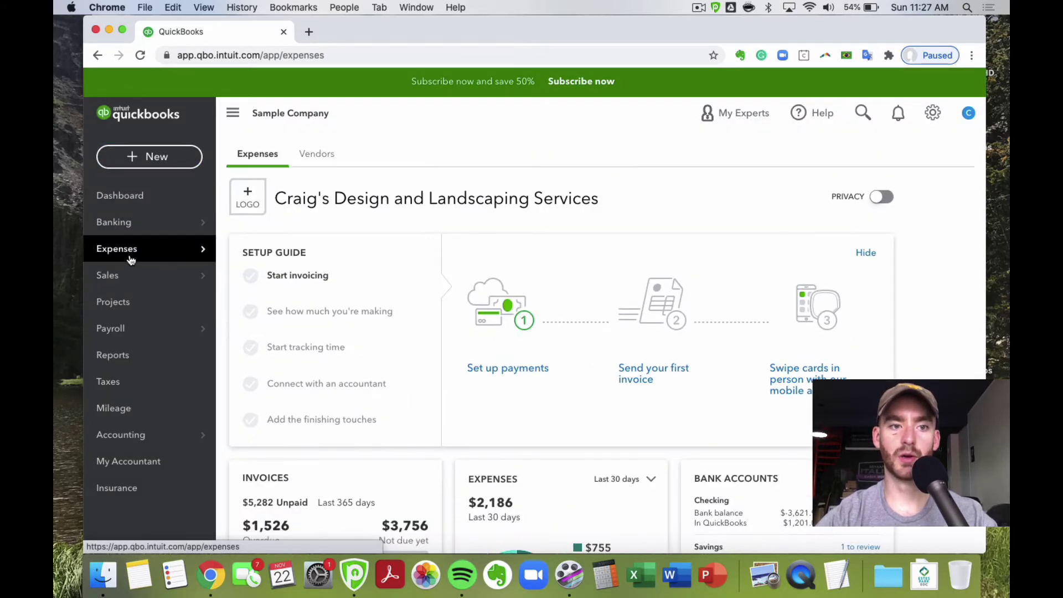
pyautogui.click(322, 155)
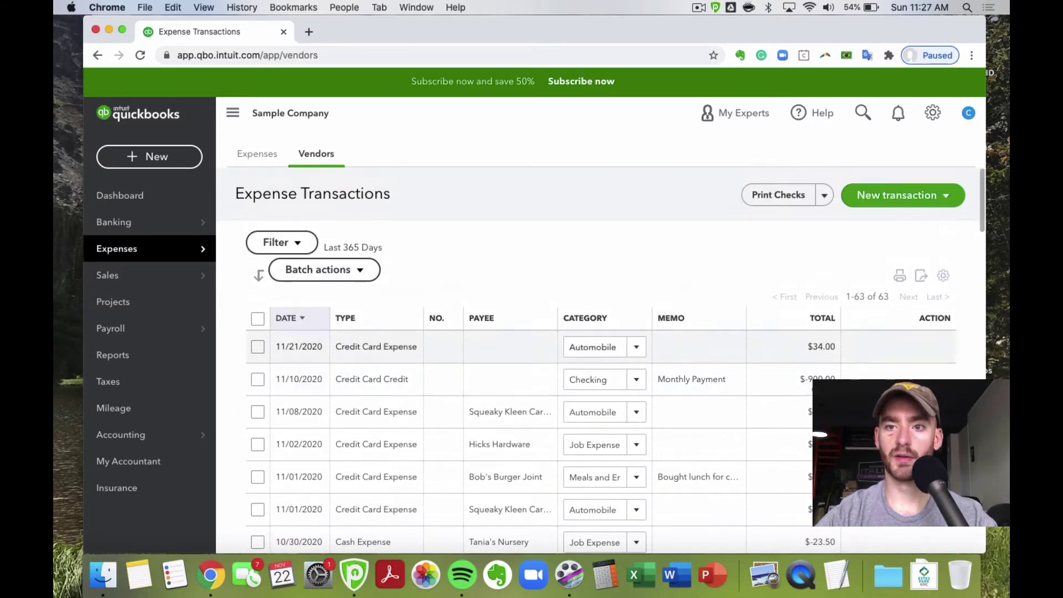
pyautogui.click(772, 358)
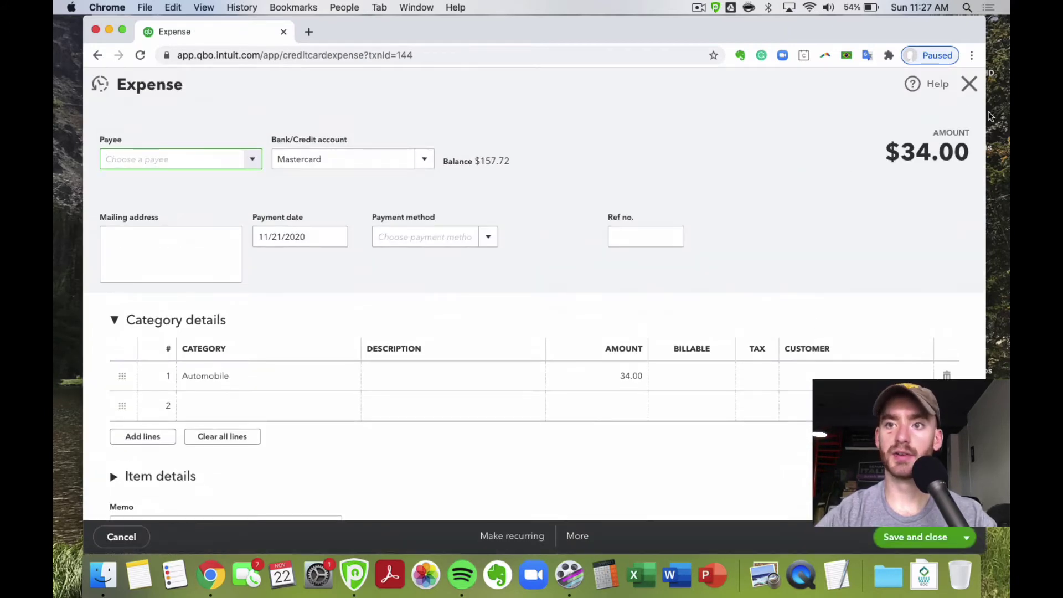
pyautogui.click(969, 84)
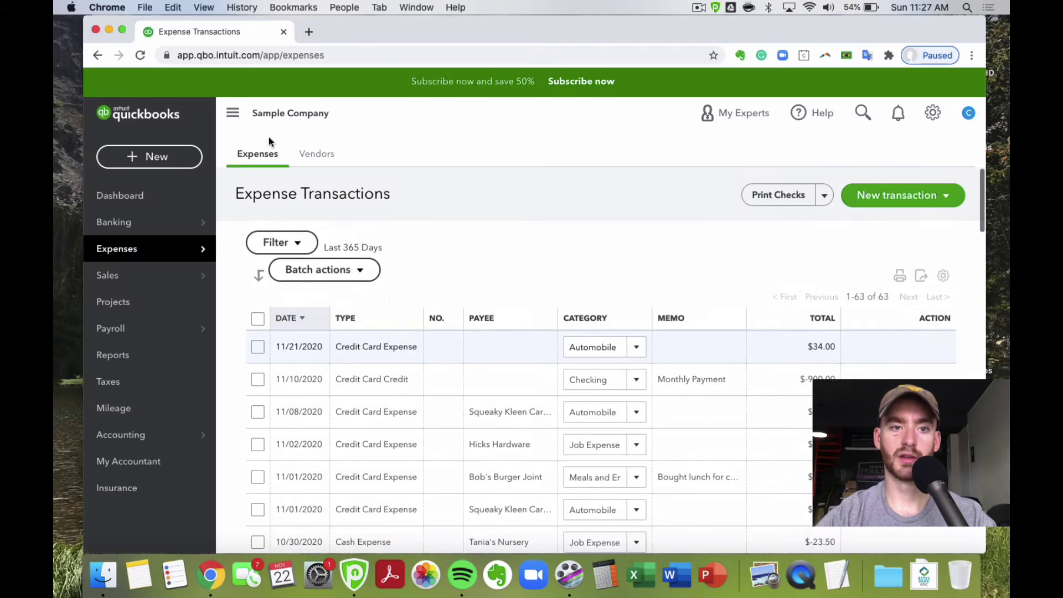
# - Look over the Vendors page and its vendor list, and compare it with the vendor transaction types available for creation
pyautogui.click(316, 158)
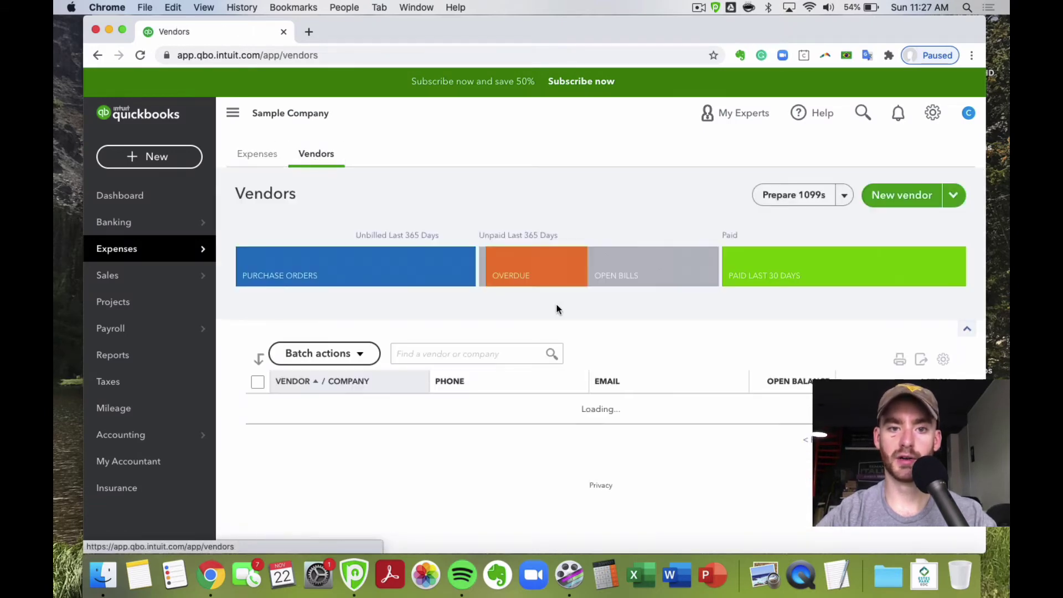
pyautogui.scroll(-2, 557, 308)
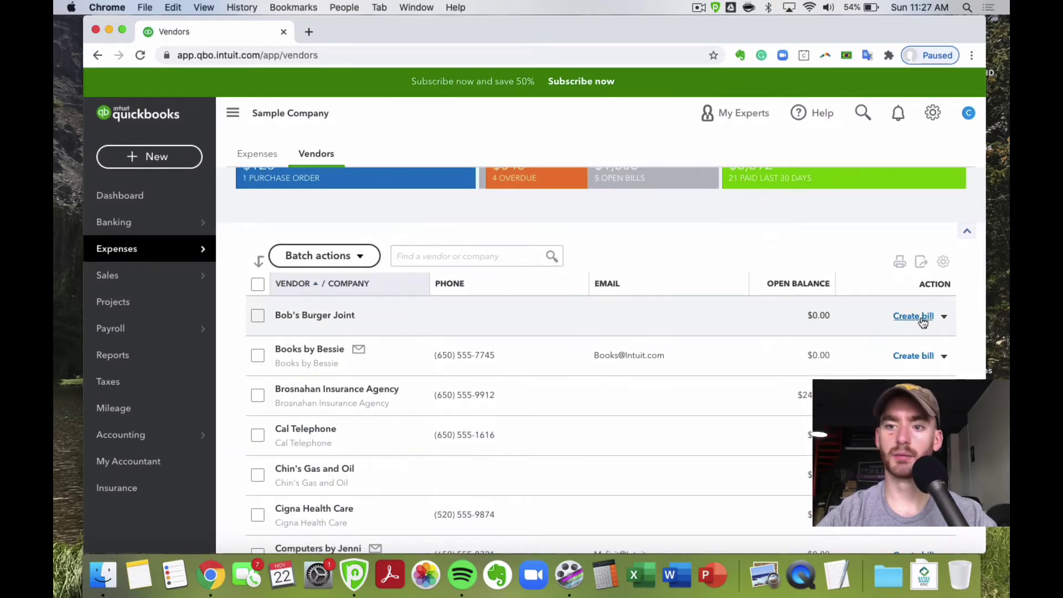
pyautogui.scroll(2, 292, 185)
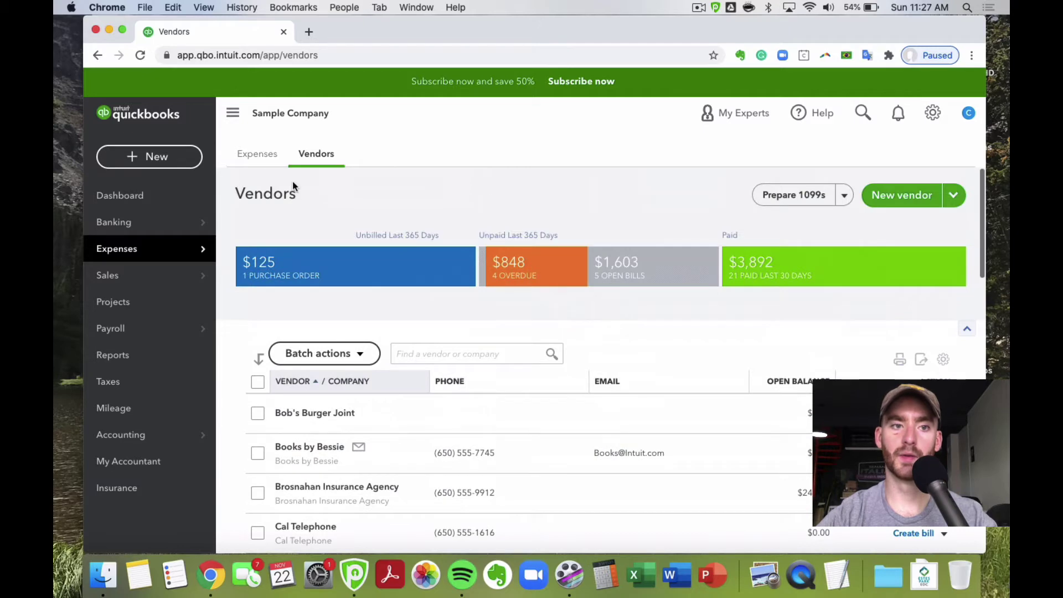
pyautogui.click(176, 168)
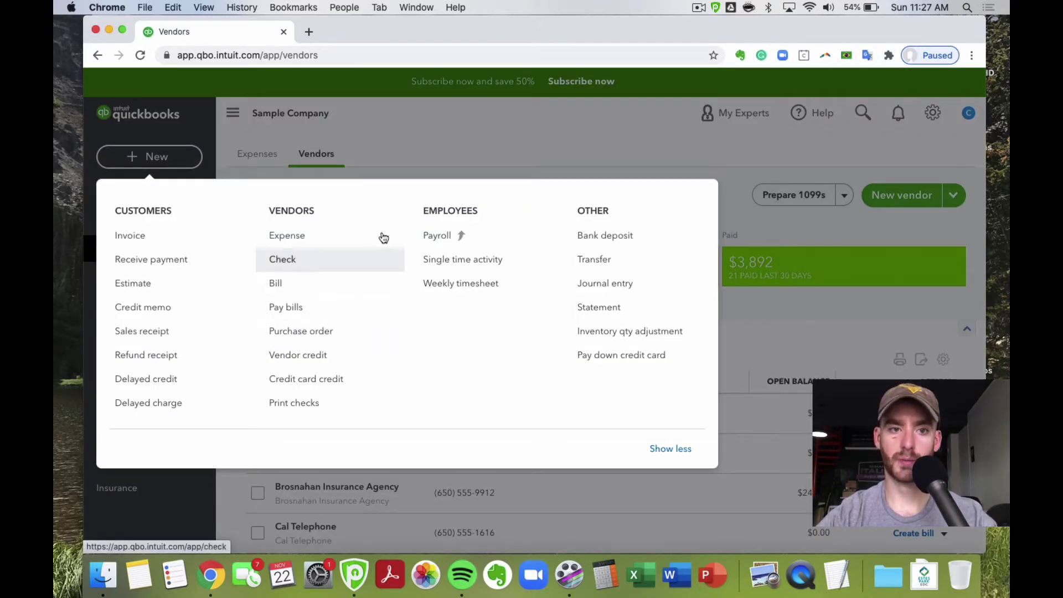
pyautogui.click(470, 168)
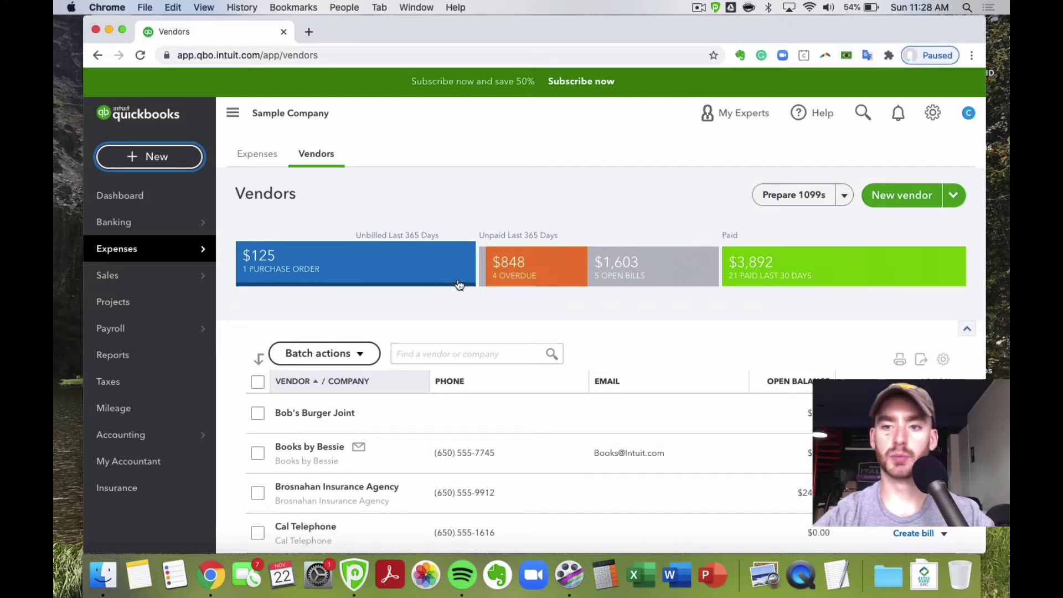
# - Return to the dashboard and look over the vendor transaction types available for creation
pyautogui.click(167, 195)
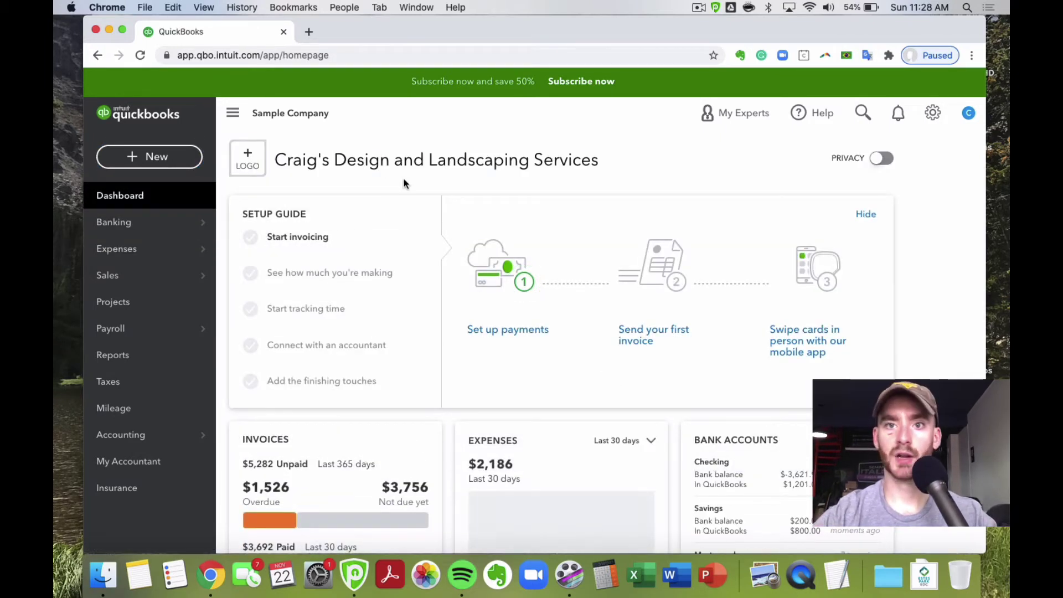
pyautogui.click(143, 166)
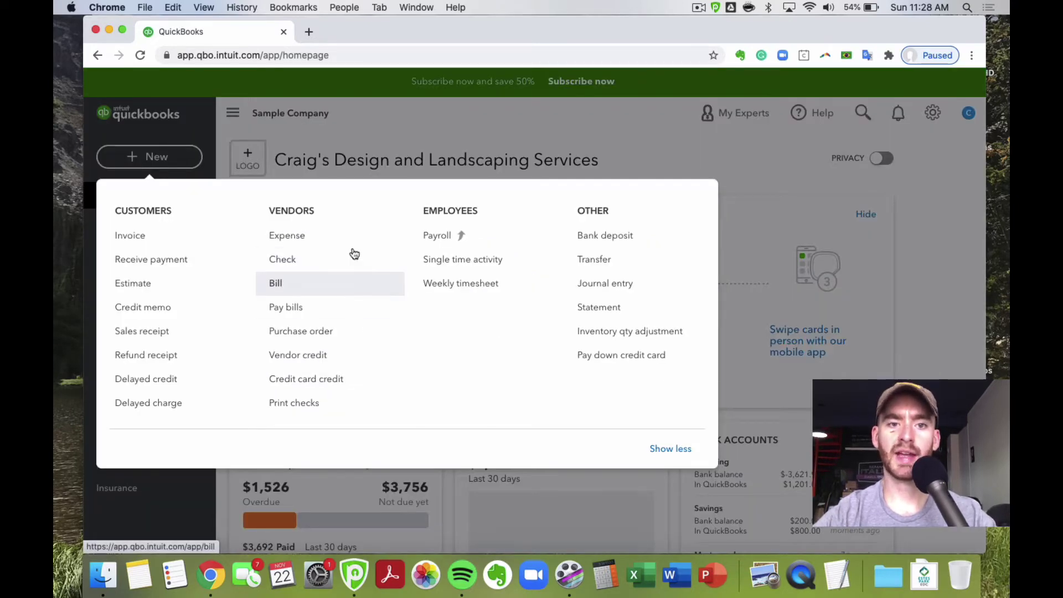
pyautogui.click(427, 138)
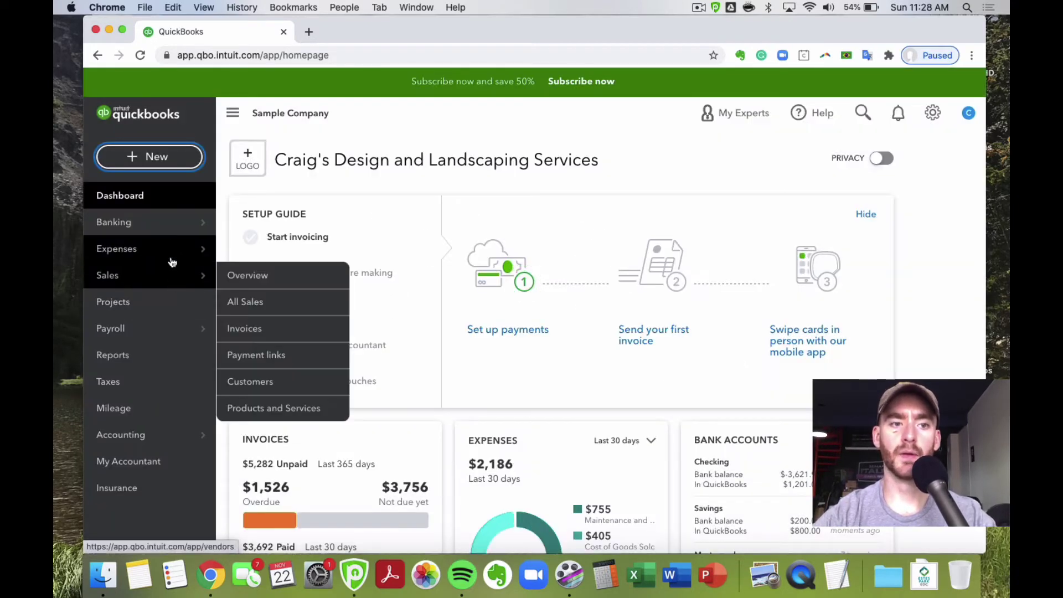
# - Go back to the Vendors page and examine its billing summaries and the bill and payment actions offered per vendor
pyautogui.moveTo(173, 262)
pyautogui.click(276, 268)
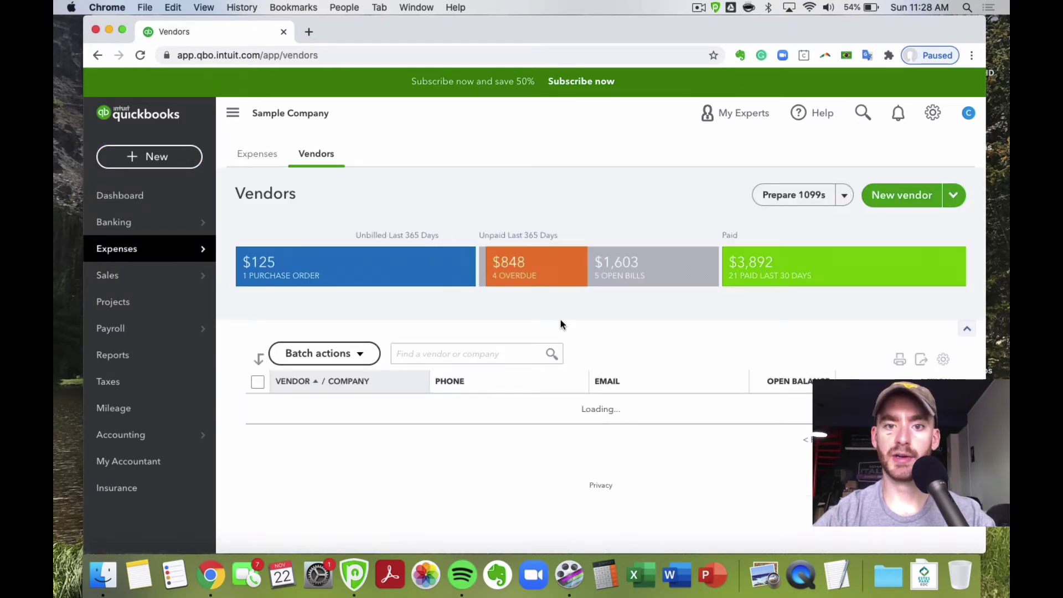
pyautogui.scroll(-5, 560, 325)
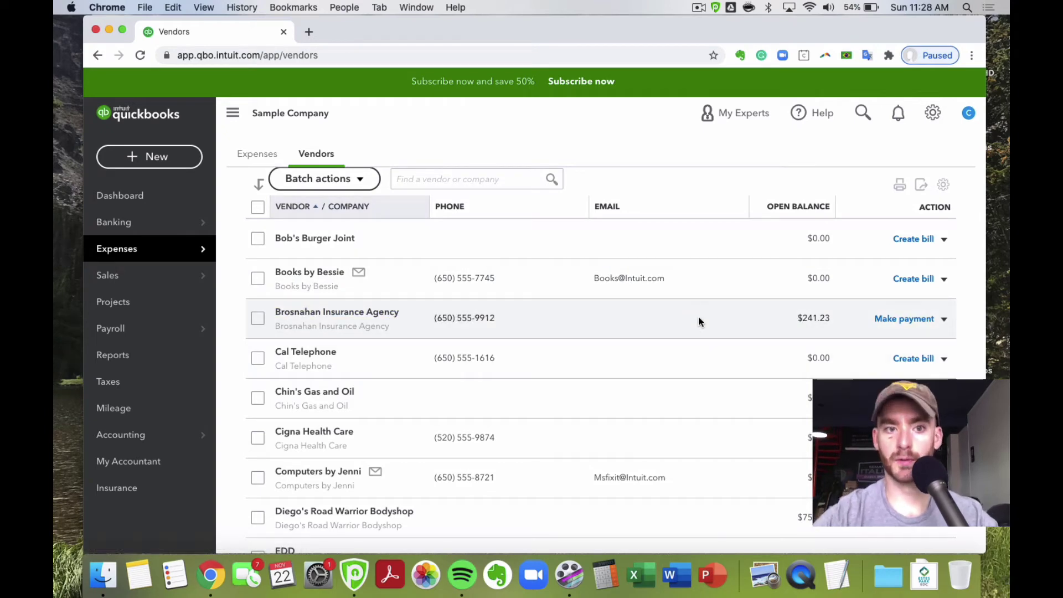
pyautogui.scroll(3, 514, 317)
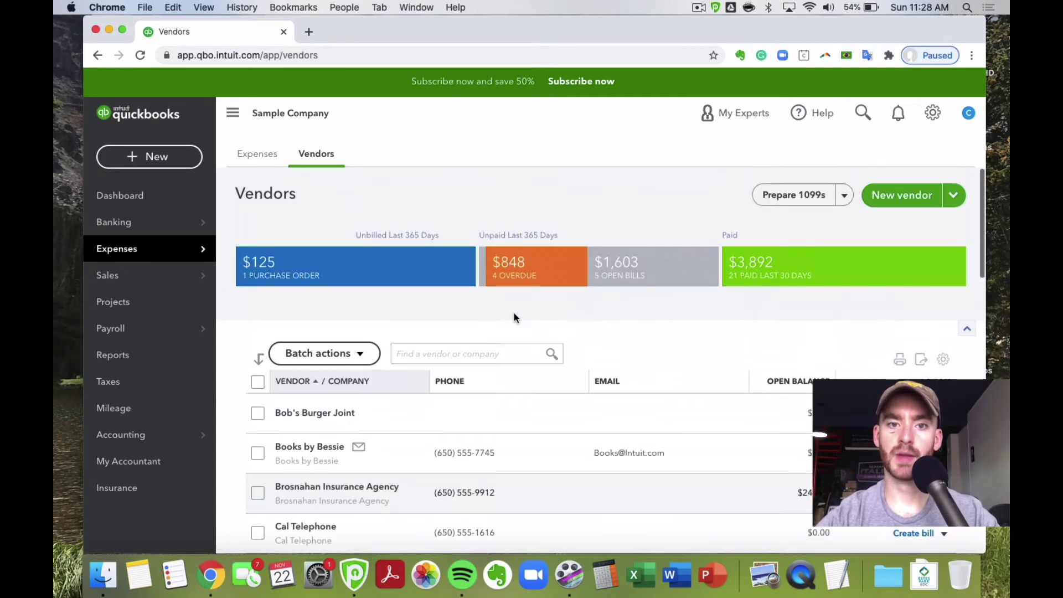
pyautogui.scroll(-2, 533, 244)
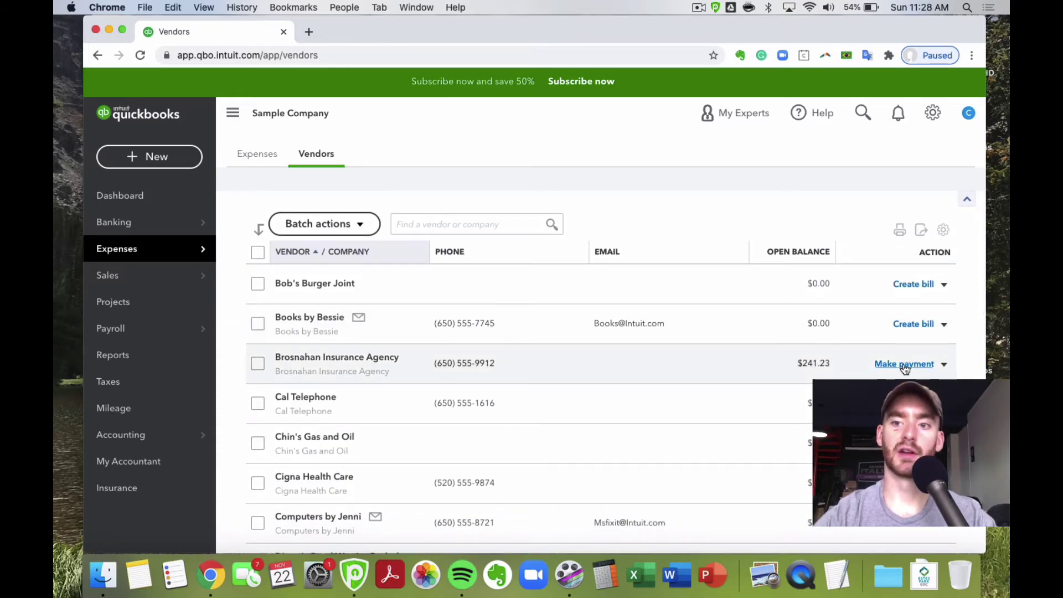
pyautogui.scroll(2, 860, 357)
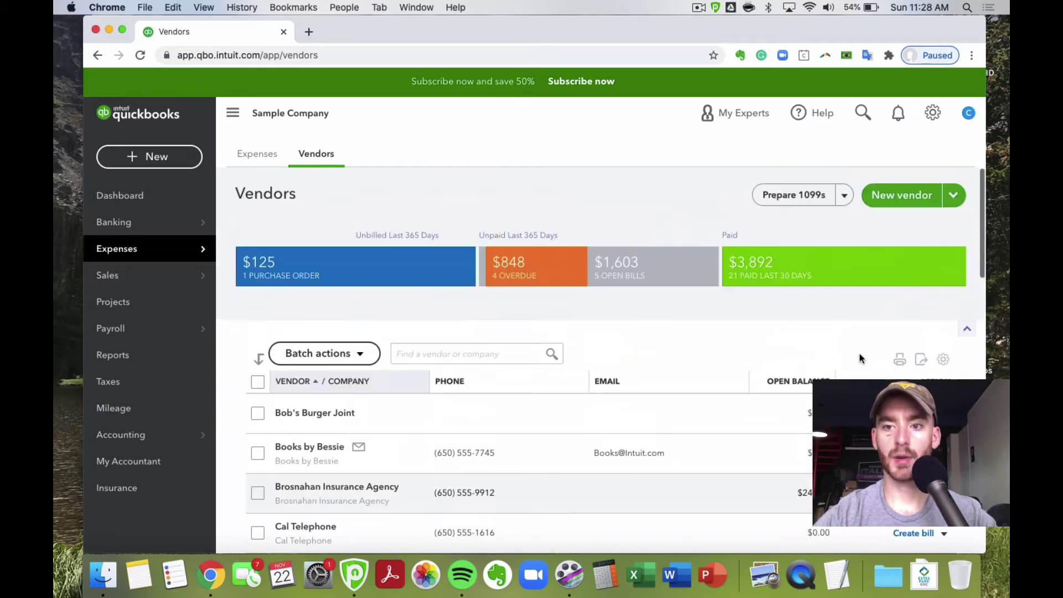
# - From the dashboard, start a new bill and select Brosnahan Insurance Agency as the vendor
pyautogui.click(142, 196)
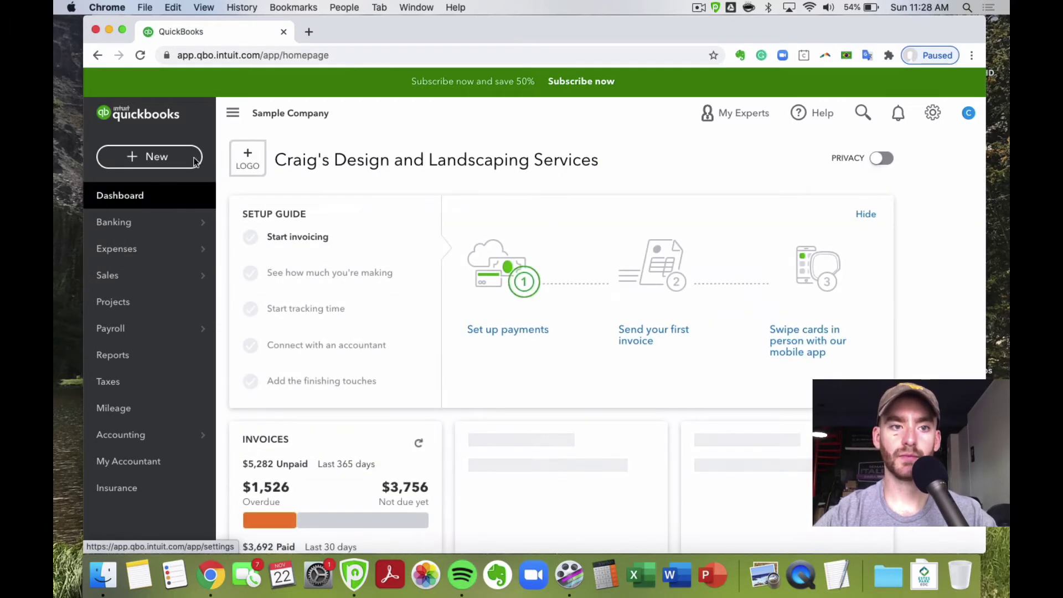
pyautogui.click(169, 159)
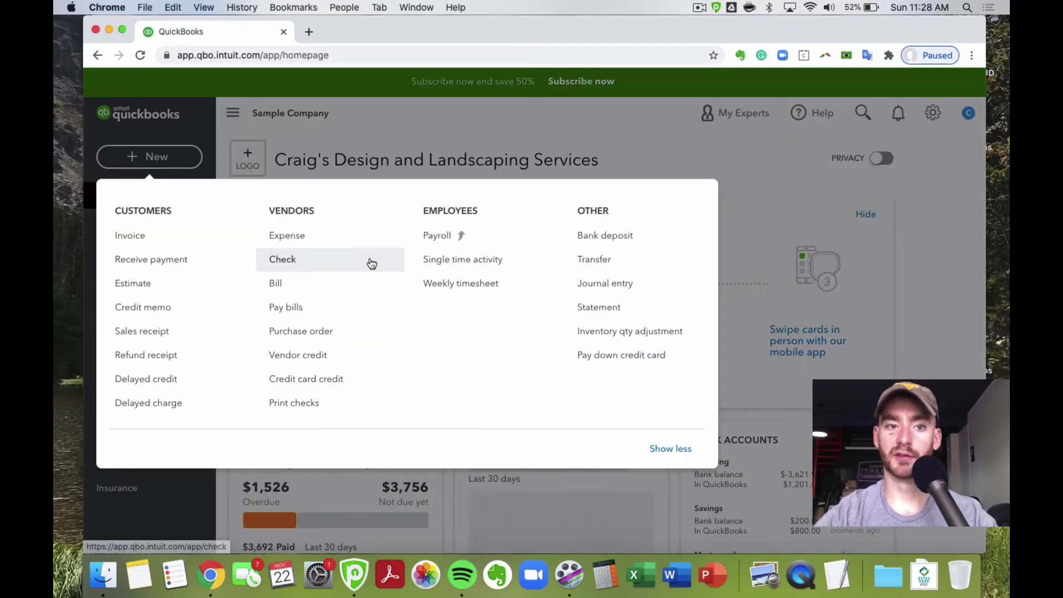
pyautogui.click(291, 285)
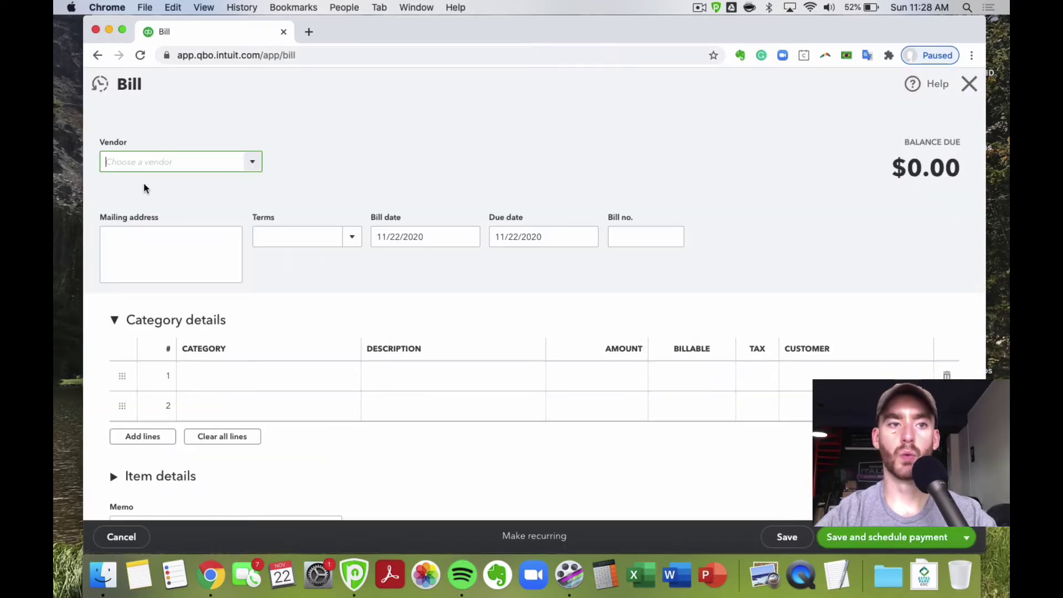
pyautogui.click(145, 162)
pyautogui.write('insu')
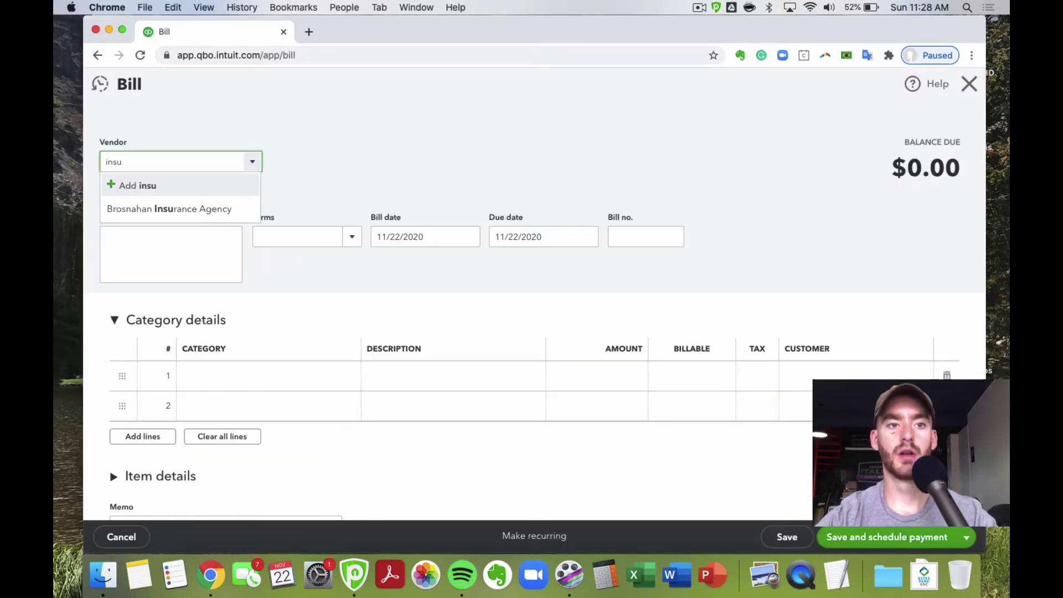
pyautogui.click(162, 213)
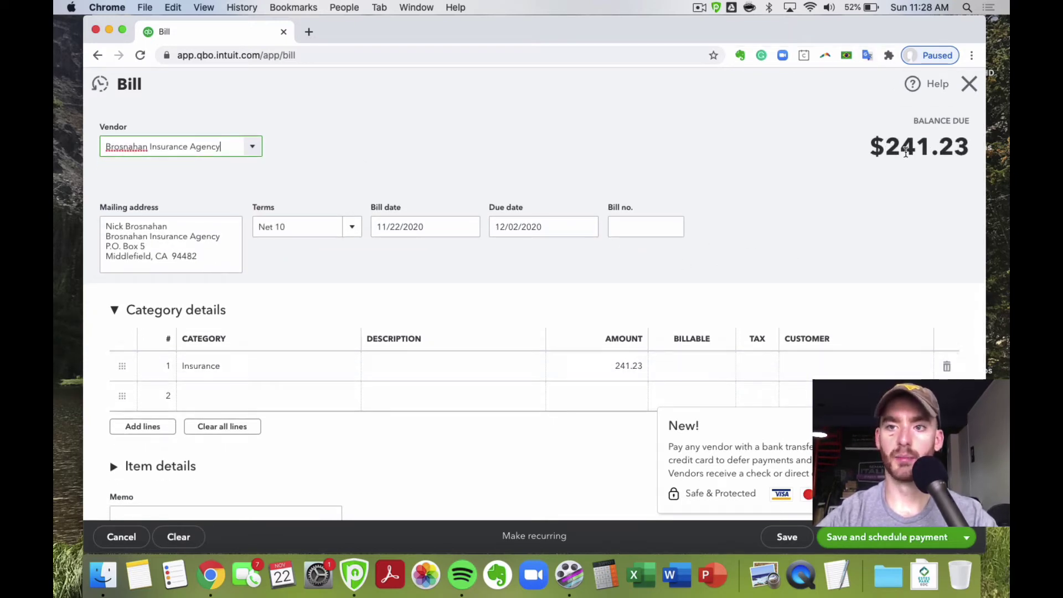
# - Check the balance due on the Brosnahan Insurance Agency bill, and leave the bill without saving
pyautogui.doubleClick(951, 150)
pyautogui.click(898, 149)
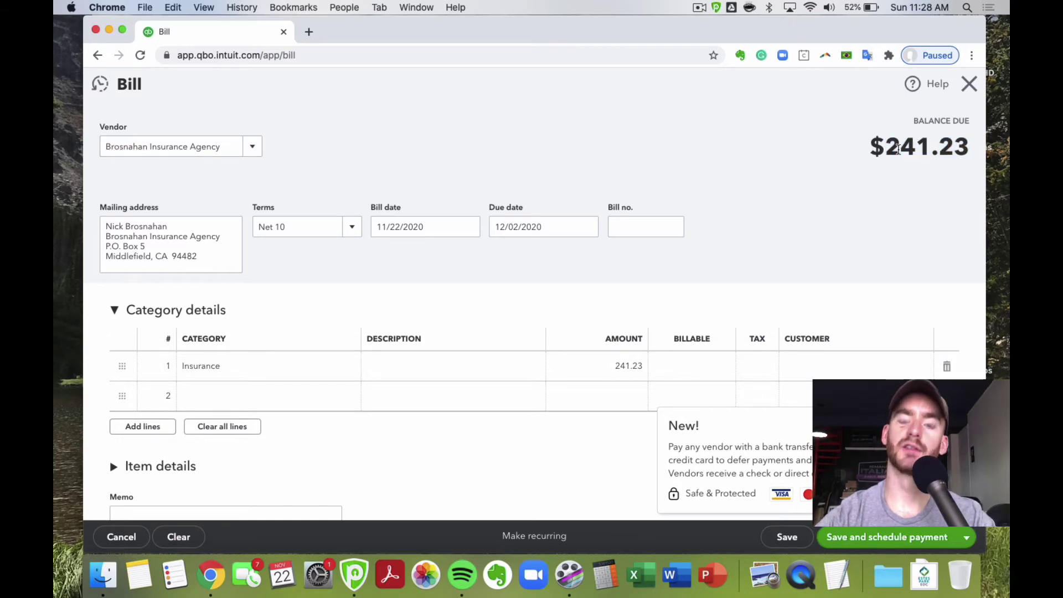
pyautogui.scroll(1, 898, 149)
pyautogui.click(970, 85)
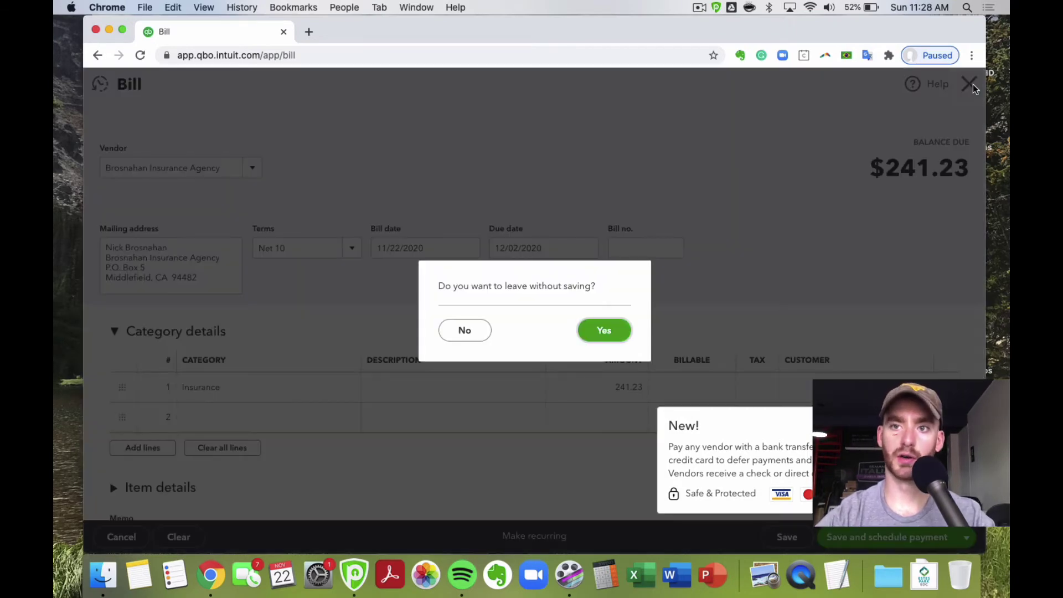
pyautogui.click(615, 340)
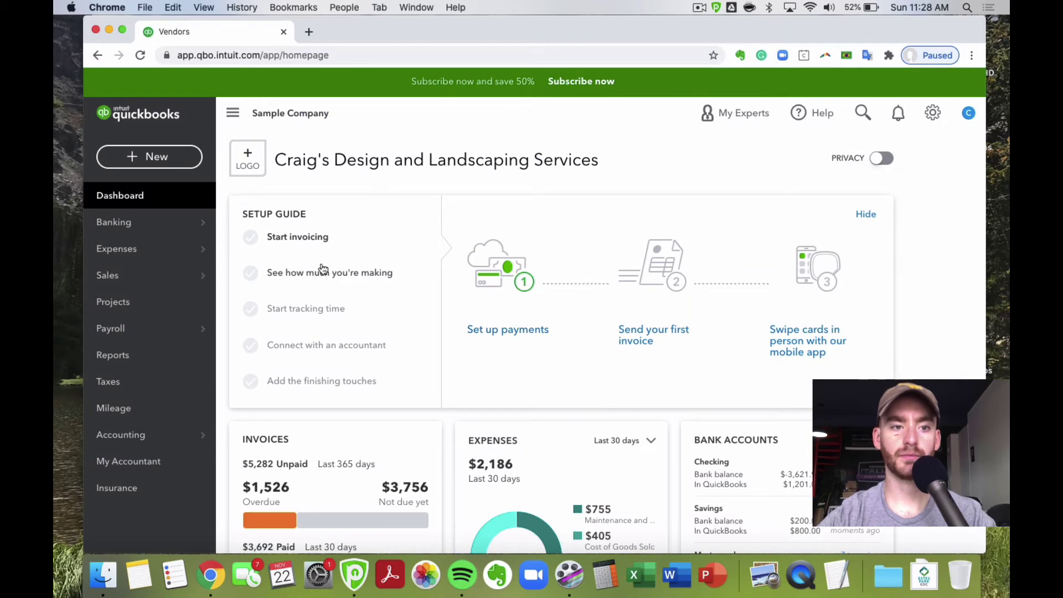
# - Look at the pages under Expenses, go to the Banking transactions page, and dismiss the bank connection introduction
pyautogui.click(118, 249)
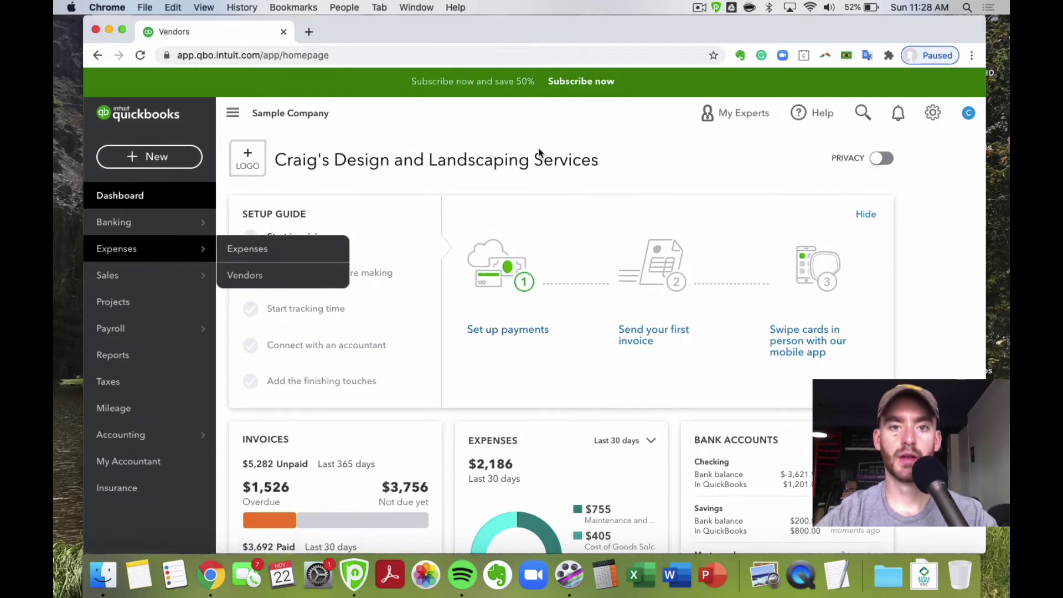
pyautogui.moveTo(170, 224)
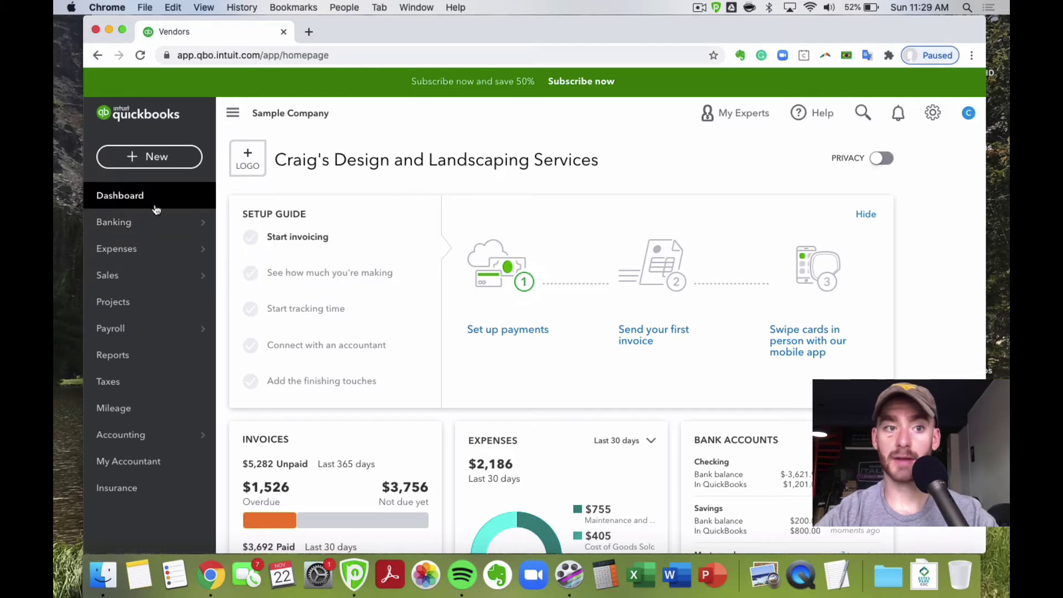
pyautogui.click(277, 224)
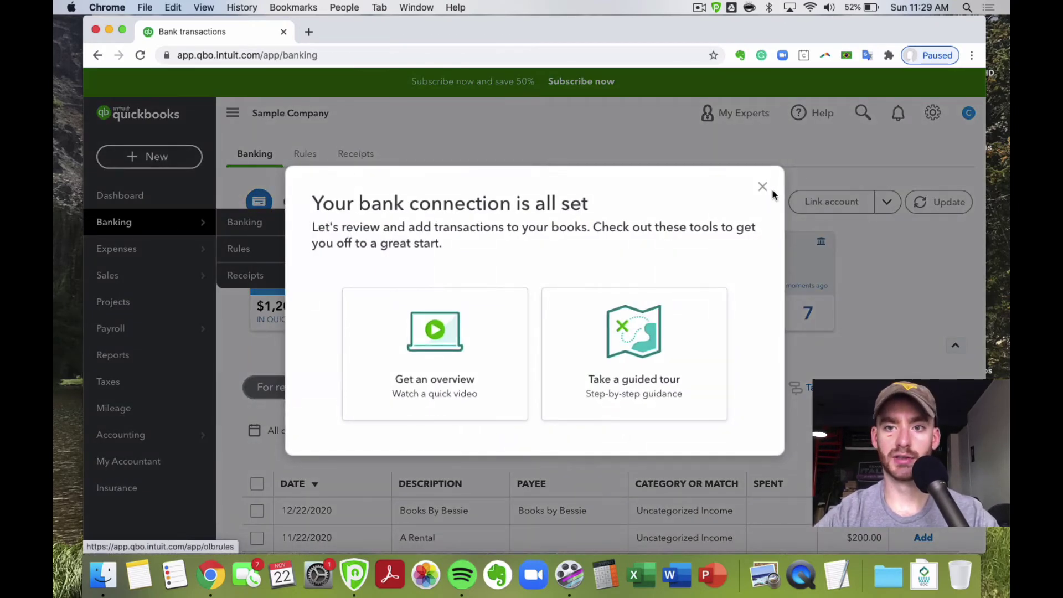
pyautogui.click(763, 187)
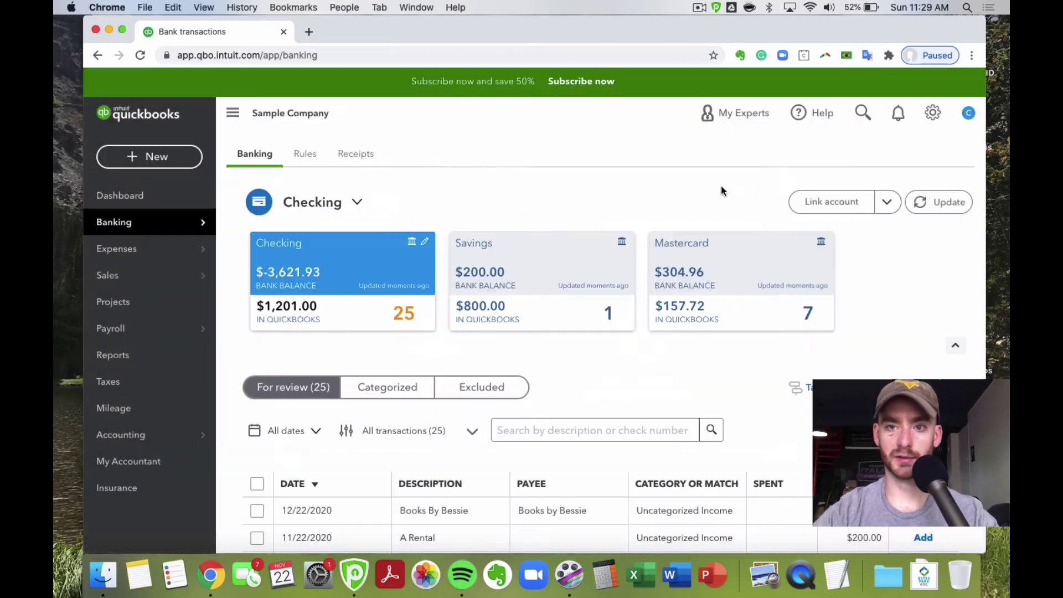
# - Look over the Banking page's connected accounts and transactions for review, and display the transaction types available for creation
pyautogui.moveTo(144, 225)
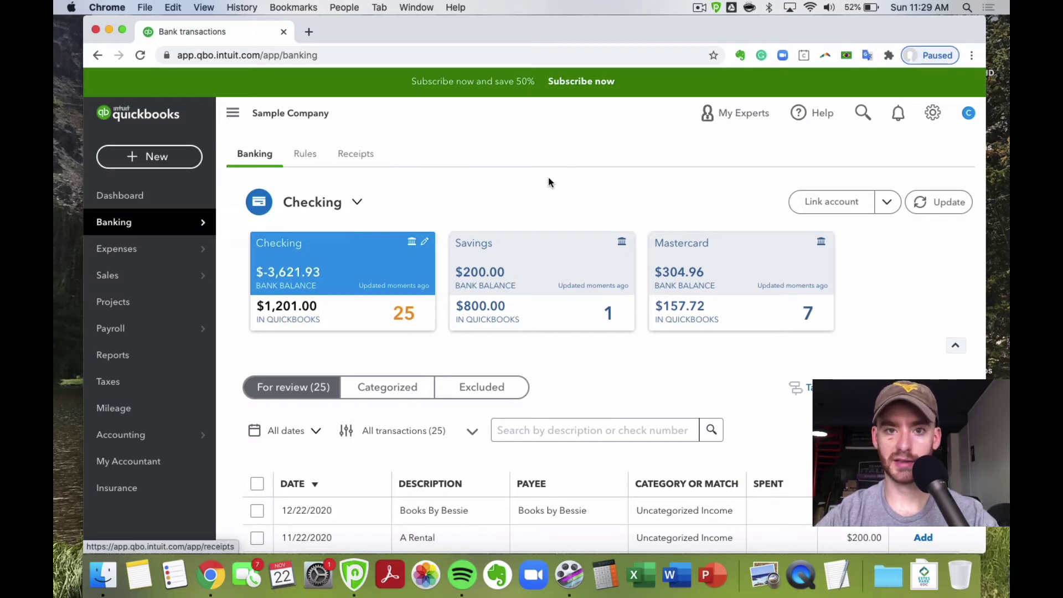
pyautogui.scroll(-1, 548, 181)
pyautogui.scroll(1, 548, 180)
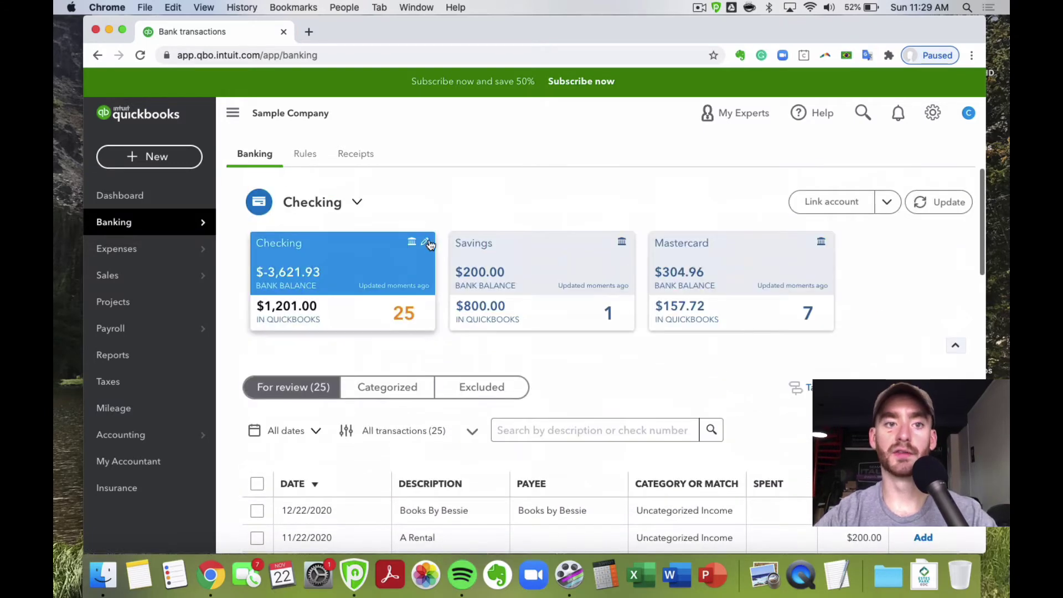
pyautogui.click(170, 165)
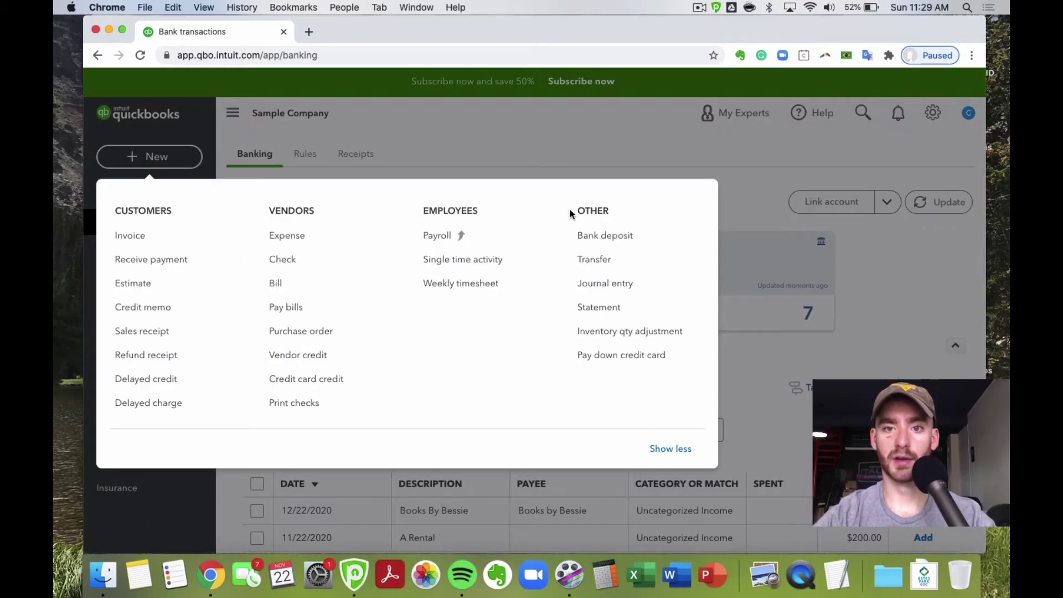
# - Review the transaction types available for creation, including the Other group, and look over the Banking page's accounts and transactions for review
pyautogui.click(551, 126)
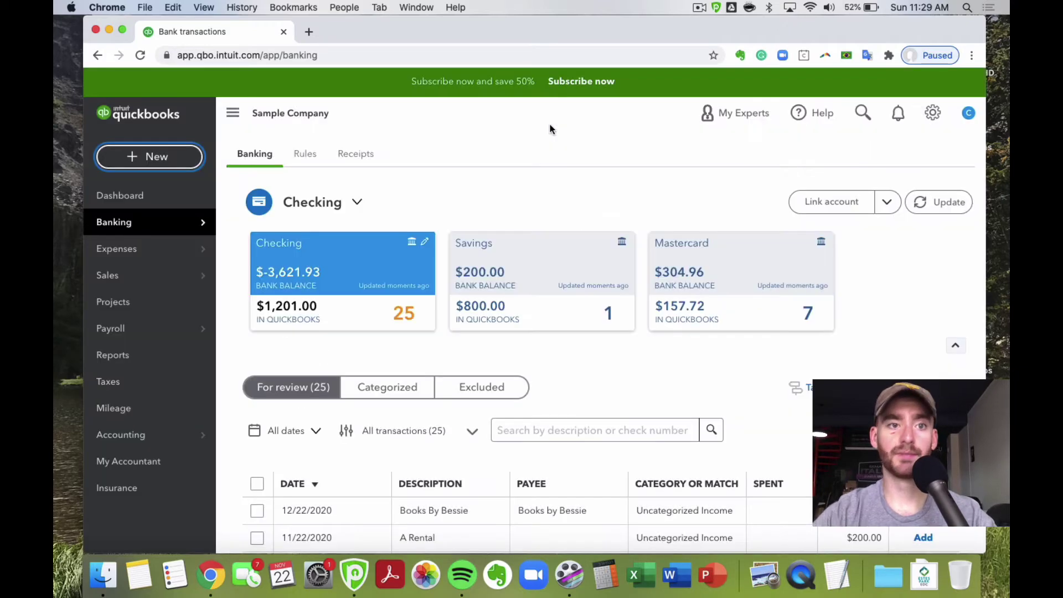
pyautogui.click(186, 165)
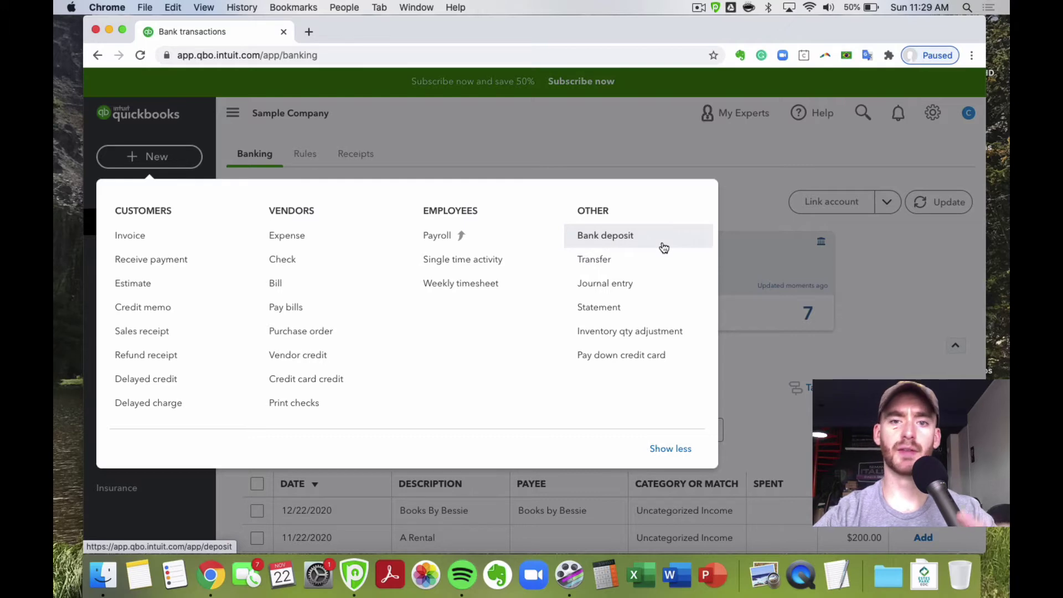
pyautogui.click(127, 159)
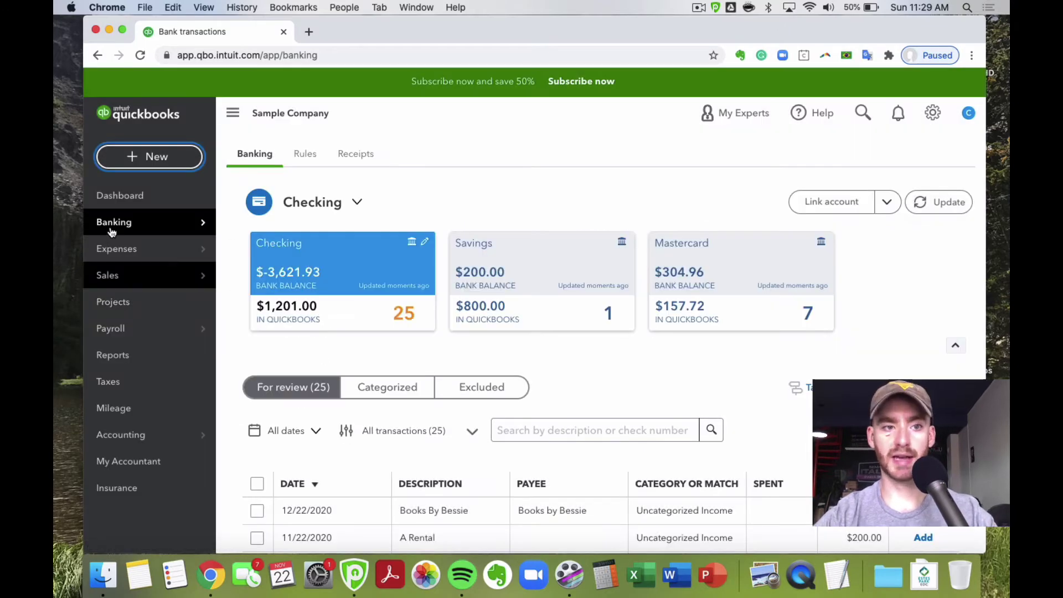
pyautogui.click(150, 157)
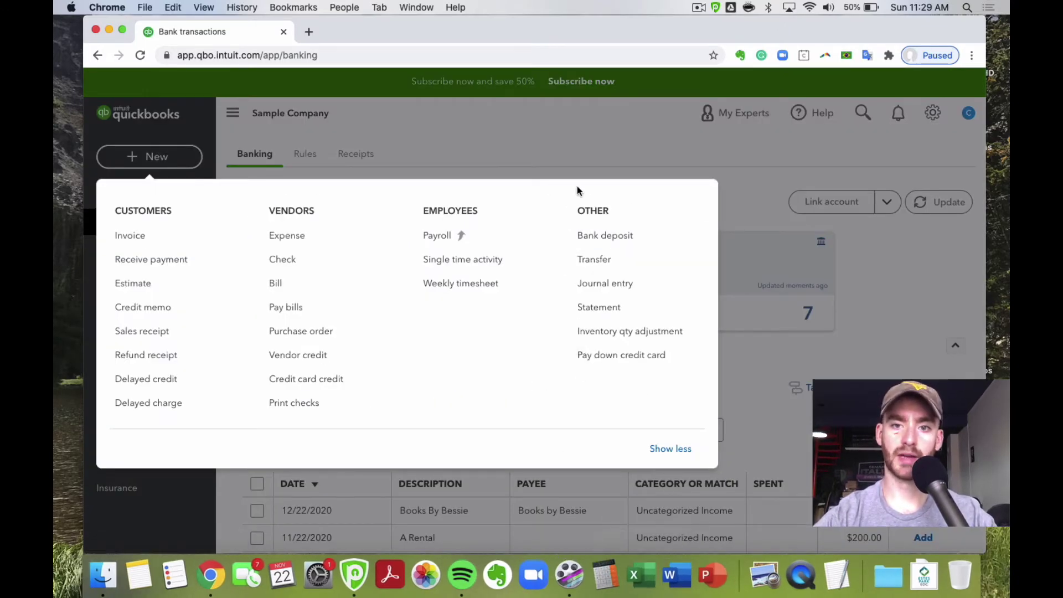
pyautogui.moveTo(597, 213); pyautogui.dragTo(628, 218)
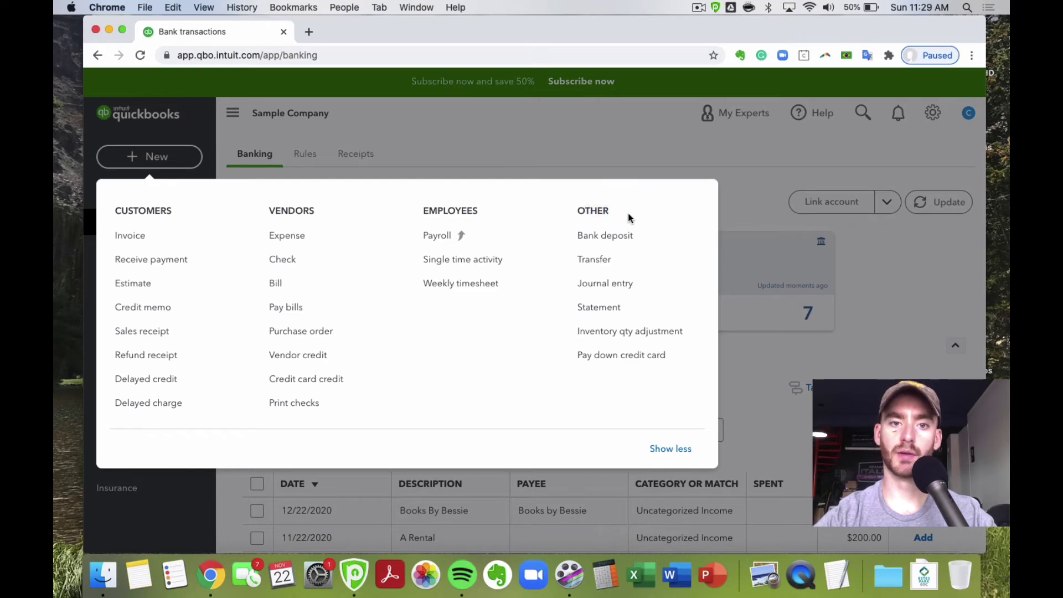
pyautogui.click(625, 165)
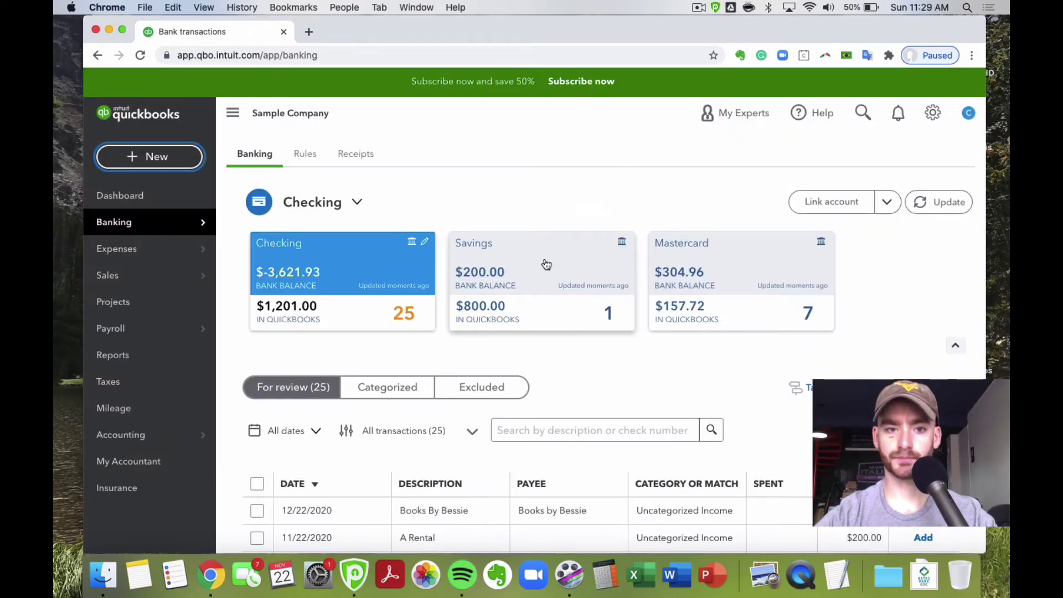
pyautogui.scroll(-1, 419, 245)
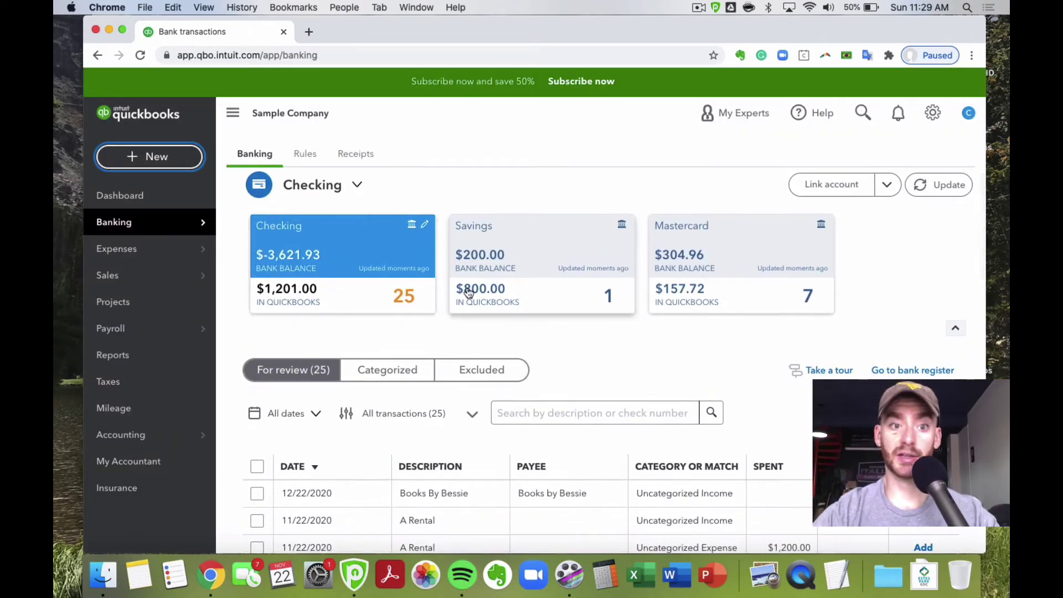
pyautogui.scroll(-3, 459, 271)
pyautogui.scroll(4, 482, 277)
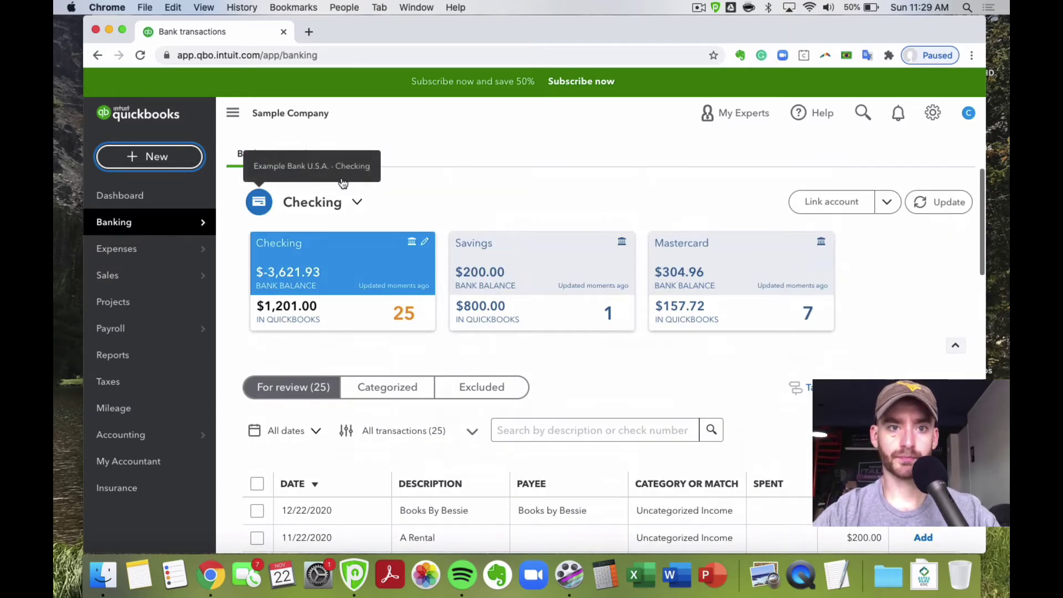
pyautogui.click(542, 202)
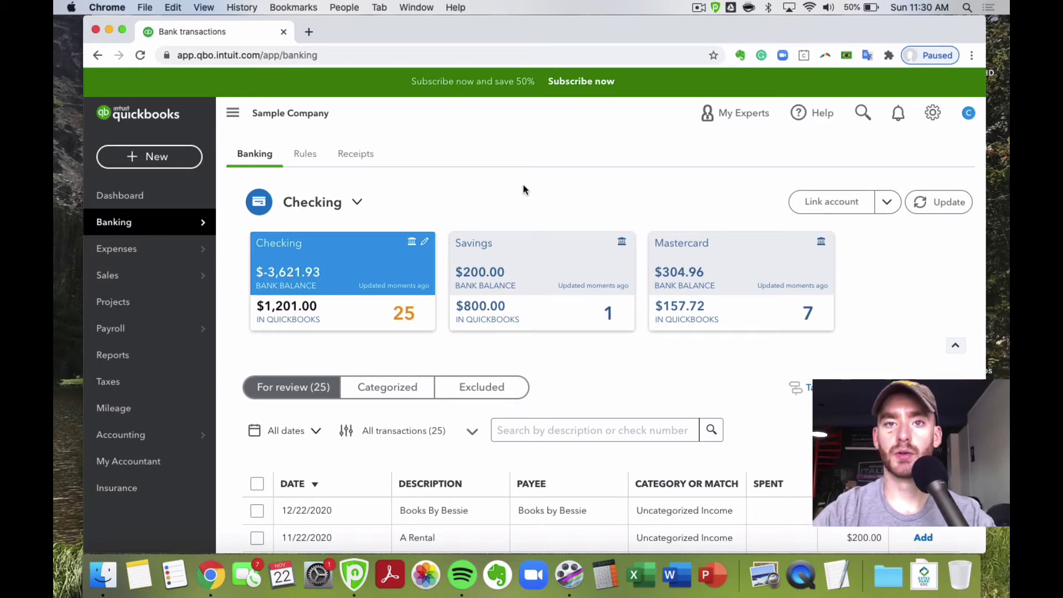
# - View the page with all lists, and go to the Chart of Accounts page under Accounting
pyautogui.moveTo(123, 437)
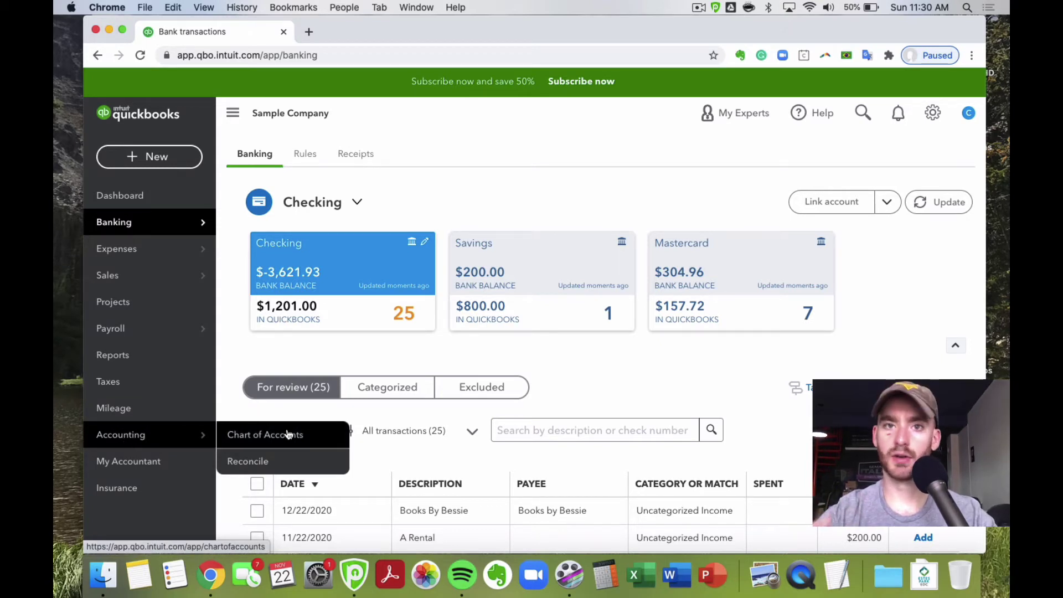
pyautogui.click(942, 114)
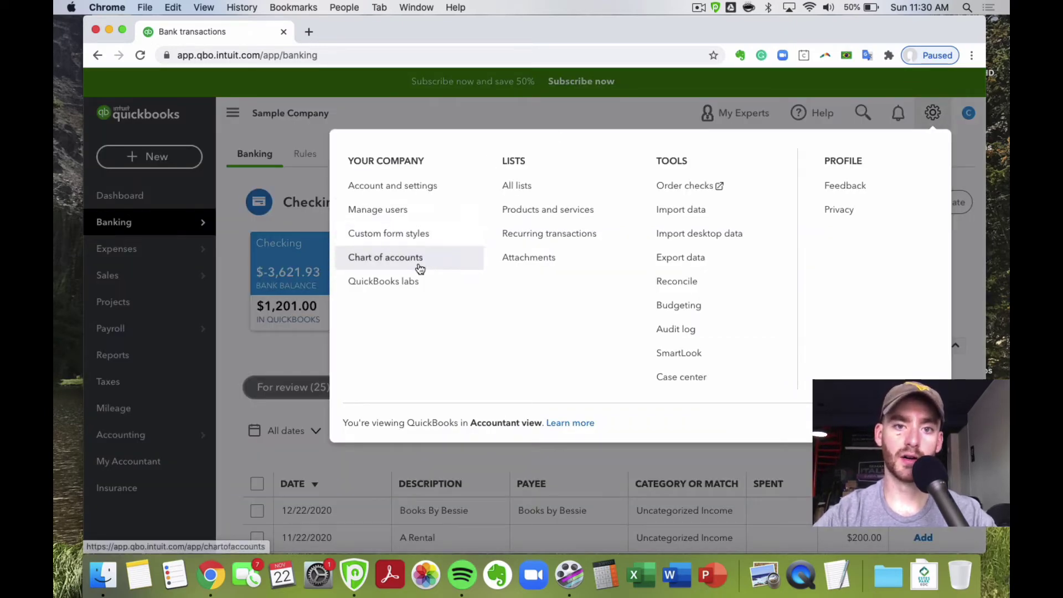
pyautogui.click(577, 187)
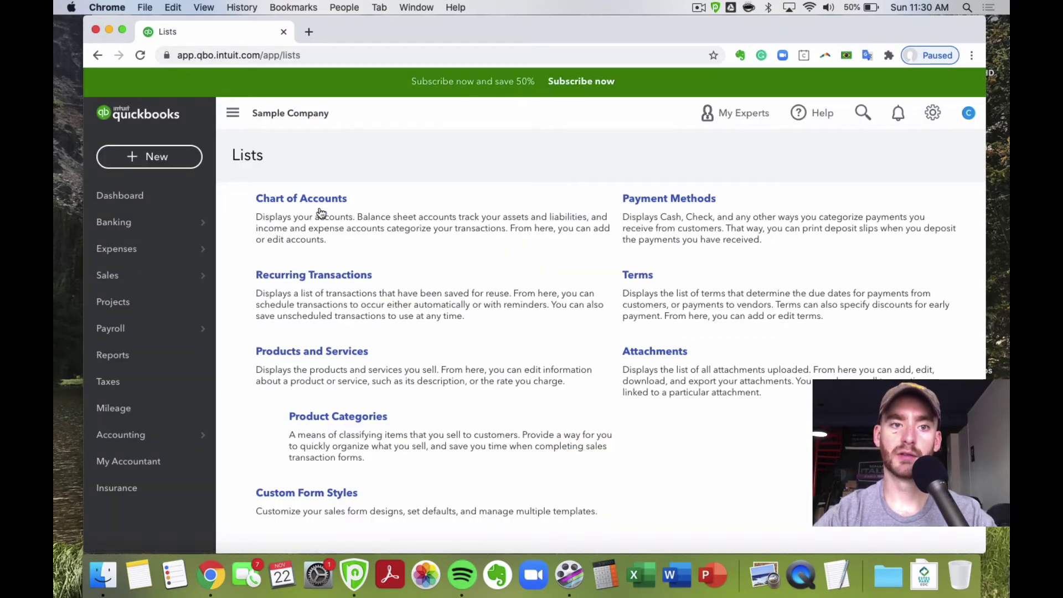
pyautogui.moveTo(158, 439)
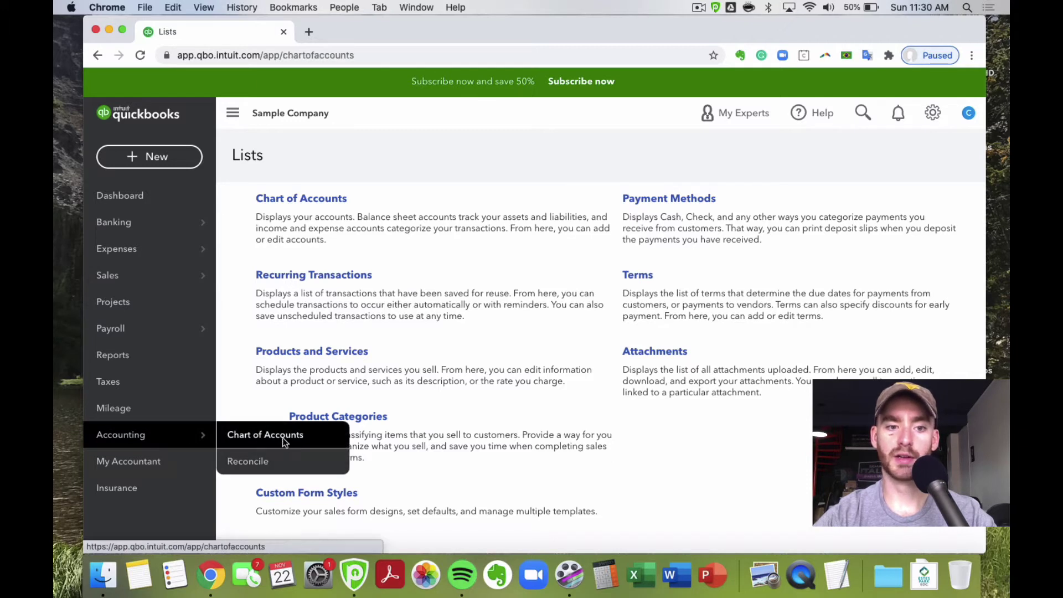
pyautogui.click(283, 438)
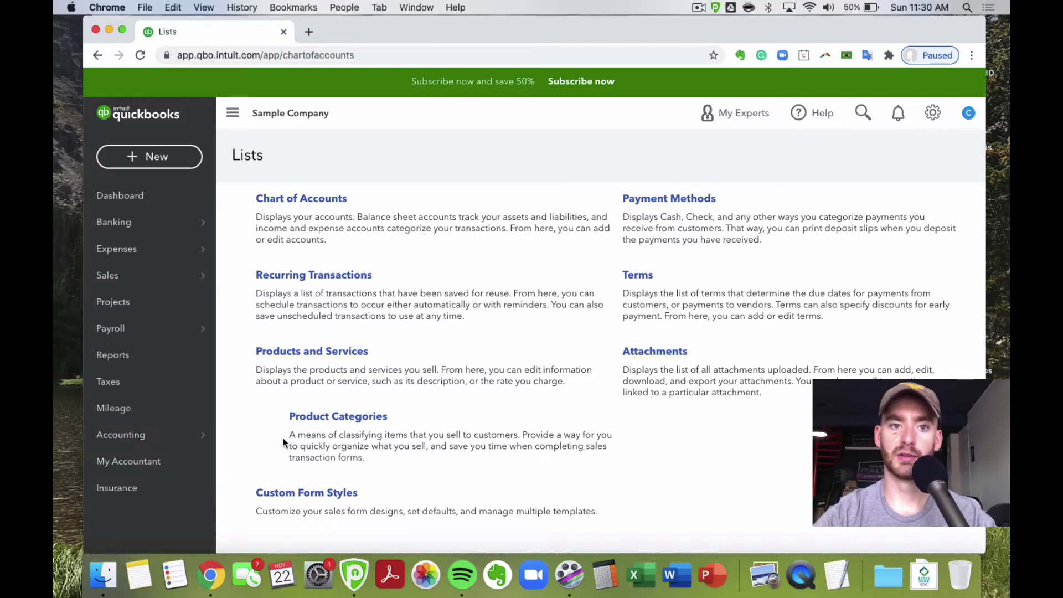
# - Go from the Chart of Accounts to the Reconcile page under Accounting
pyautogui.moveTo(170, 447)
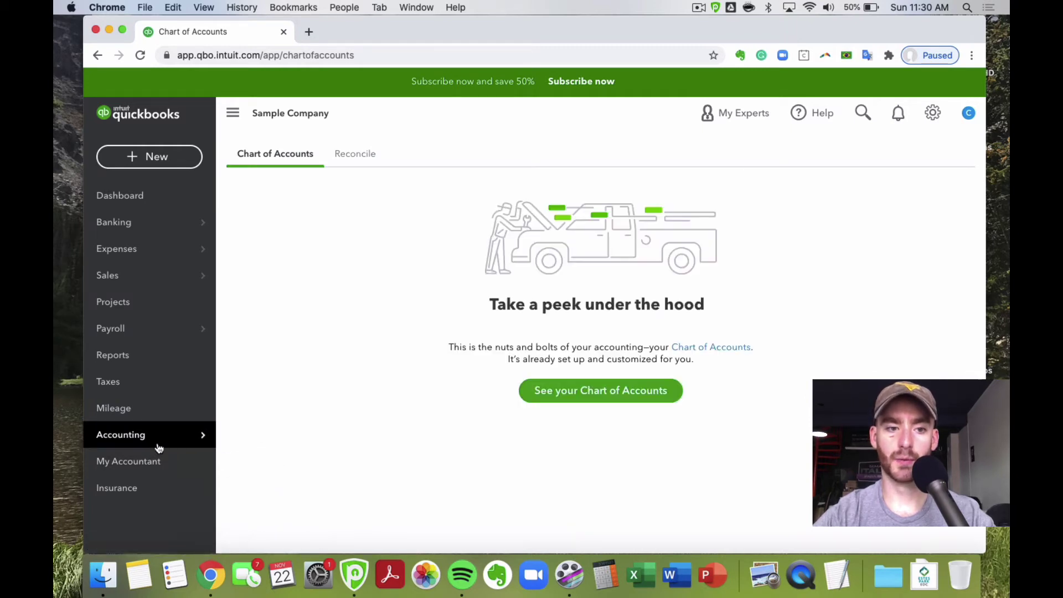
pyautogui.moveTo(208, 443)
pyautogui.click(248, 461)
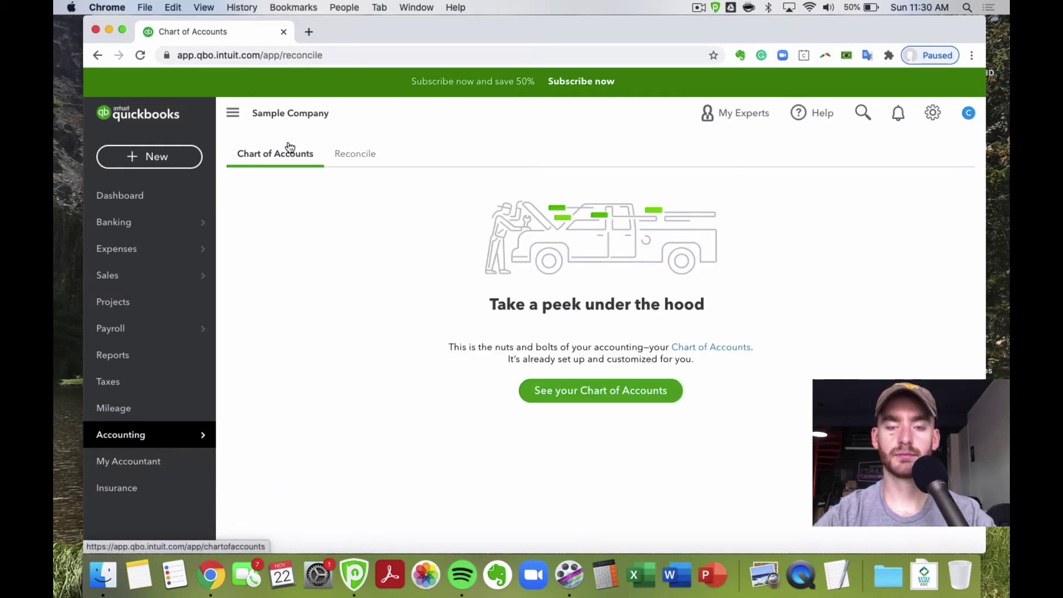
pyautogui.click(357, 159)
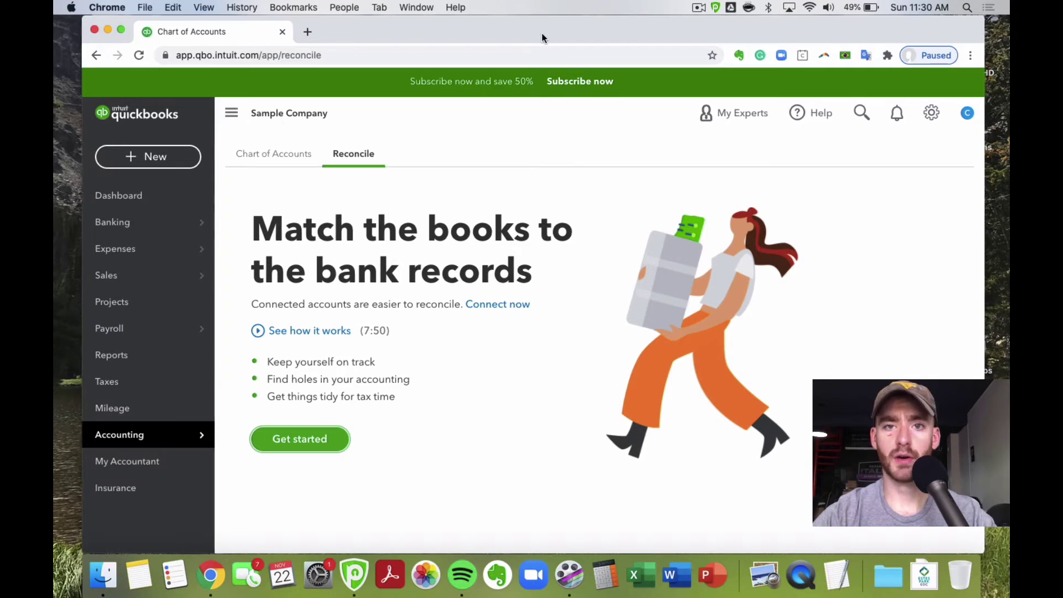
# - Open Acrobat Reader, return to the browser, and narrow and shift its window to expose Acrobat Reader beside it
pyautogui.moveTo(525, 35); pyautogui.dragTo(520, 36)
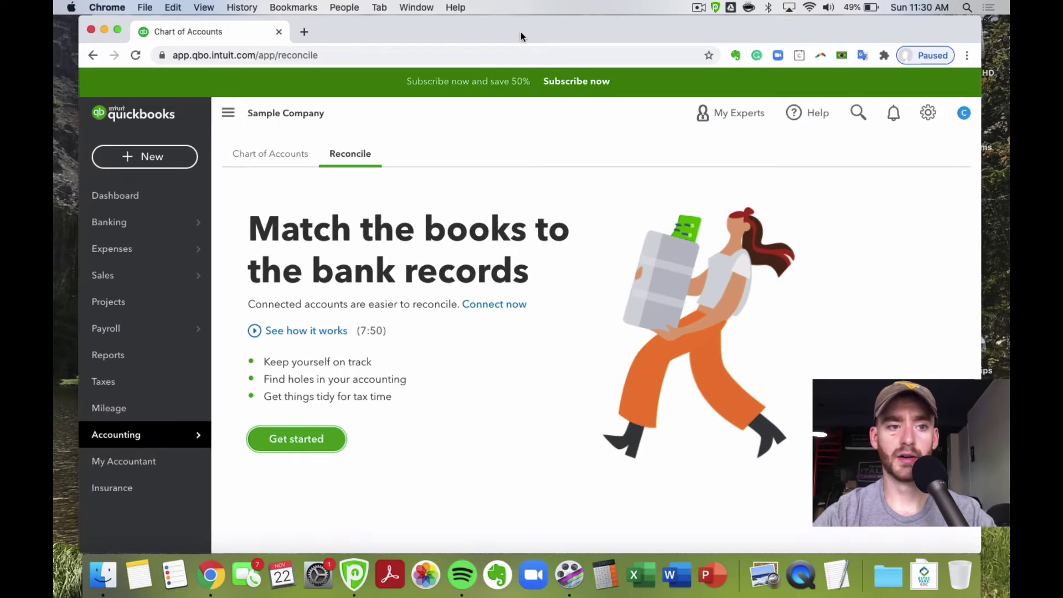
pyautogui.click(382, 573)
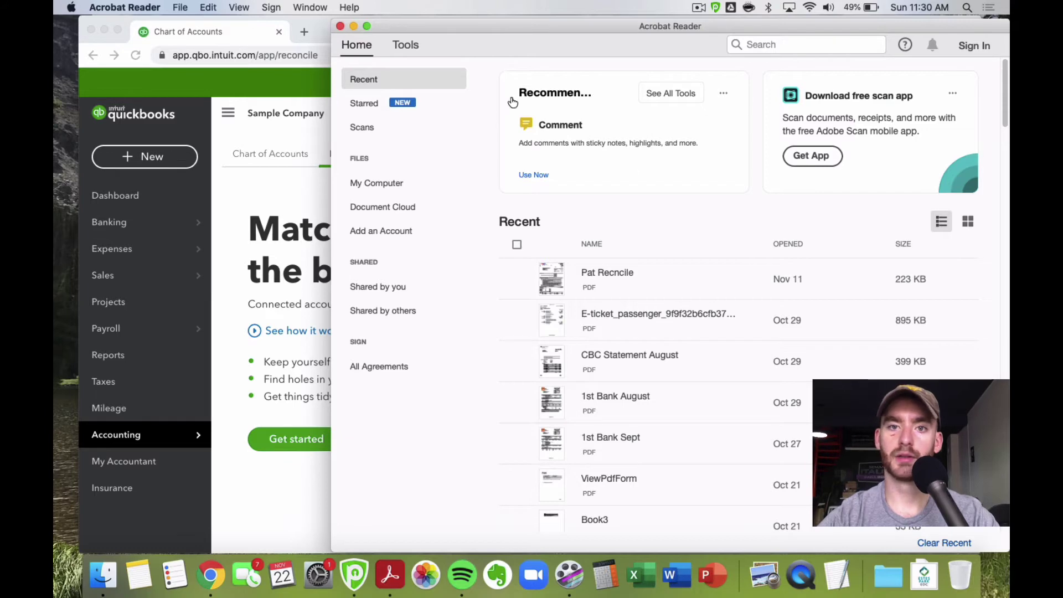
pyautogui.press('super+Tab')
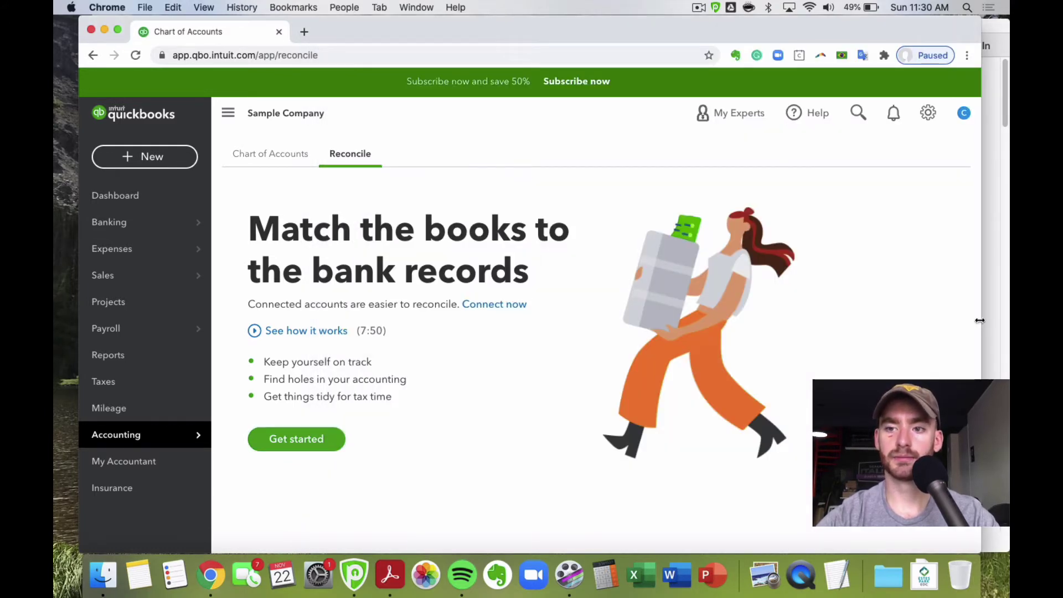
pyautogui.moveTo(979, 320); pyautogui.dragTo(831, 320)
pyautogui.moveTo(728, 39); pyautogui.dragTo(687, 38)
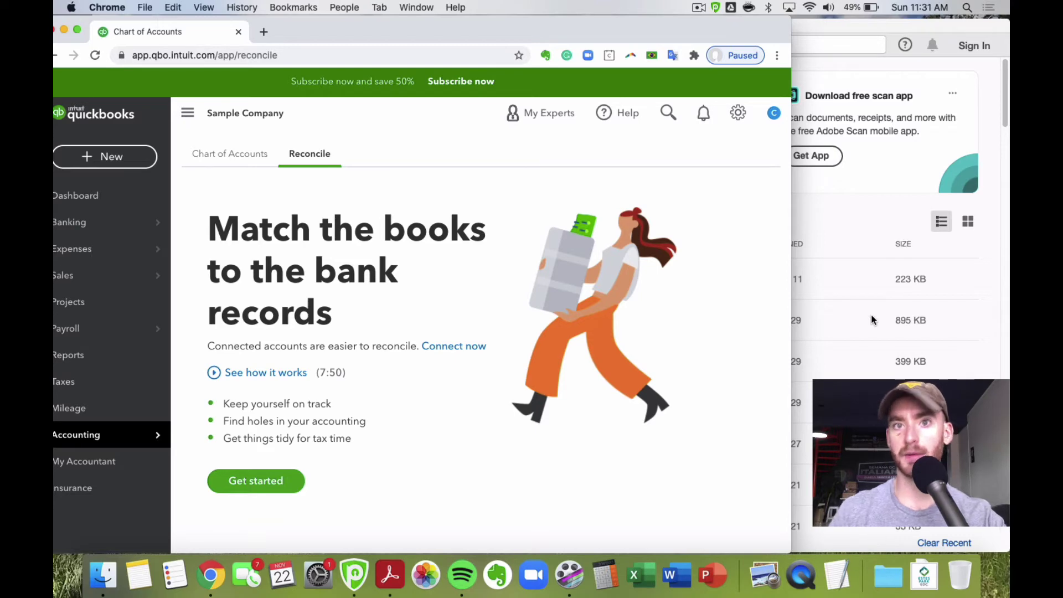
# - Close the Acrobat Reader window, and widen and reposition the browser window
pyautogui.click(913, 25)
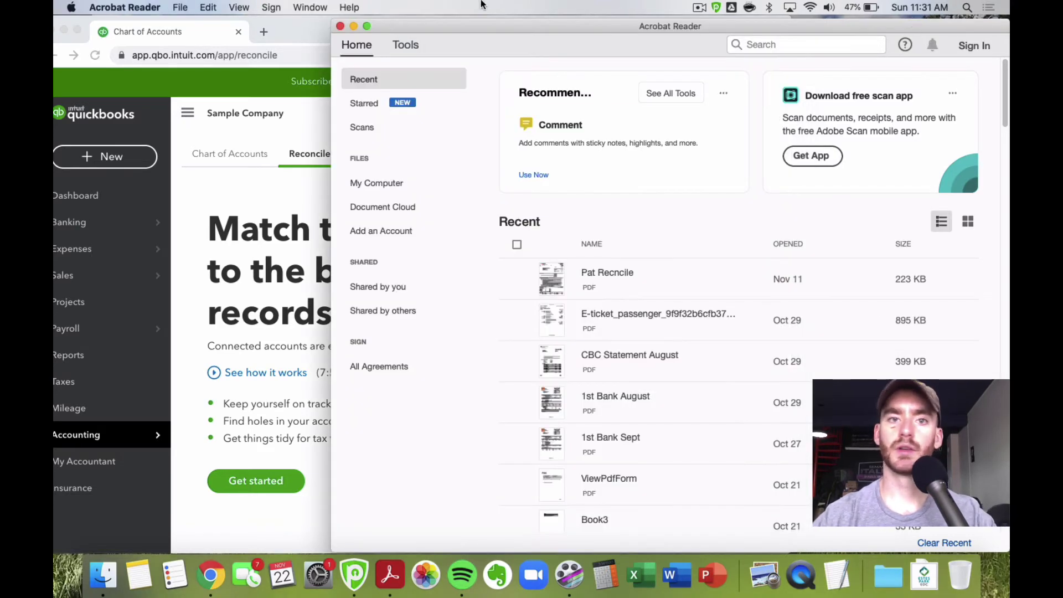
pyautogui.click(342, 27)
pyautogui.moveTo(493, 28); pyautogui.dragTo(590, 25)
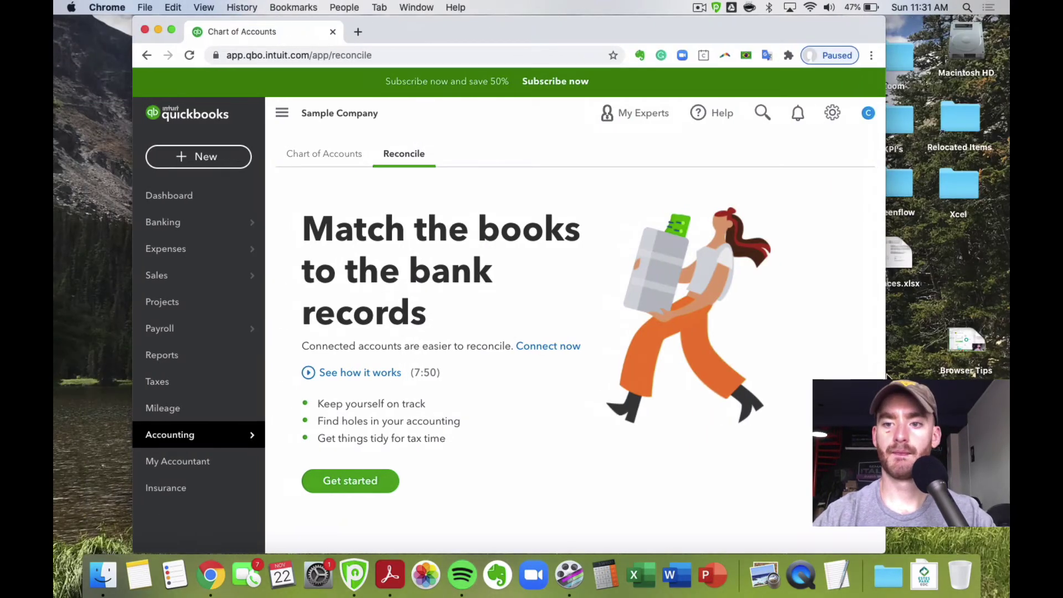
pyautogui.moveTo(898, 368); pyautogui.dragTo(987, 375)
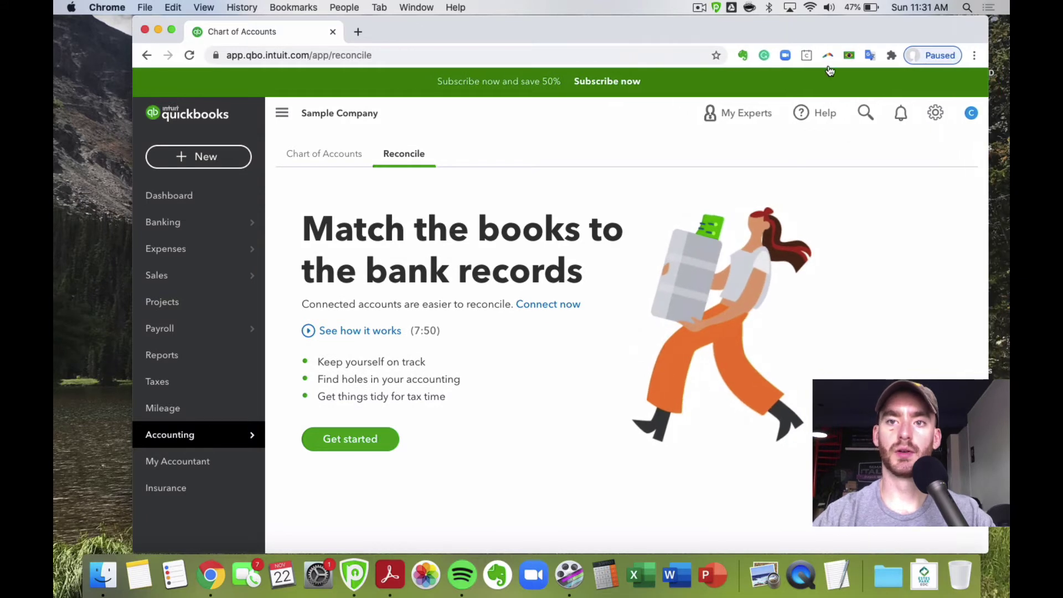
pyautogui.moveTo(819, 36); pyautogui.dragTo(767, 35)
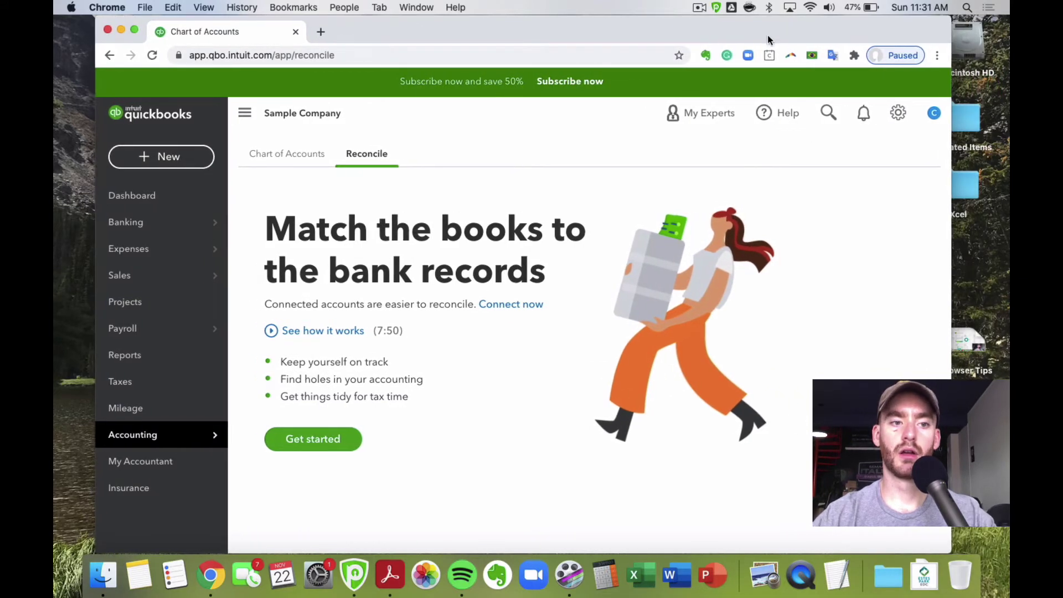
pyautogui.moveTo(952, 310); pyautogui.dragTo(981, 311)
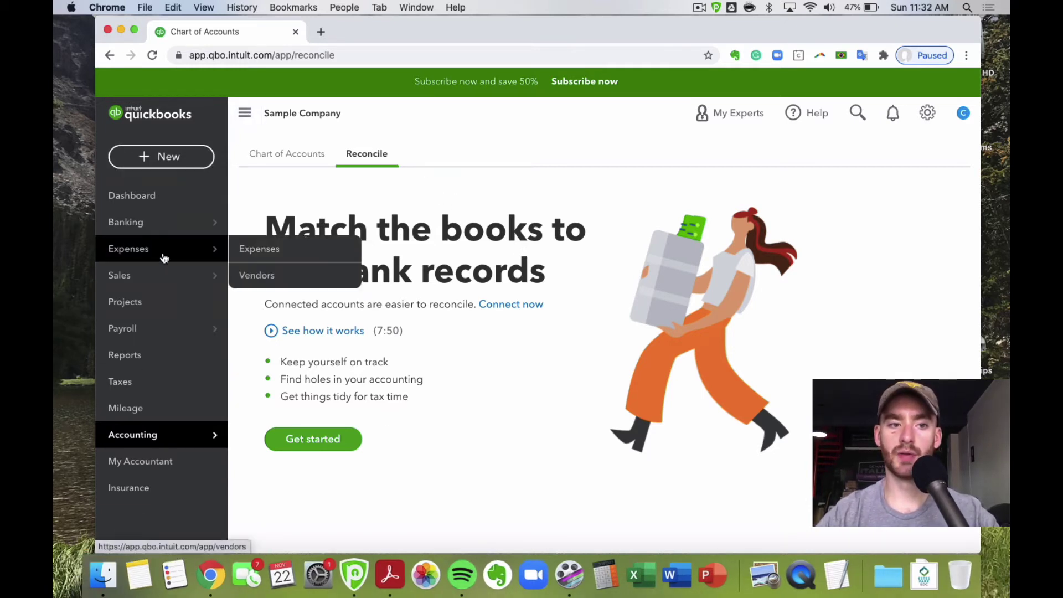
# - Hide the navigation menu and show it again
pyautogui.click(245, 114)
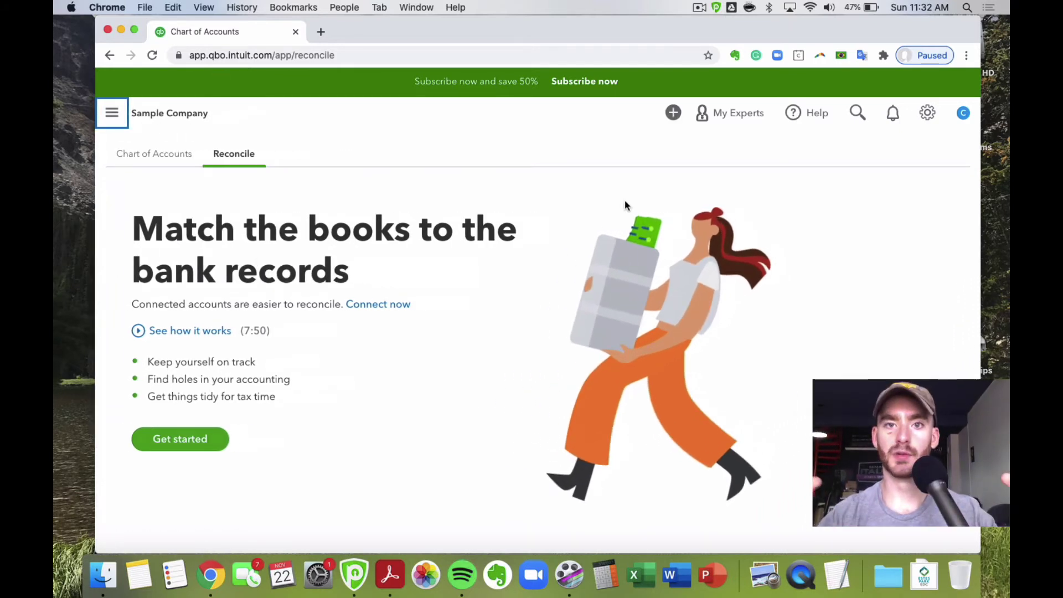
pyautogui.click(112, 113)
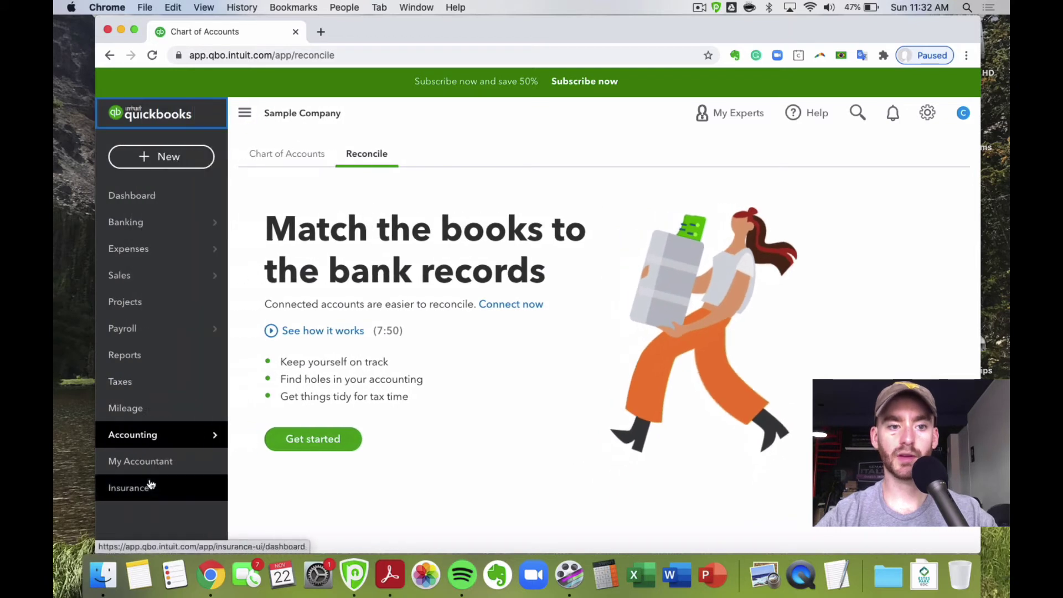
pyautogui.moveTo(160, 434)
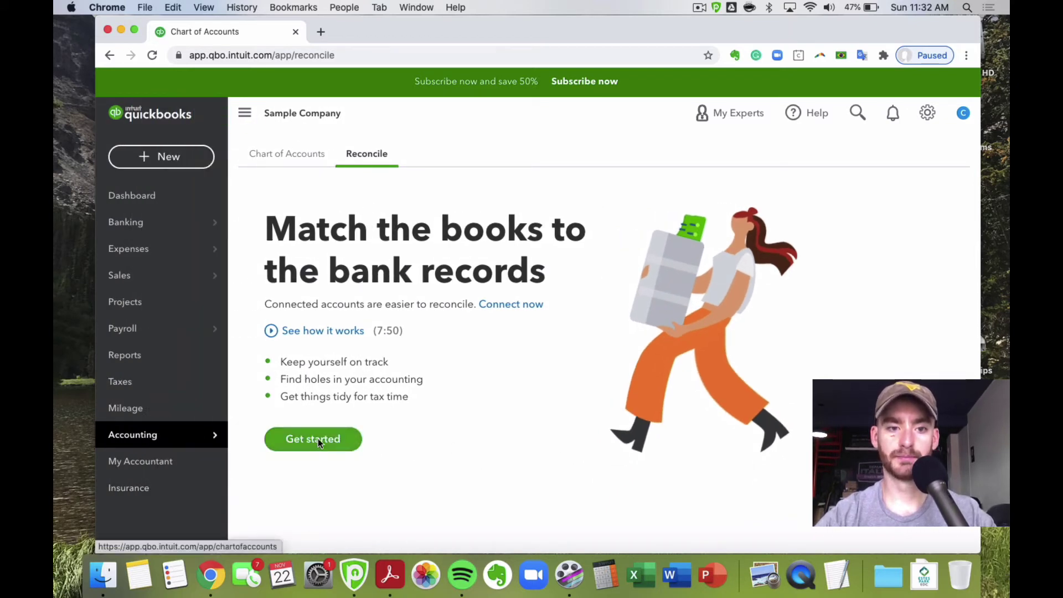
# - Get started with reconciling an account, accepting the introduction and dismissing the welcome tip
pyautogui.click(318, 438)
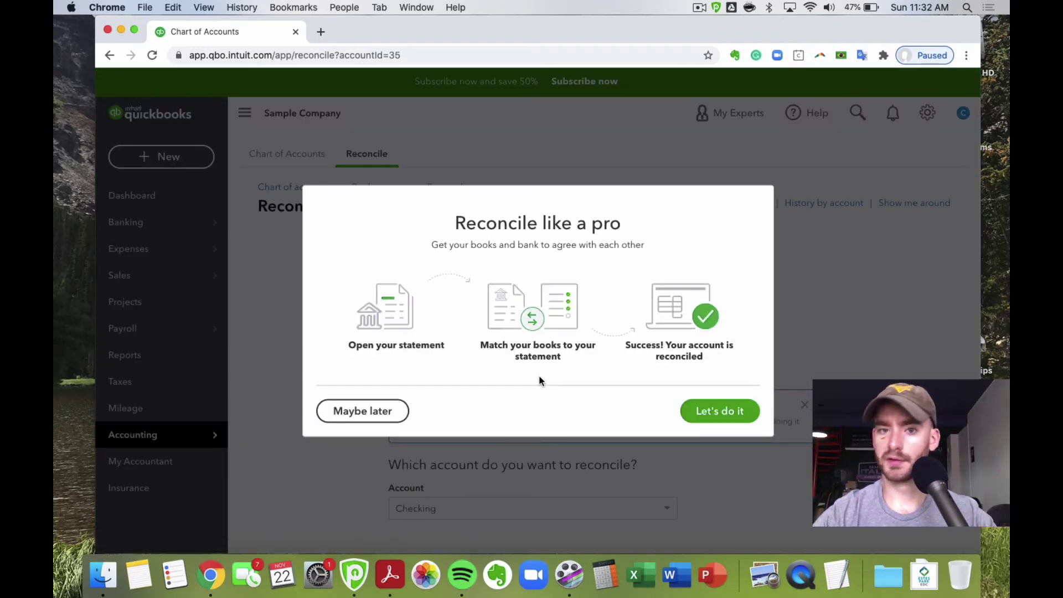
pyautogui.click(720, 411)
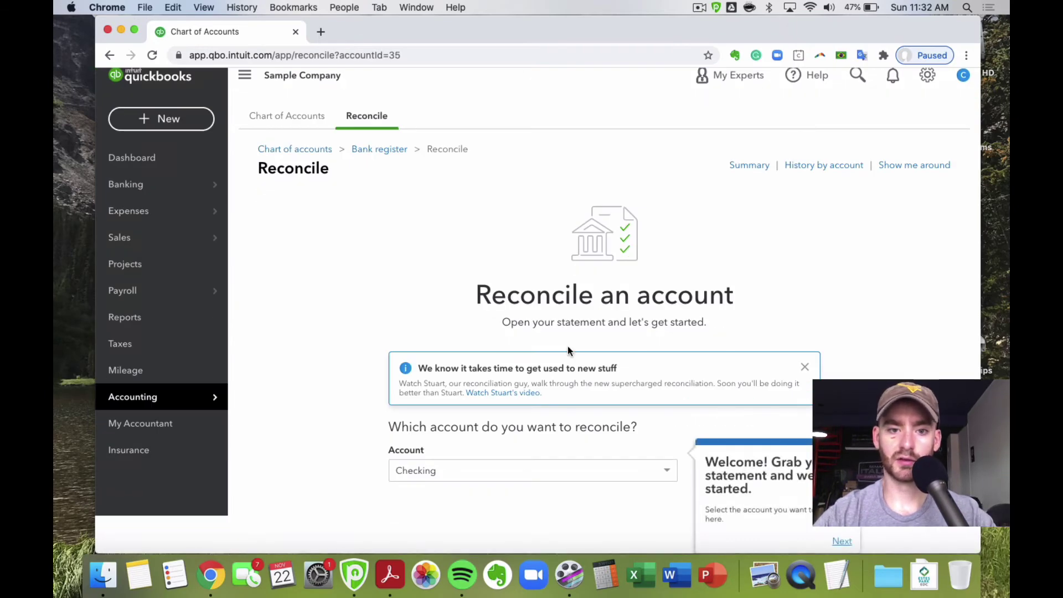
pyautogui.click(845, 363)
# - Start reconciling the Checking account with an ending balance of 1.00 and an ending date of 11/26/2020, dismissing the reconciliation history tip
pyautogui.click(620, 450)
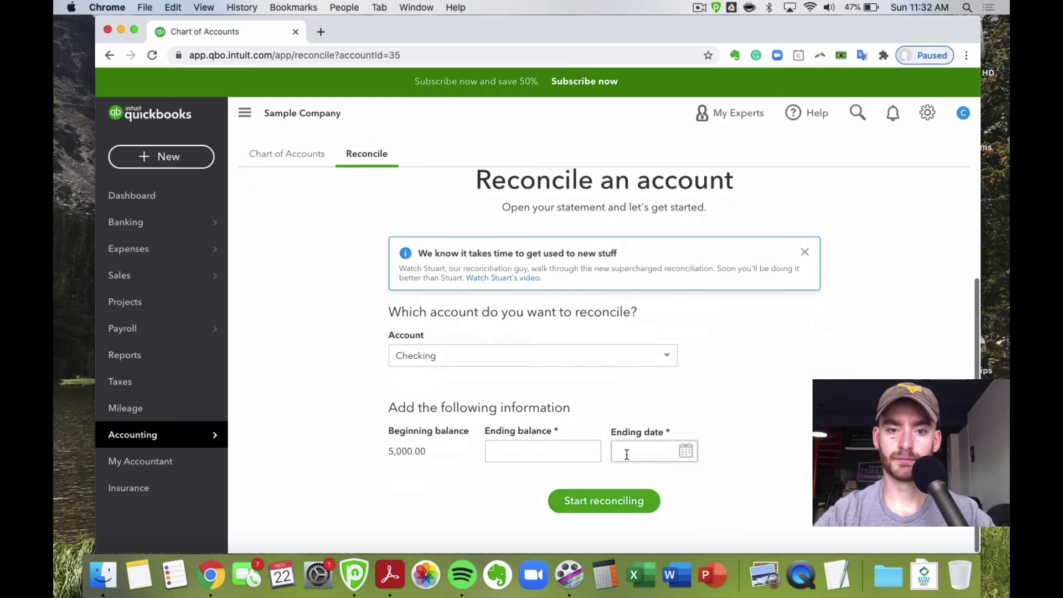
pyautogui.click(500, 443)
pyautogui.write('1')
pyautogui.press('Tab')
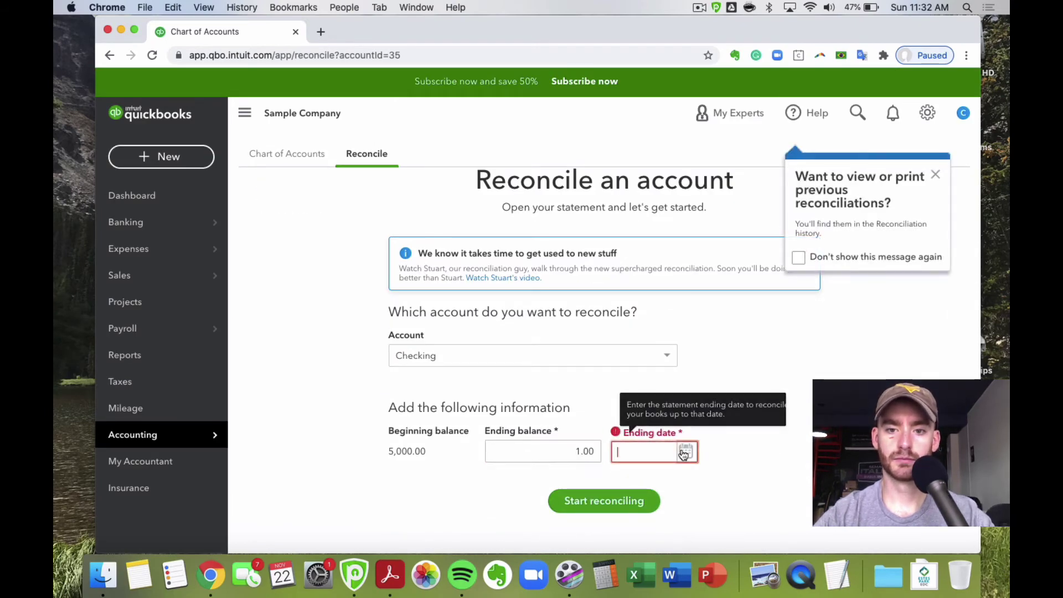
pyautogui.click(685, 452)
pyautogui.click(701, 372)
pyautogui.click(604, 500)
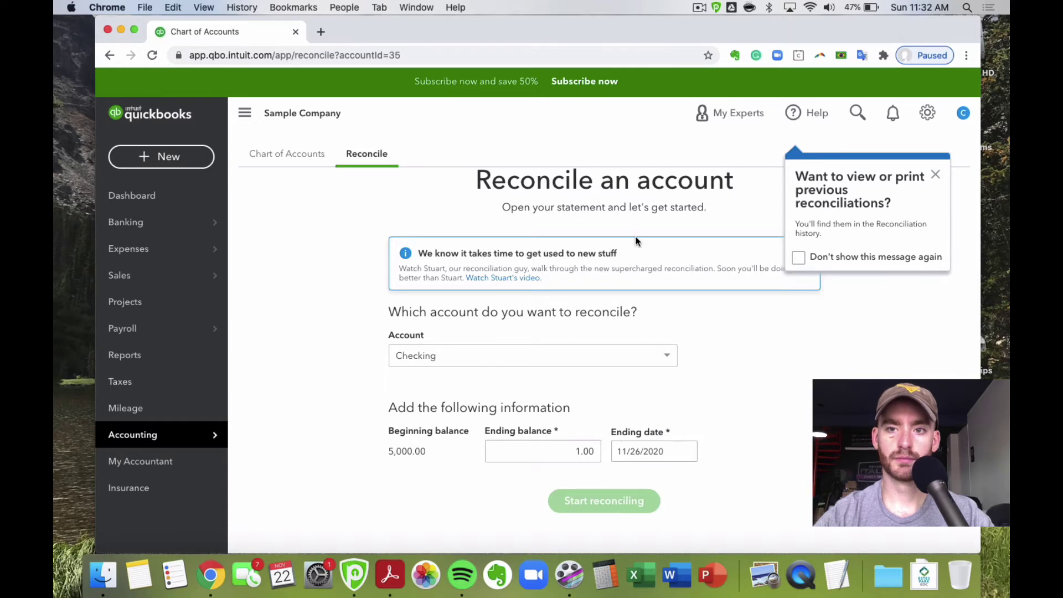
pyautogui.click(936, 176)
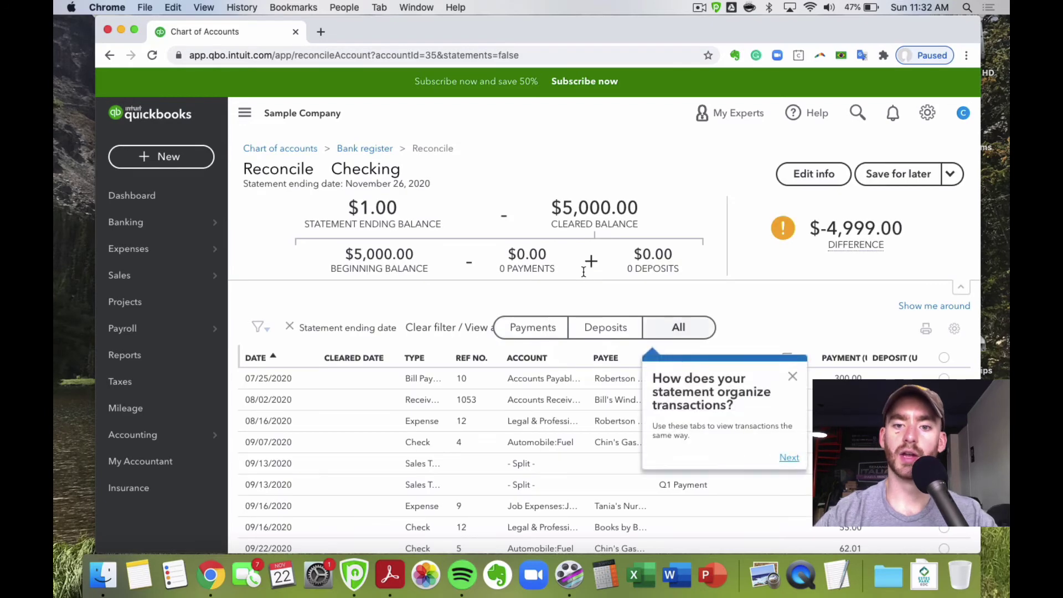
# - Dismiss the reconciliation tips about organizing transactions, getting more review space and seeing more transactions
pyautogui.click(793, 380)
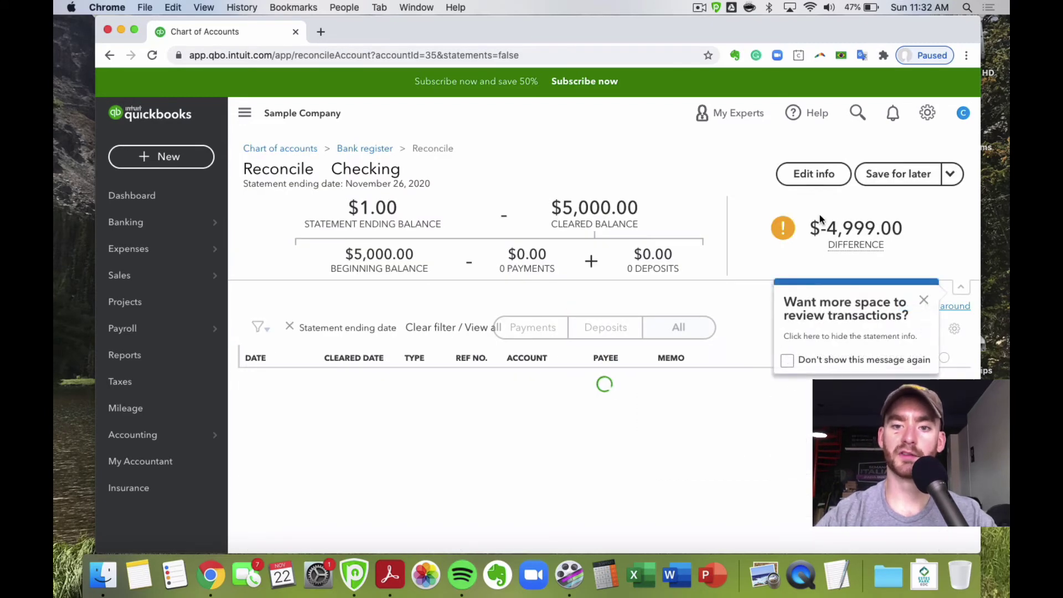
pyautogui.click(923, 300)
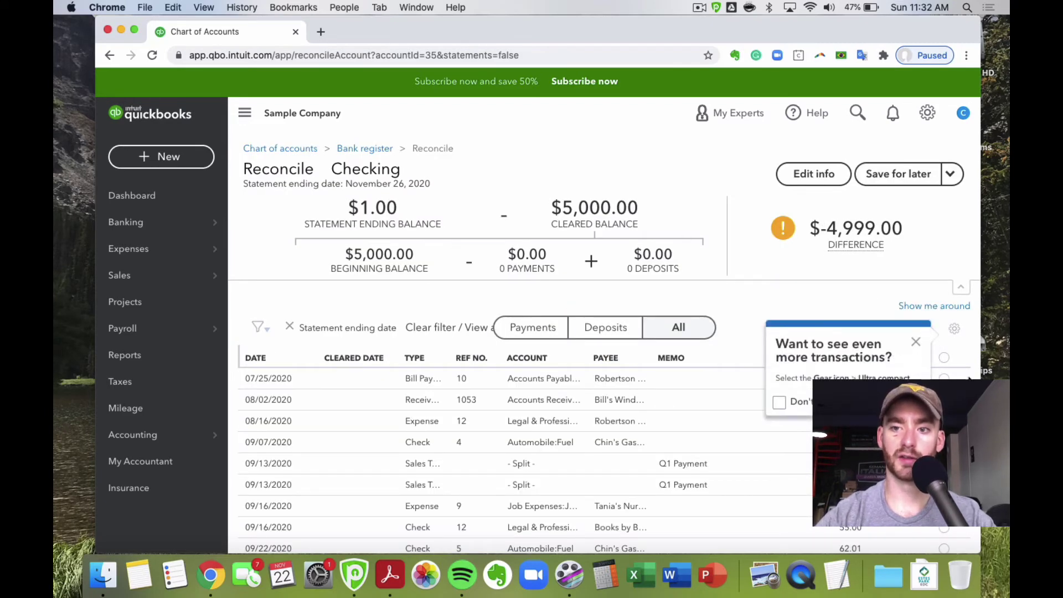
pyautogui.click(916, 343)
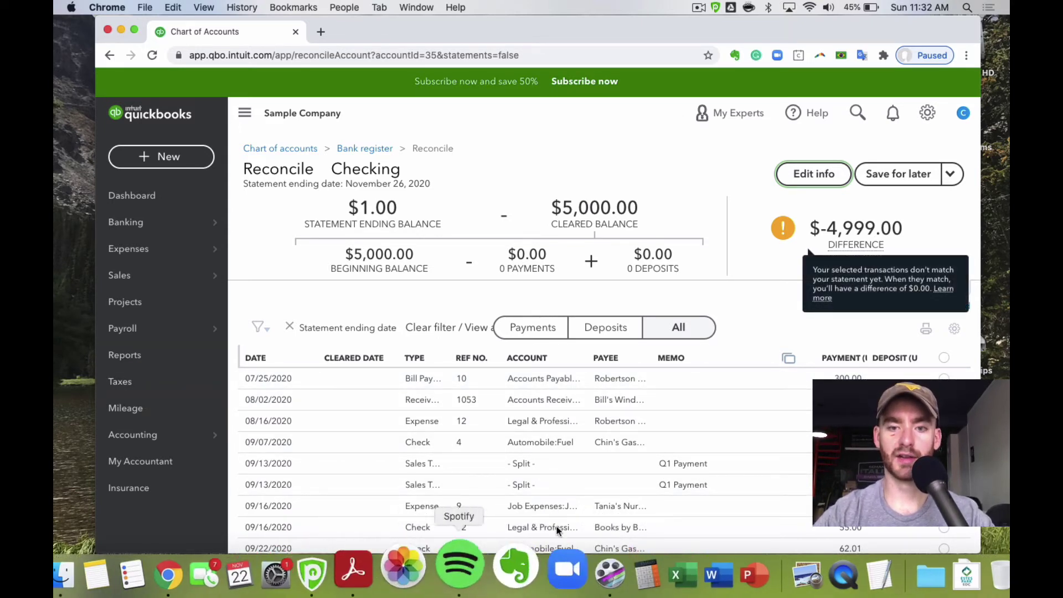
# - Bring up Acrobat Reader, return to the browser, shift its window aside and look over the Checking reconciliation
pyautogui.click(388, 573)
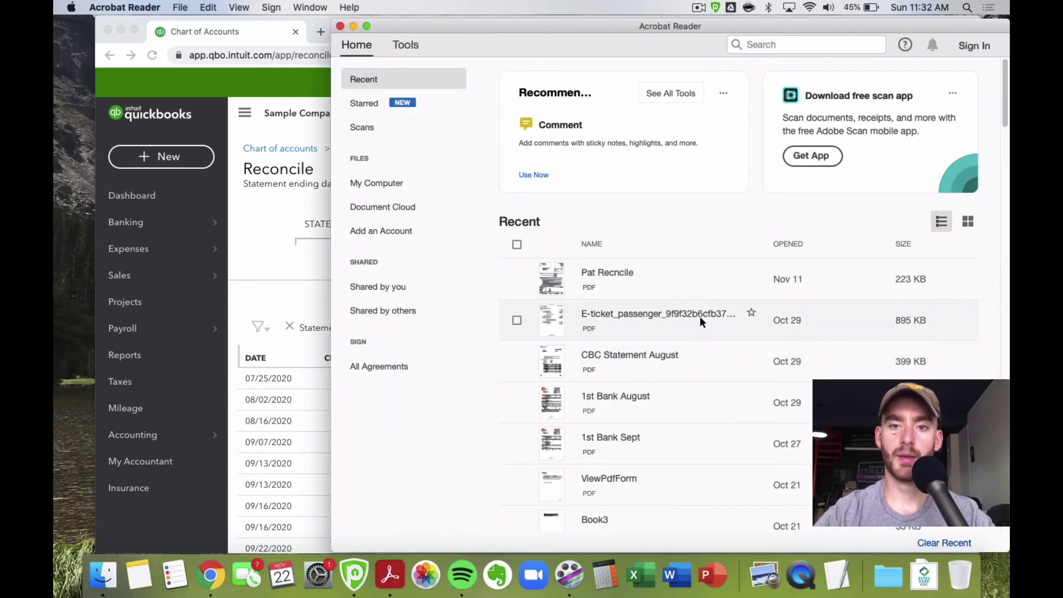
pyautogui.click(205, 499)
pyautogui.moveTo(480, 41); pyautogui.dragTo(412, 42)
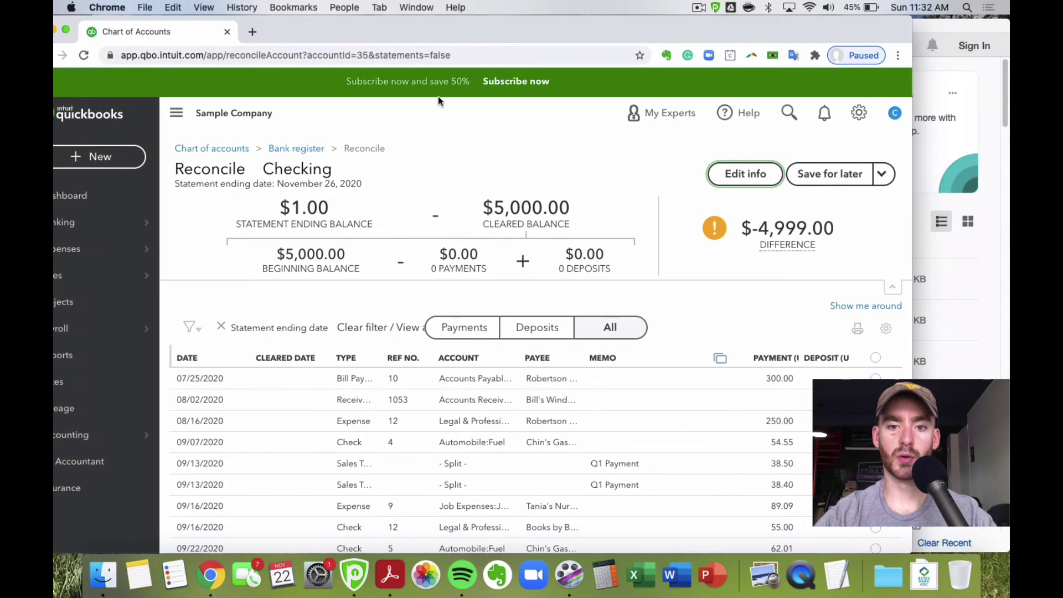
pyautogui.scroll(-10, 548, 490)
pyautogui.scroll(10, 548, 489)
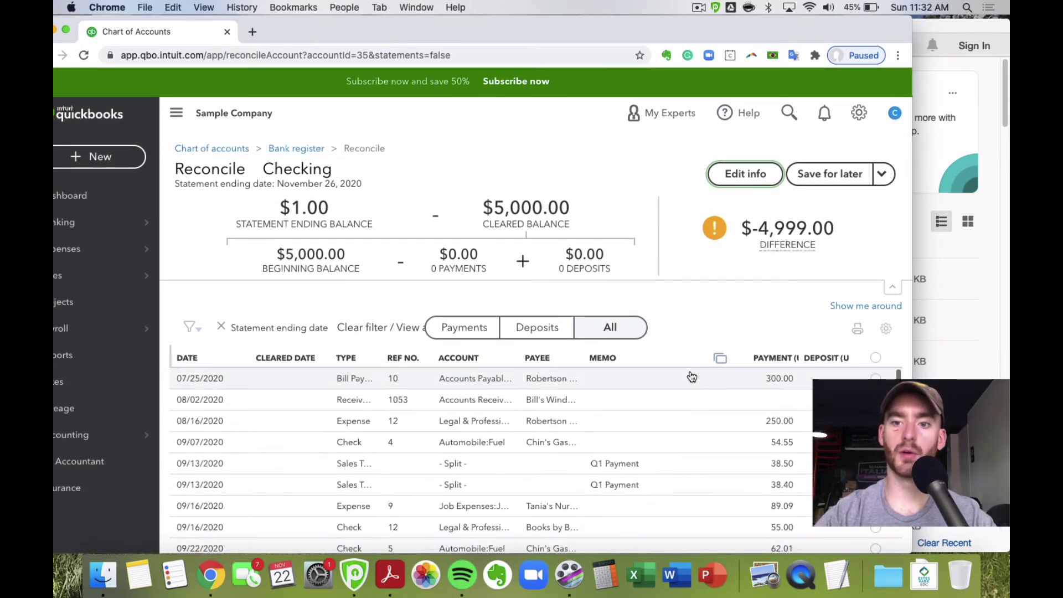
# - Close the Acrobat Reader window and move the browser window back fully into view
pyautogui.click(984, 264)
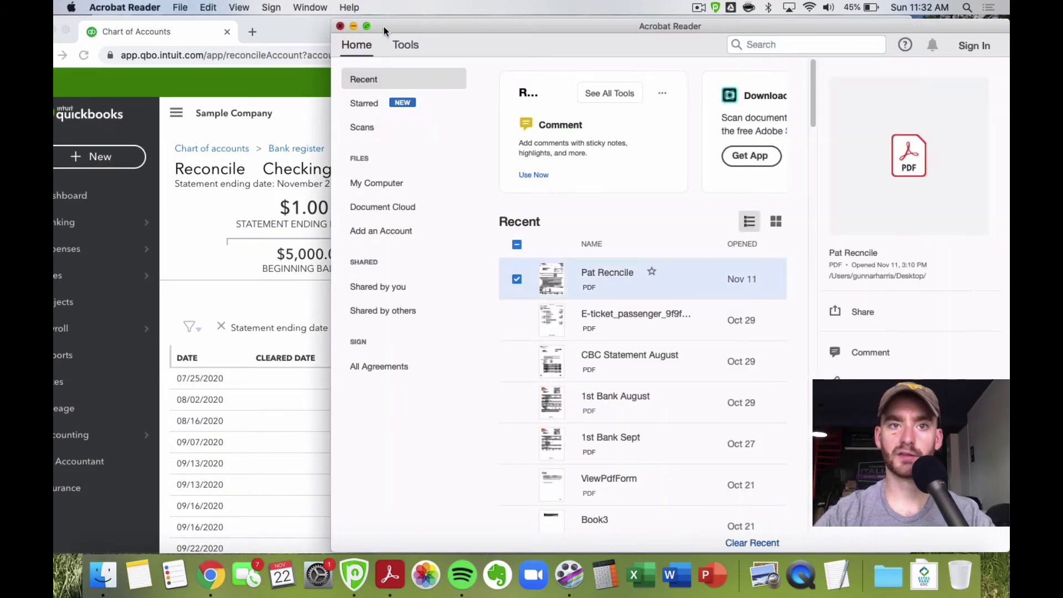
pyautogui.click(339, 25)
pyautogui.moveTo(415, 35); pyautogui.dragTo(429, 35)
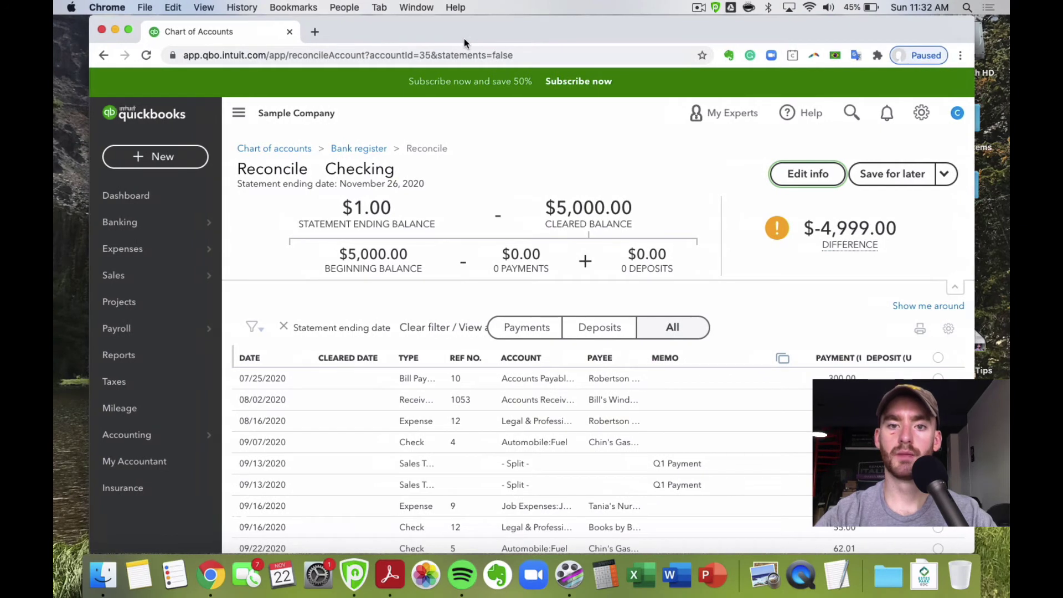
# - Hide the navigation menu and collapse the statement summary above the reconciliation transactions
pyautogui.click(238, 115)
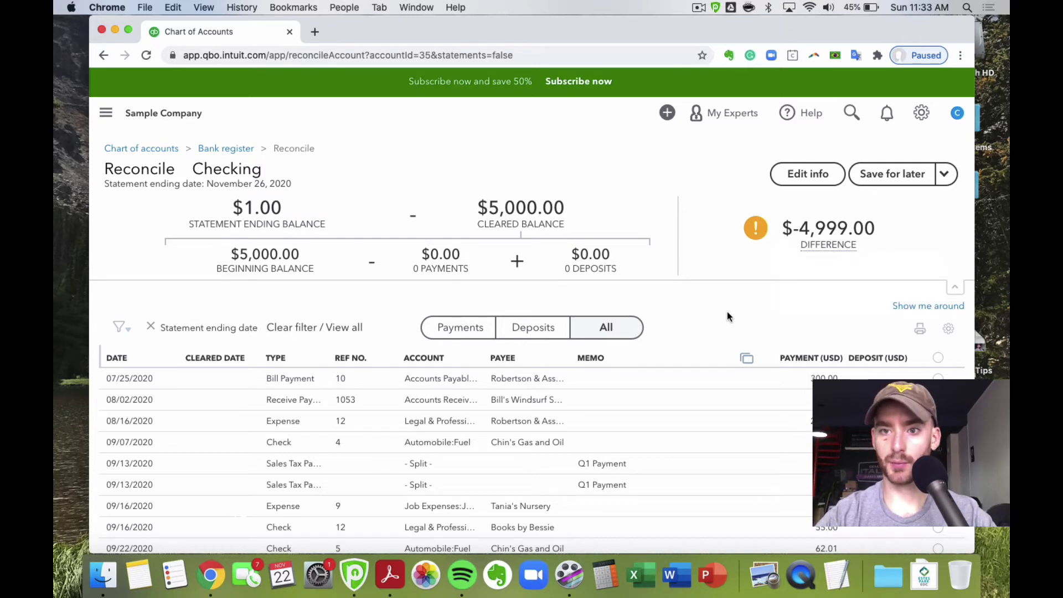
pyautogui.click(957, 289)
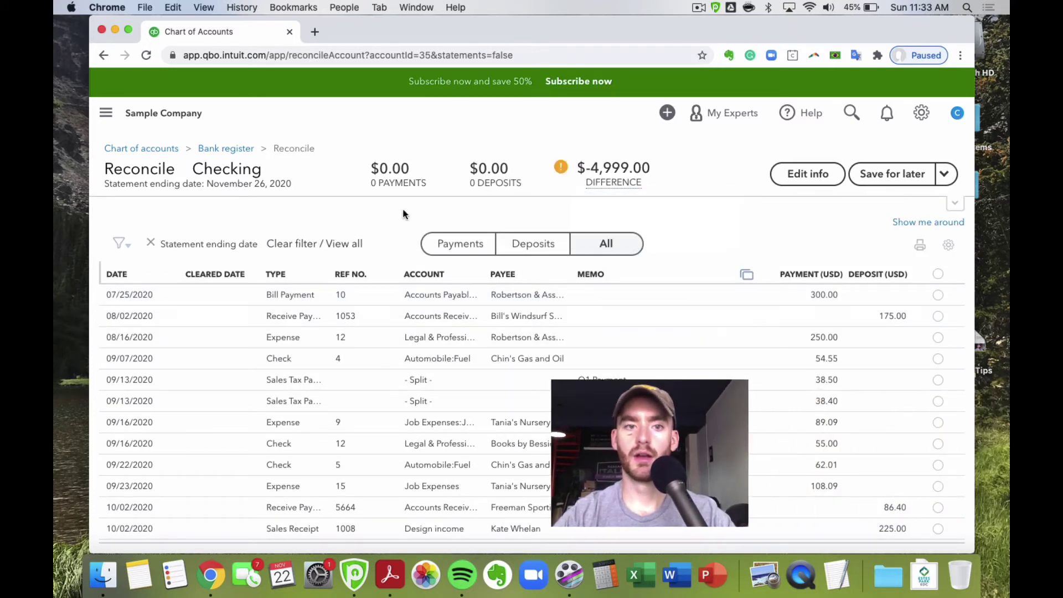
# - Preview the Ultra compact display density for the reconciliation list, set the density to Regular and close the column settings
pyautogui.click(948, 244)
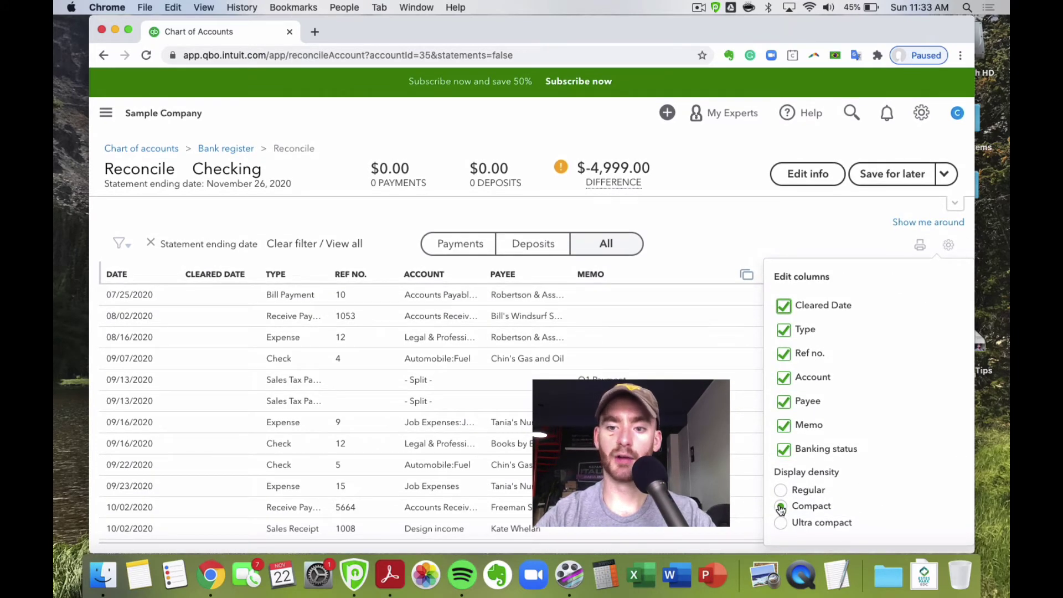
pyautogui.click(781, 523)
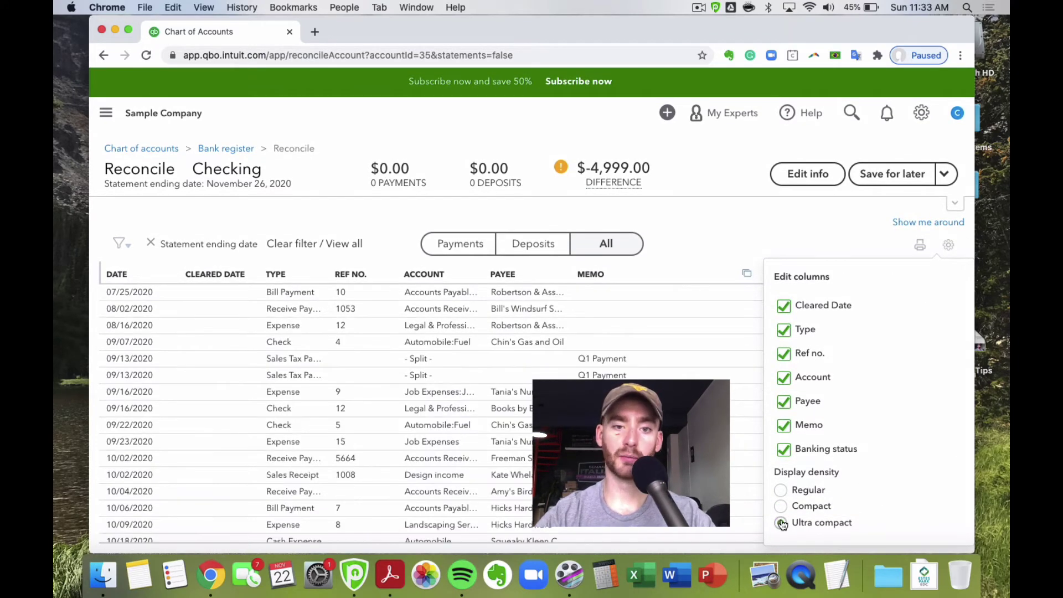
pyautogui.click(782, 491)
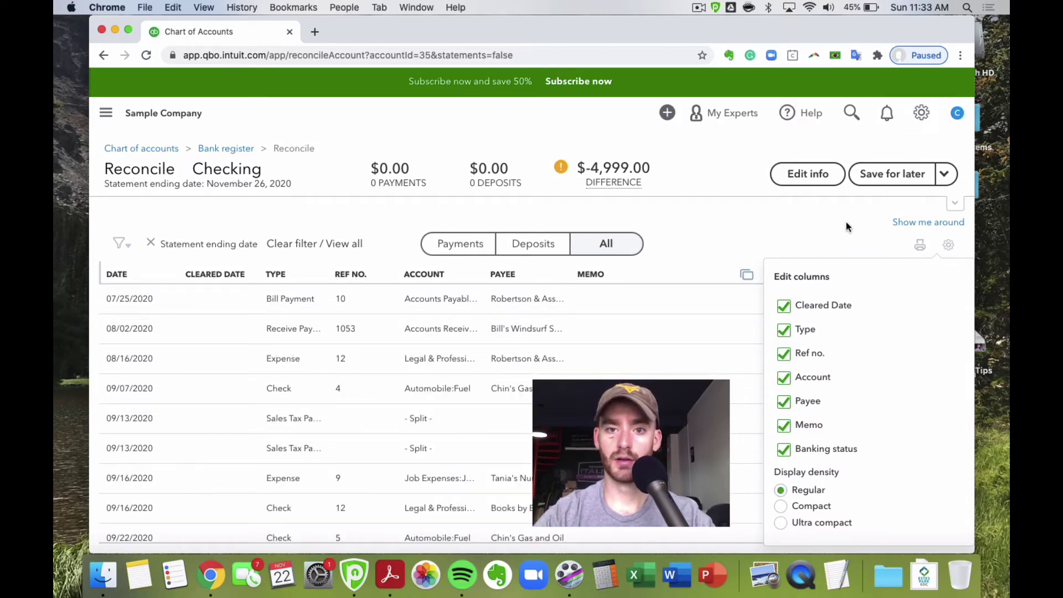
pyautogui.click(948, 245)
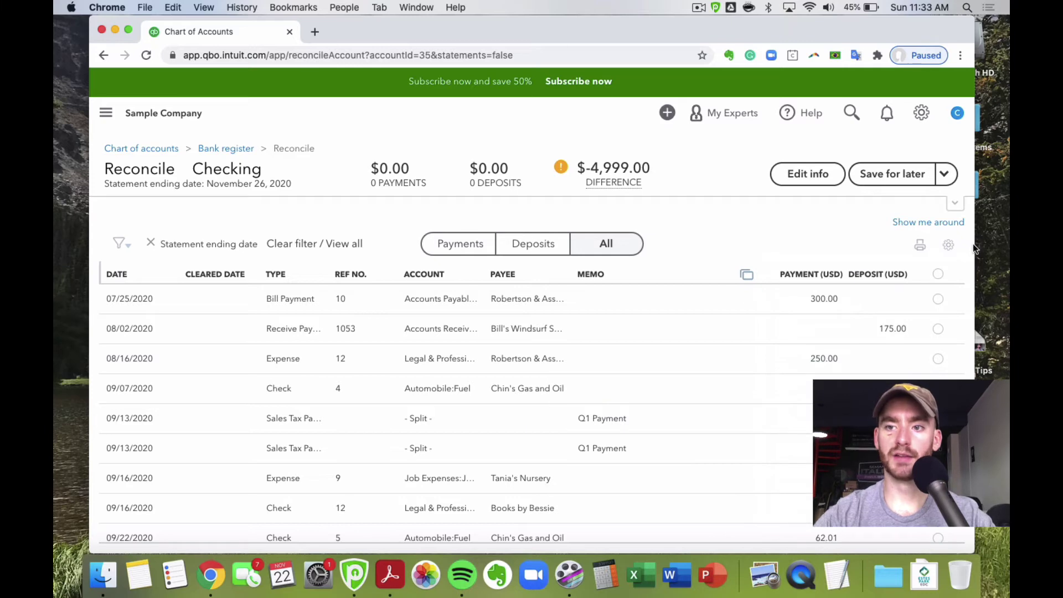
# - Widen the browser window slightly and look through the Checking transactions available to reconcile
pyautogui.moveTo(979, 242); pyautogui.dragTo(985, 242)
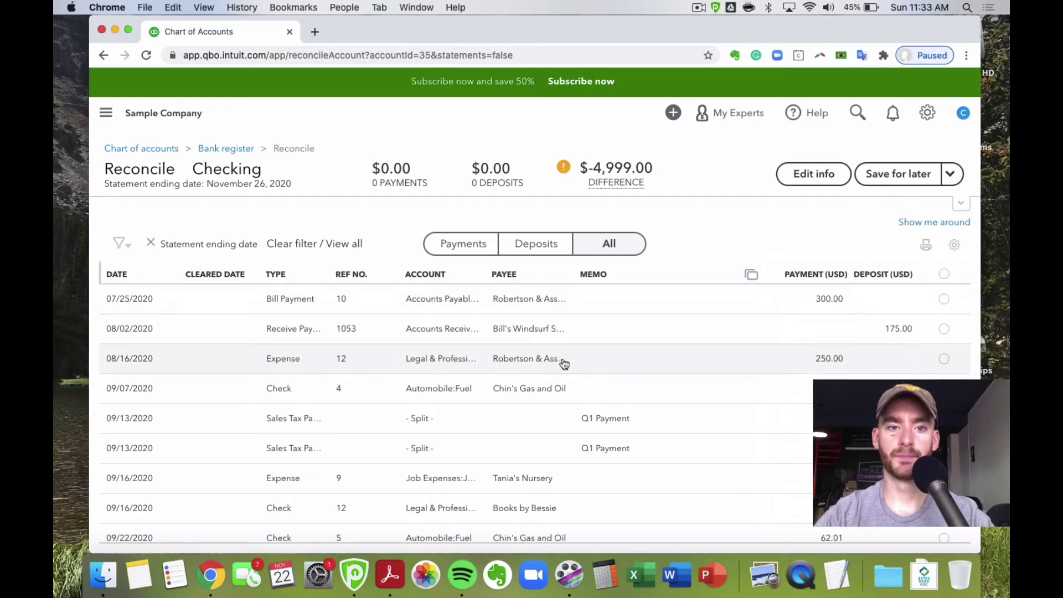
pyautogui.scroll(-5, 563, 360)
pyautogui.scroll(-1, 531, 364)
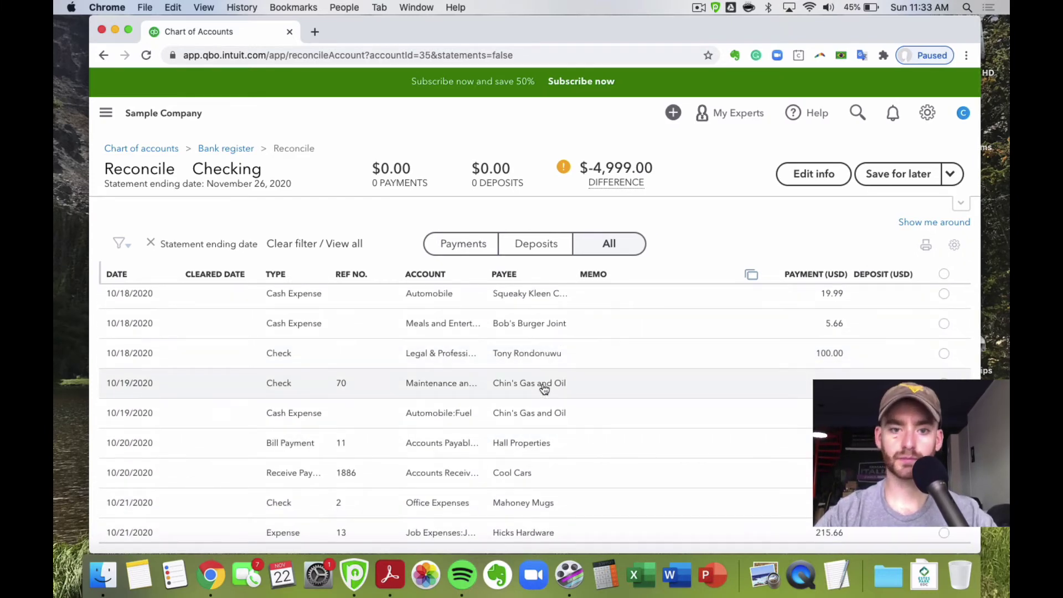
pyautogui.scroll(-2, 545, 388)
pyautogui.scroll(10, 543, 387)
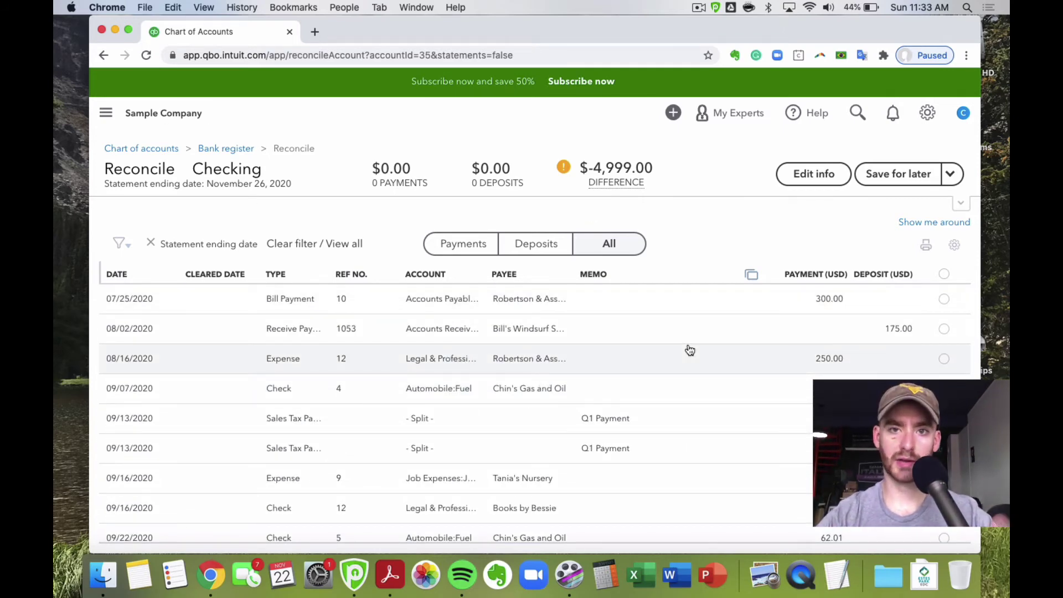
# - Show the navigation menu, go to the Reports page and hide the menu again
pyautogui.click(106, 117)
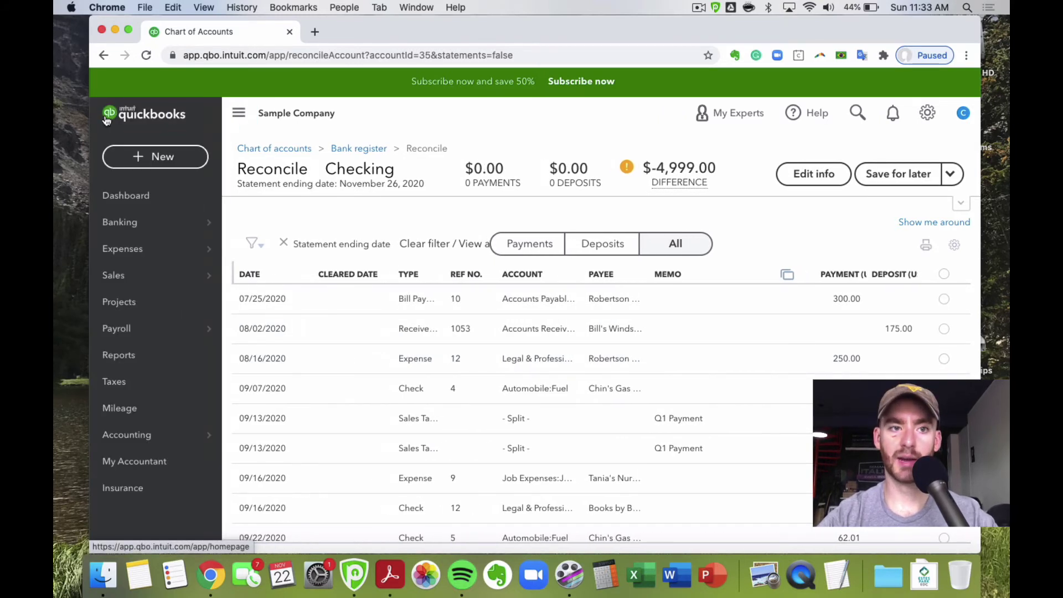
pyautogui.click(165, 360)
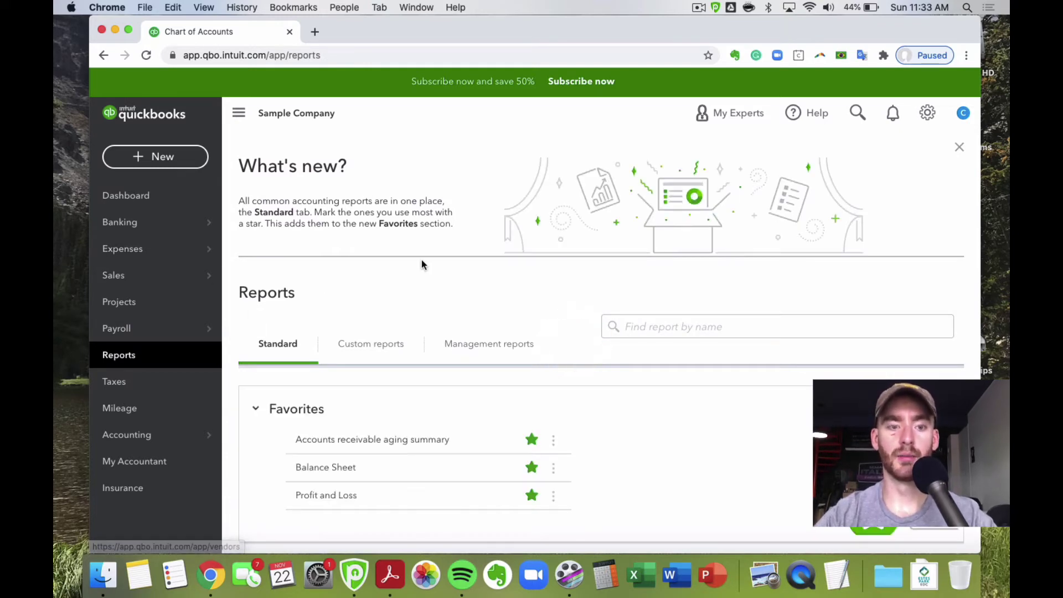
pyautogui.scroll(-1, 422, 261)
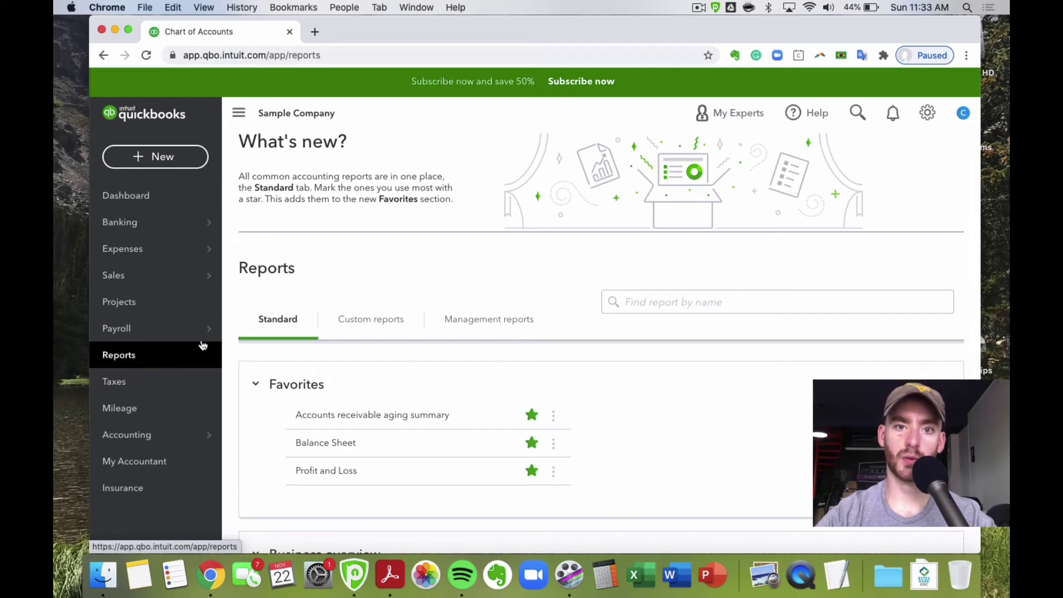
pyautogui.scroll(-2, 392, 303)
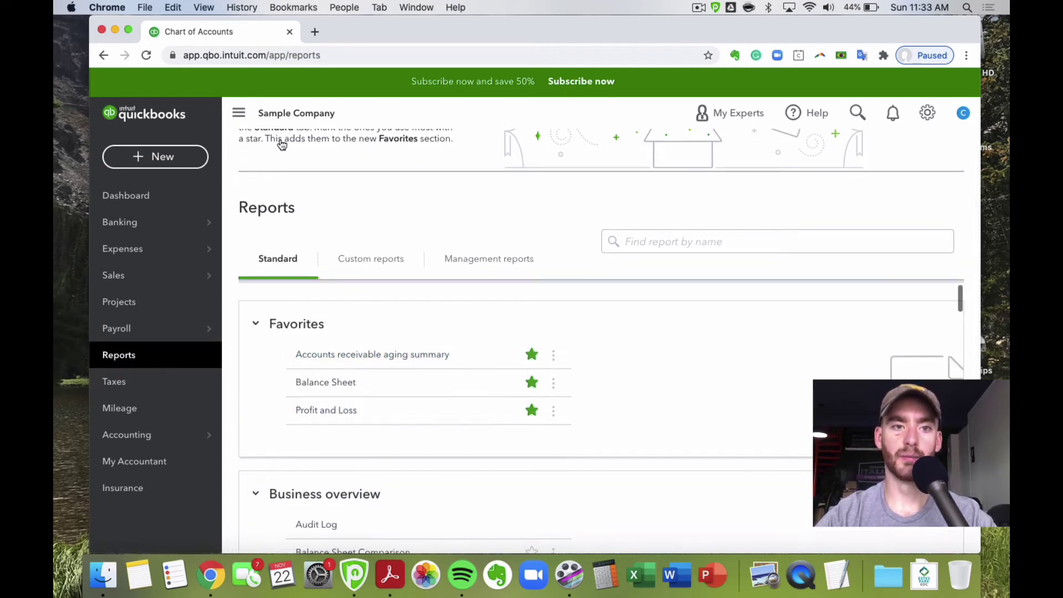
pyautogui.click(238, 114)
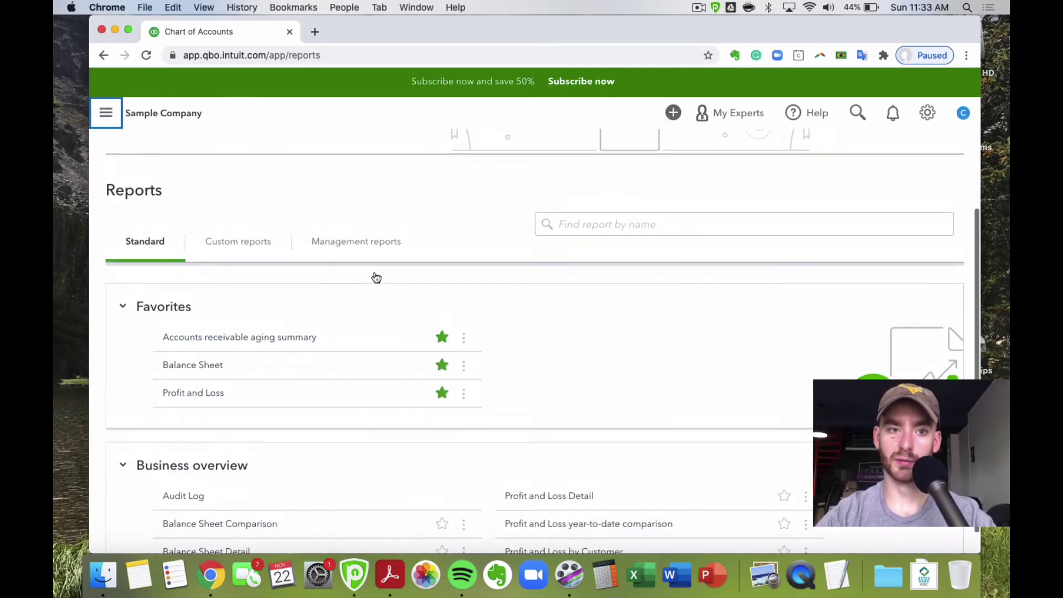
# - Look through the Business overview reports and add Profit and Loss Detail to the favorites
pyautogui.scroll(-2, 627, 232)
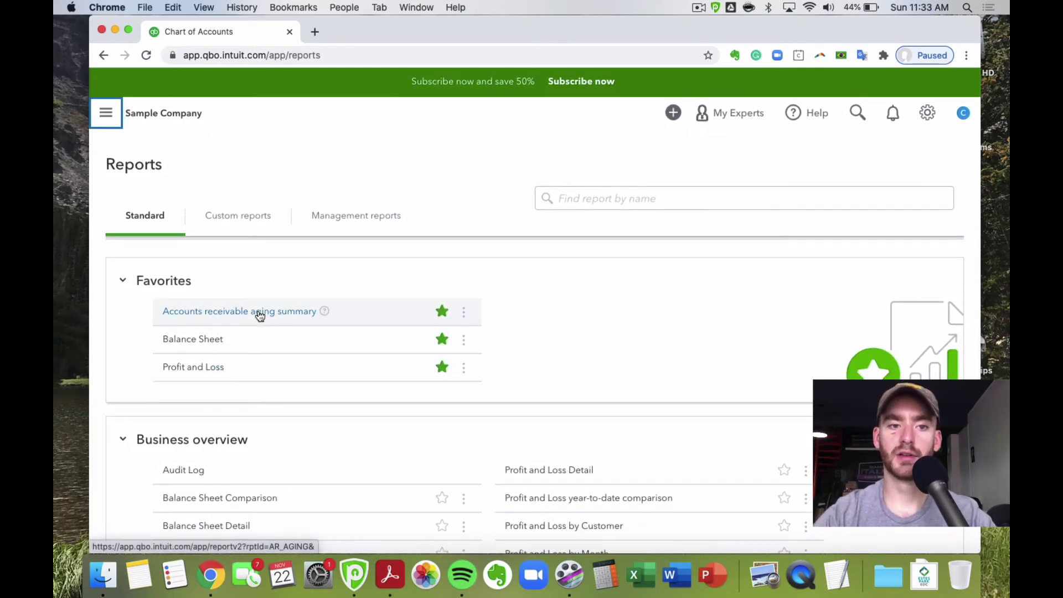
pyautogui.scroll(-5, 408, 351)
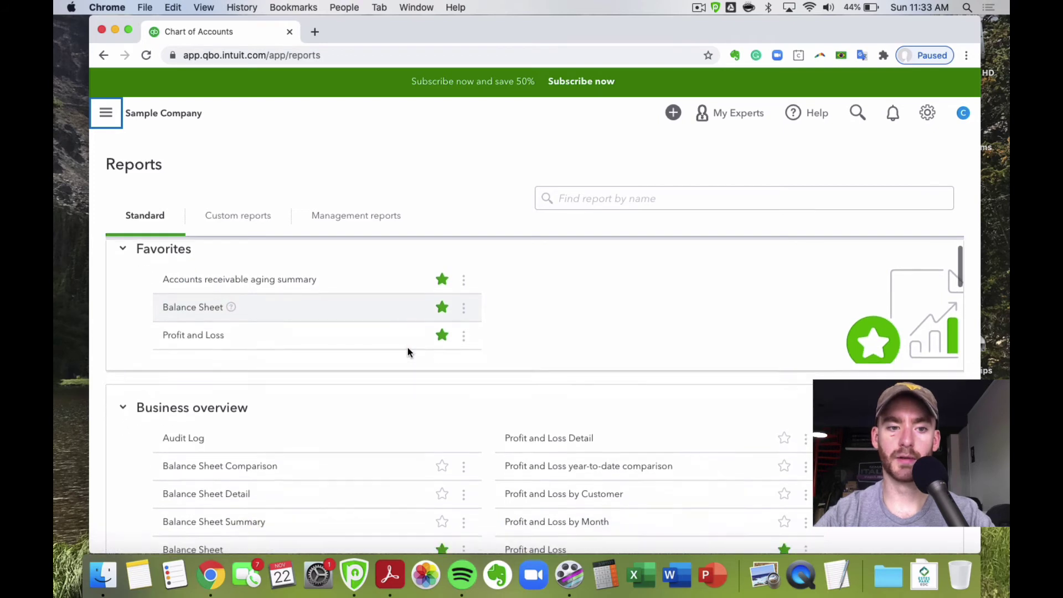
pyautogui.scroll(-2, 407, 352)
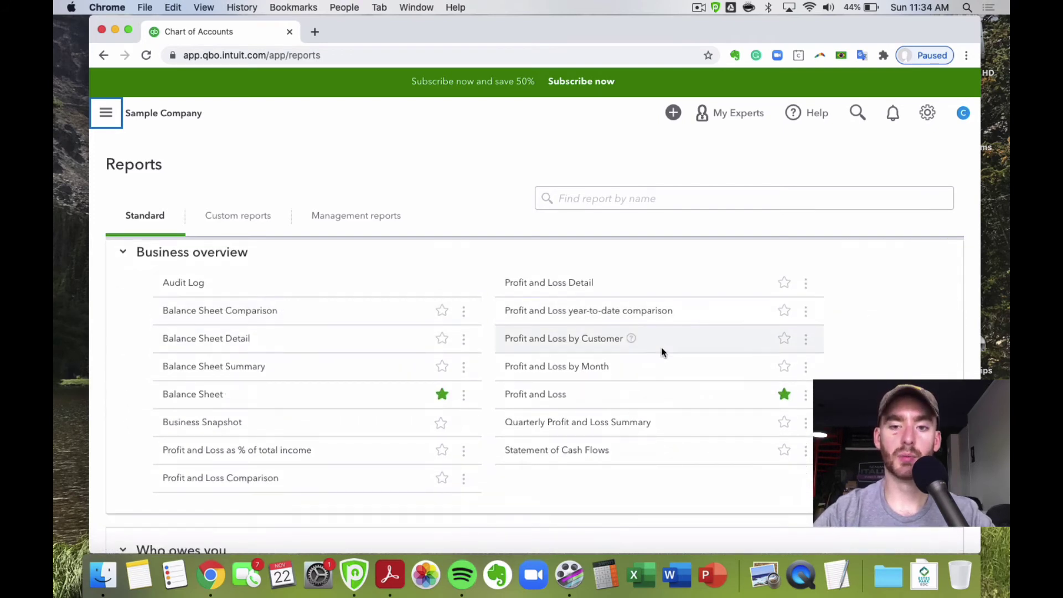
pyautogui.scroll(1, 637, 333)
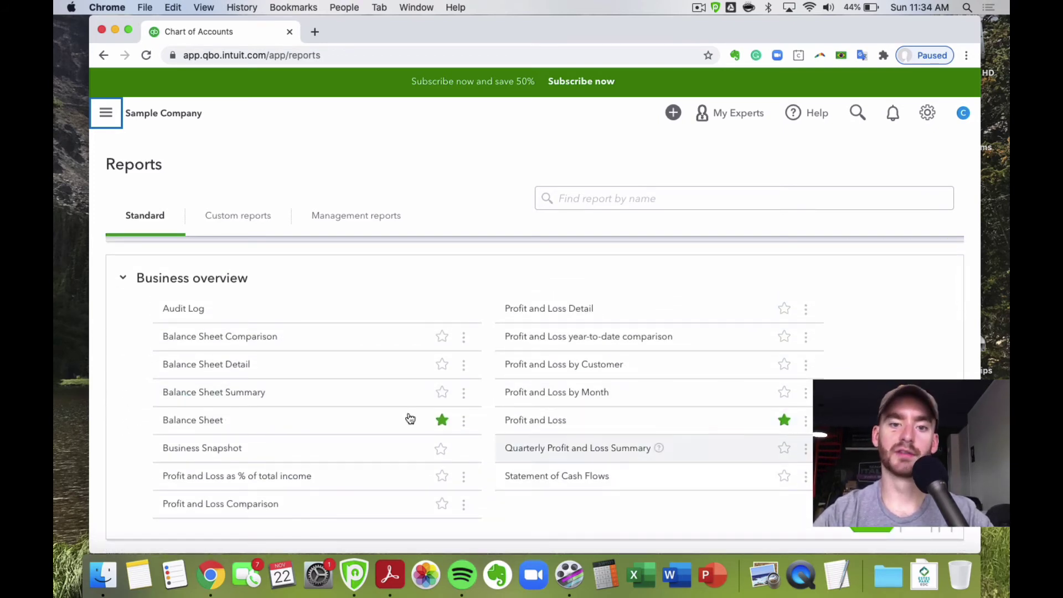
pyautogui.click(441, 367)
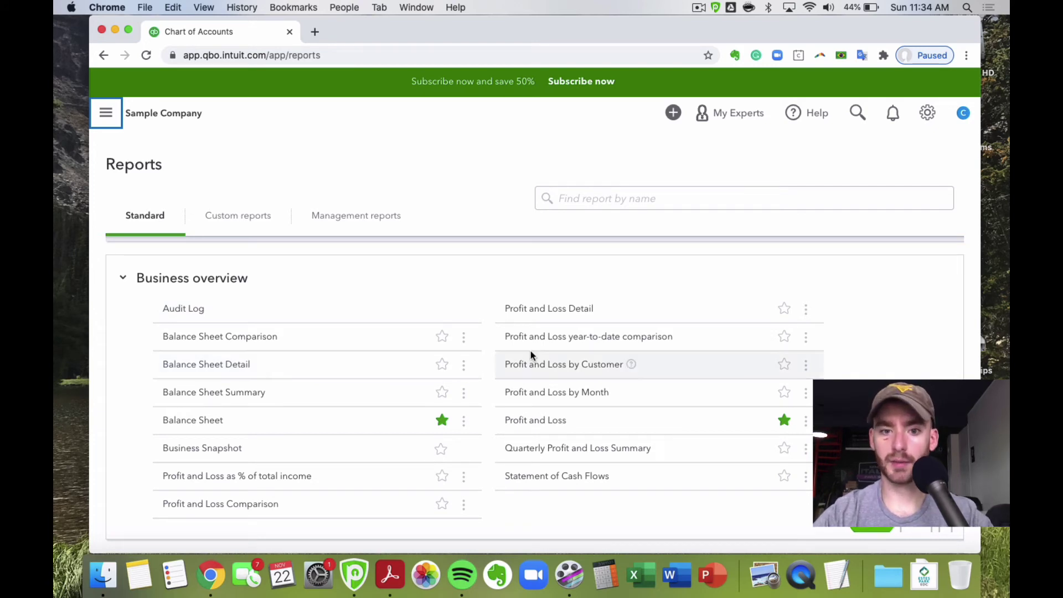
pyautogui.scroll(-1, 530, 354)
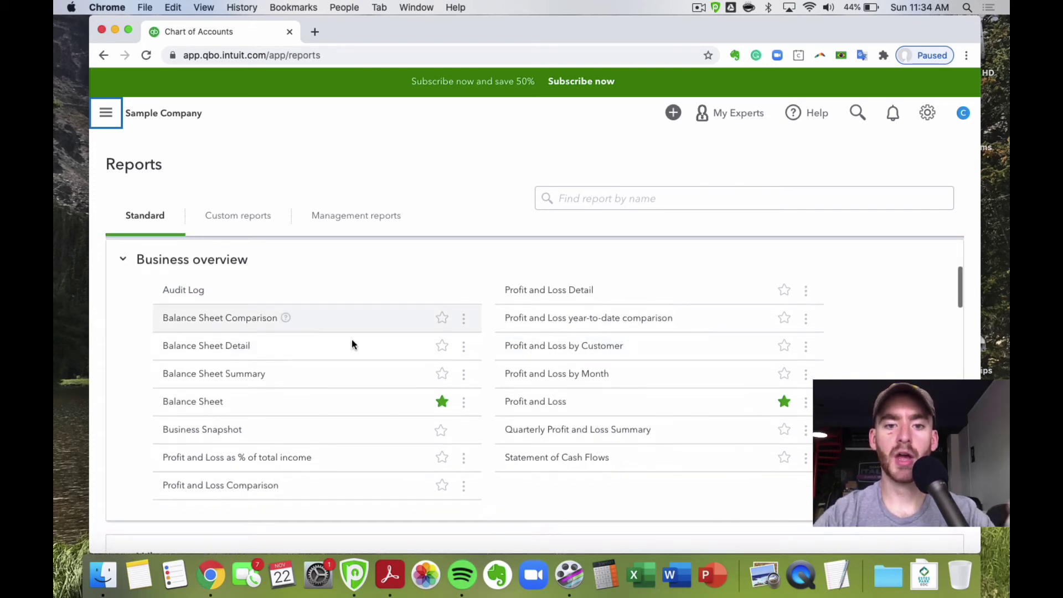
pyautogui.scroll(-1, 351, 344)
pyautogui.scroll(1, 579, 339)
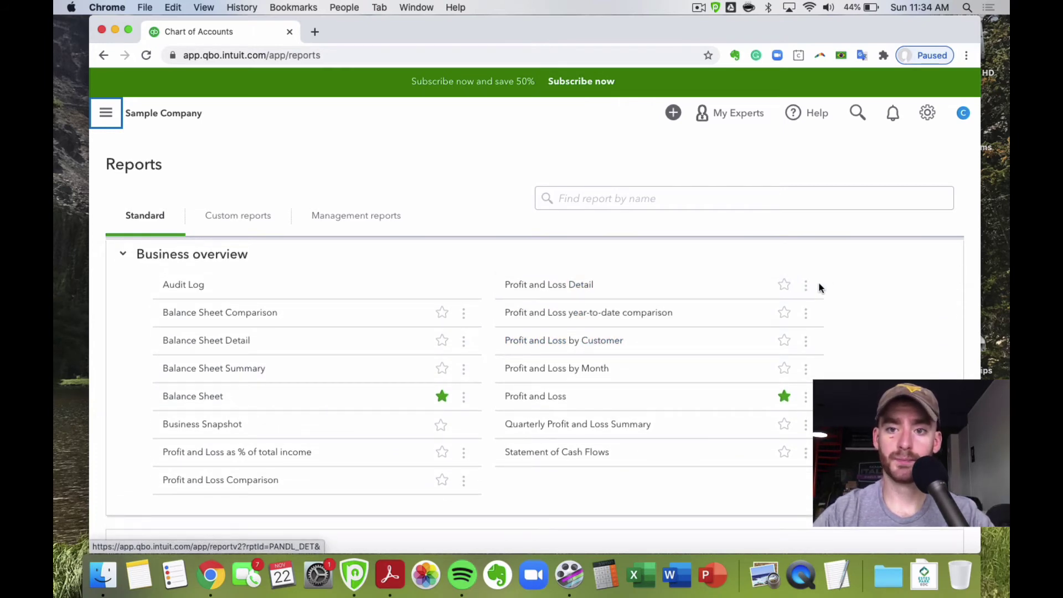
pyautogui.click(784, 285)
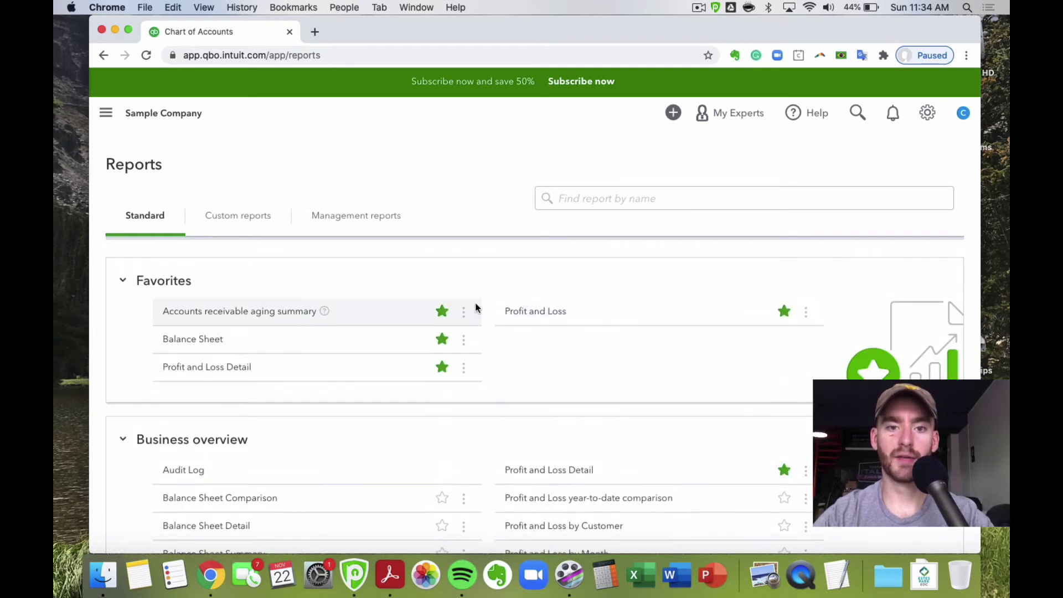
# - Open the Profit and Loss Detail report from Favorites and run it for the Last Month period
pyautogui.scroll(-1, 413, 423)
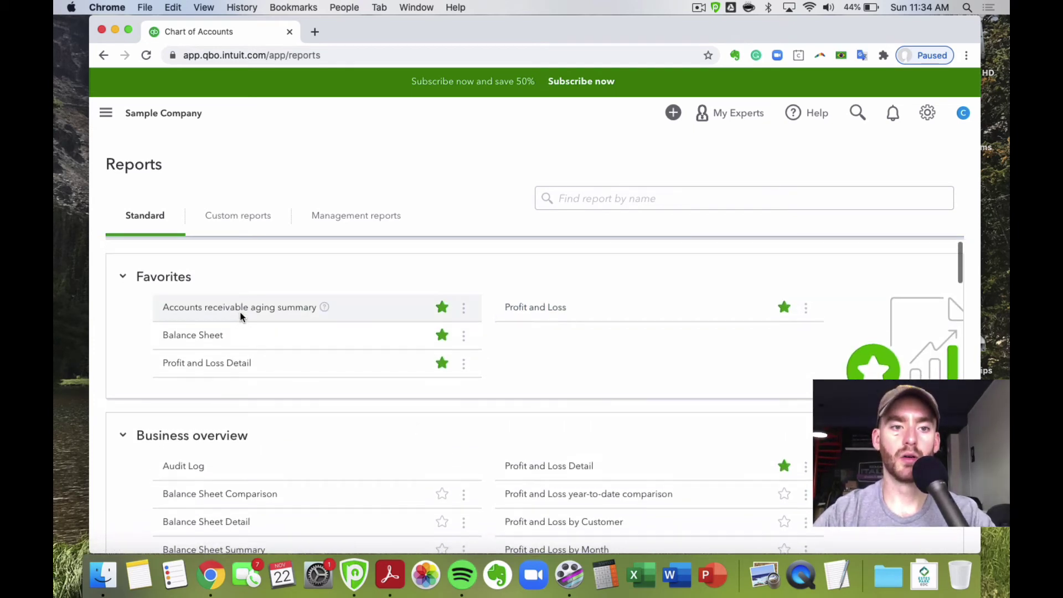
pyautogui.click(233, 368)
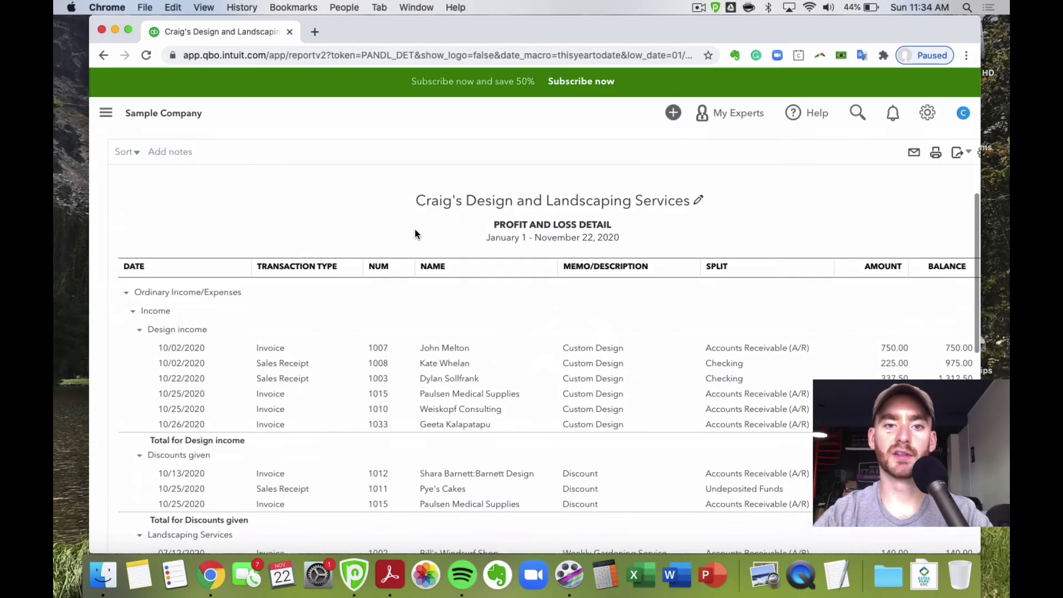
pyautogui.click(198, 217)
pyautogui.scroll(-2, 194, 366)
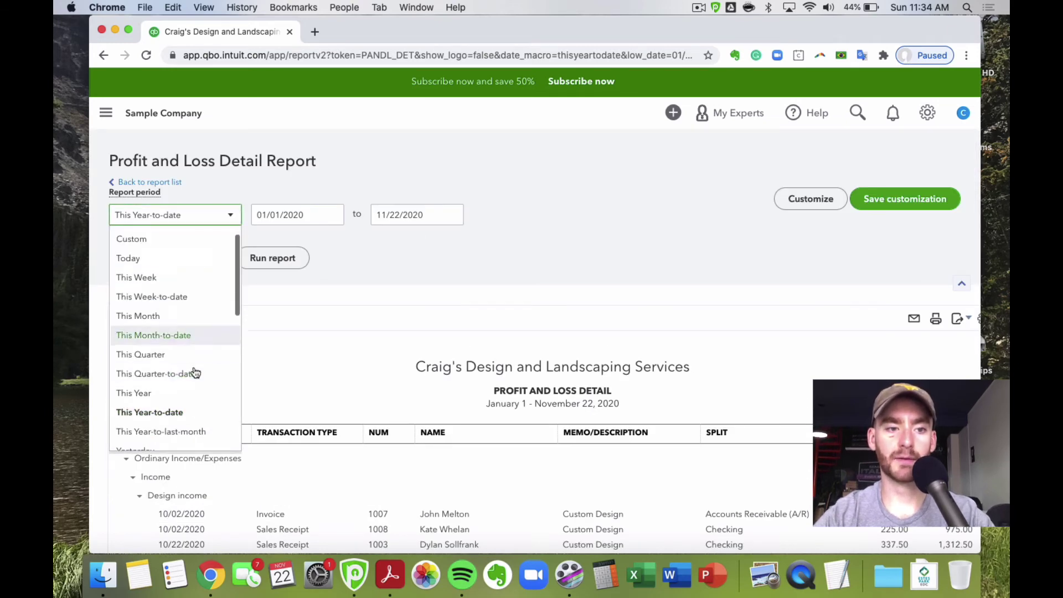
pyautogui.scroll(-3, 220, 470)
pyautogui.scroll(-5, 209, 403)
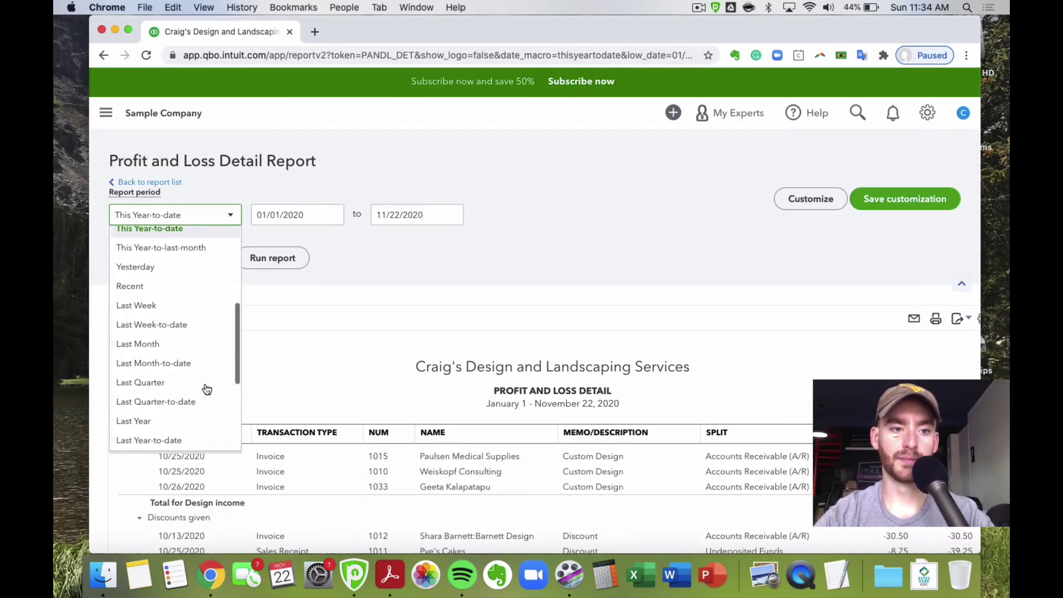
pyautogui.click(183, 343)
pyautogui.click(279, 258)
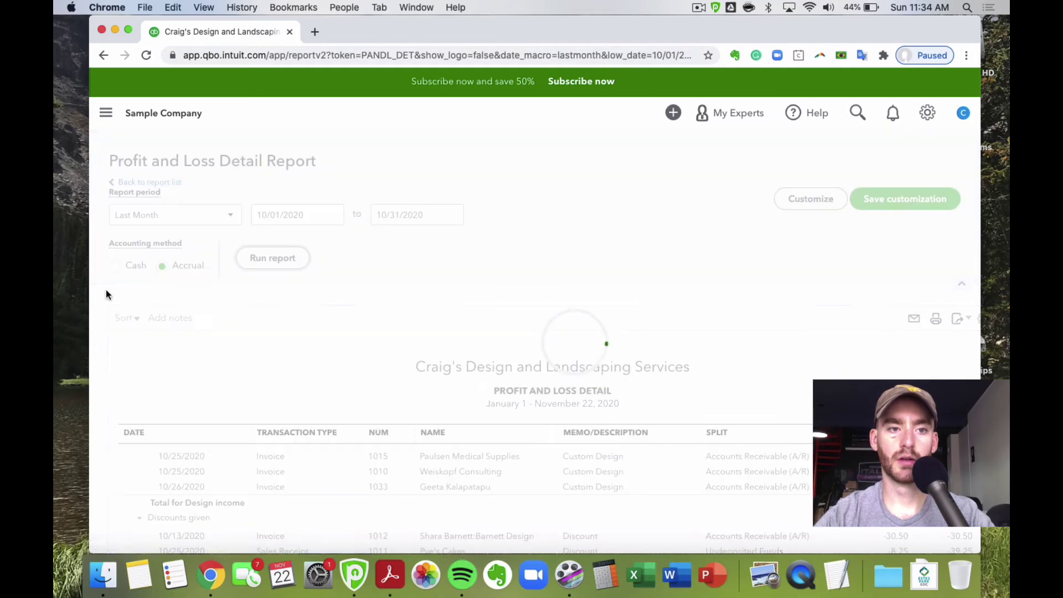
# - Switch the Profit and Loss Detail report to the Cash accounting method and run it again
pyautogui.click(116, 267)
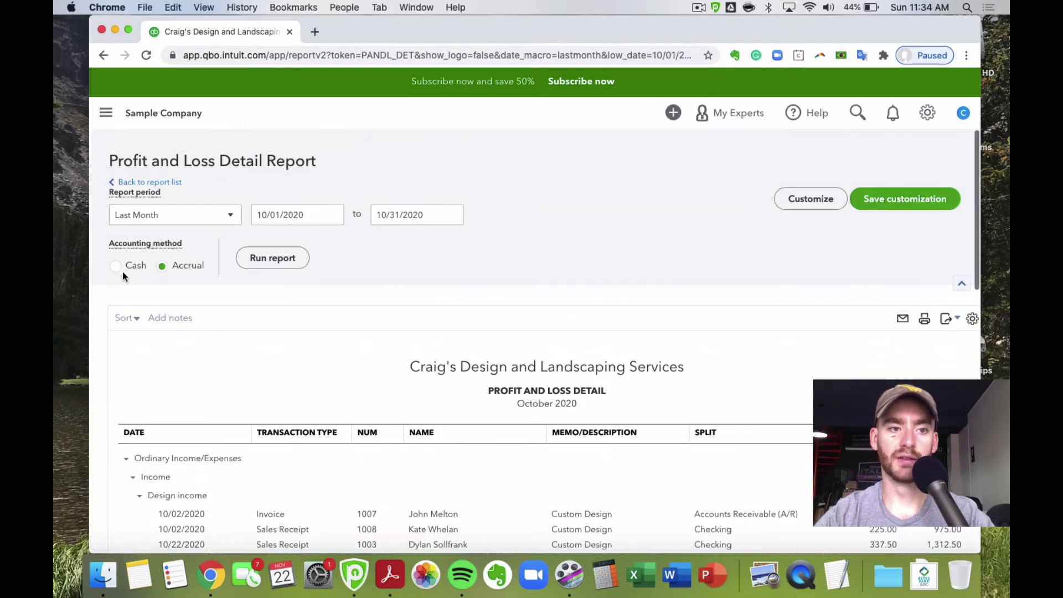
pyautogui.click(297, 259)
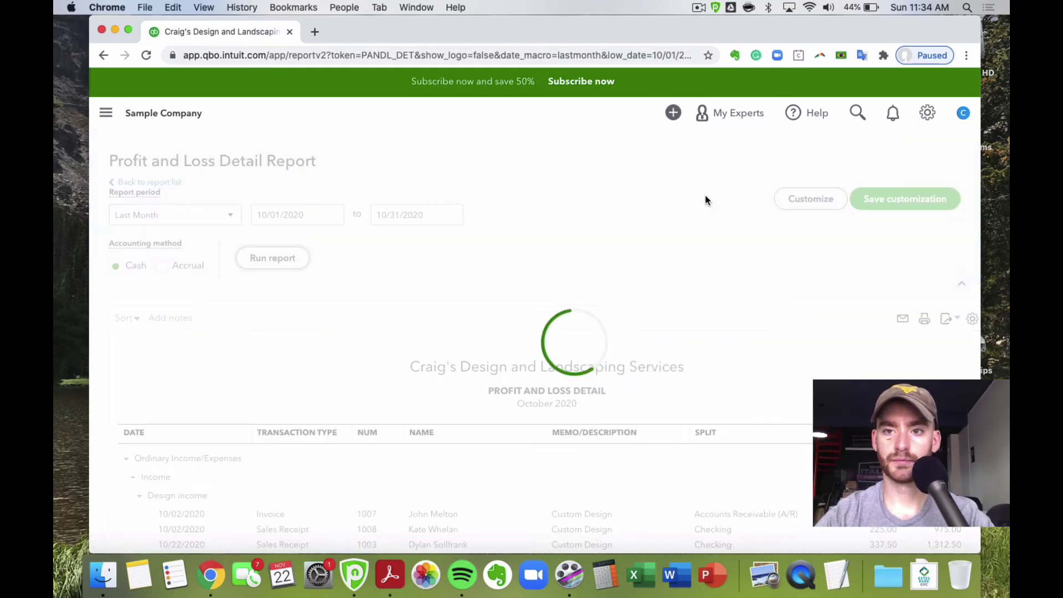
pyautogui.scroll(-3, 758, 196)
pyautogui.scroll(3, 757, 195)
# - Review the report's customization options, close them without changes and look over the October 2020 report
pyautogui.click(813, 199)
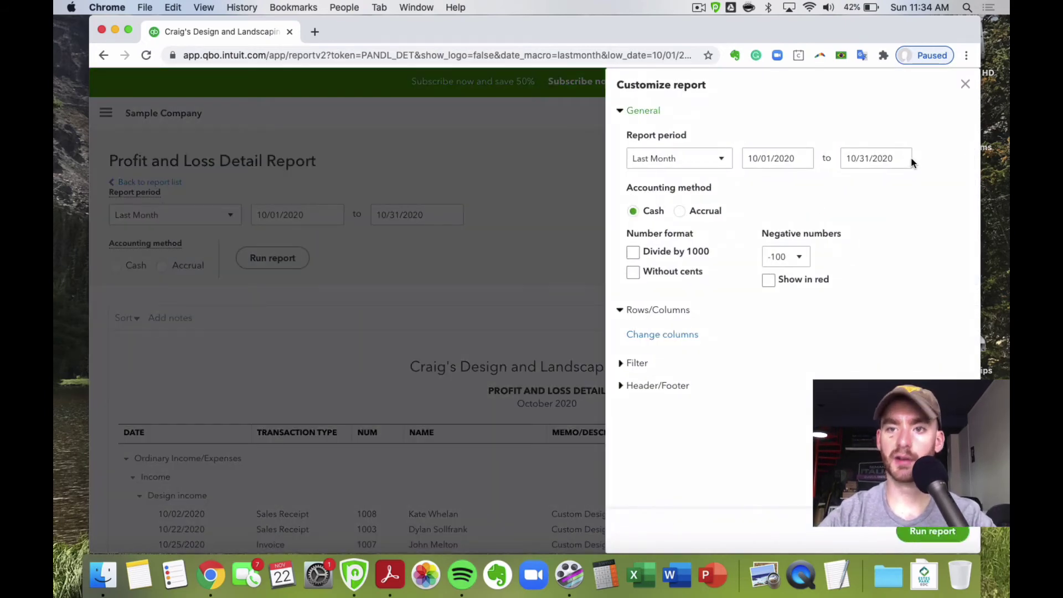
pyautogui.click(966, 83)
pyautogui.scroll(-3, 685, 199)
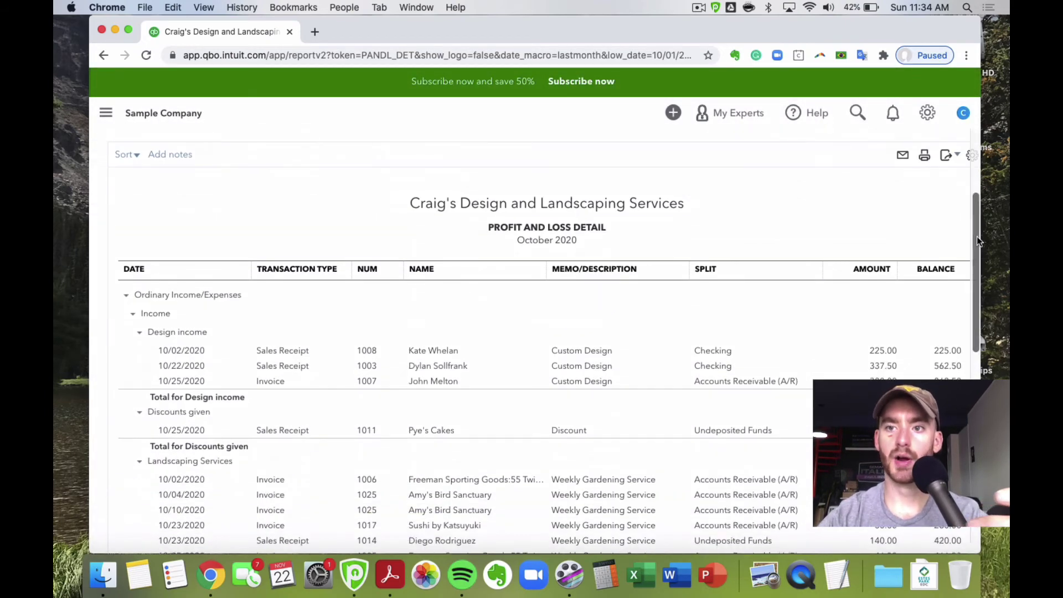
pyautogui.scroll(3, 833, 350)
# - Save the report customization as Profit and Loss Detail and open the list of custom reports
pyautogui.click(910, 200)
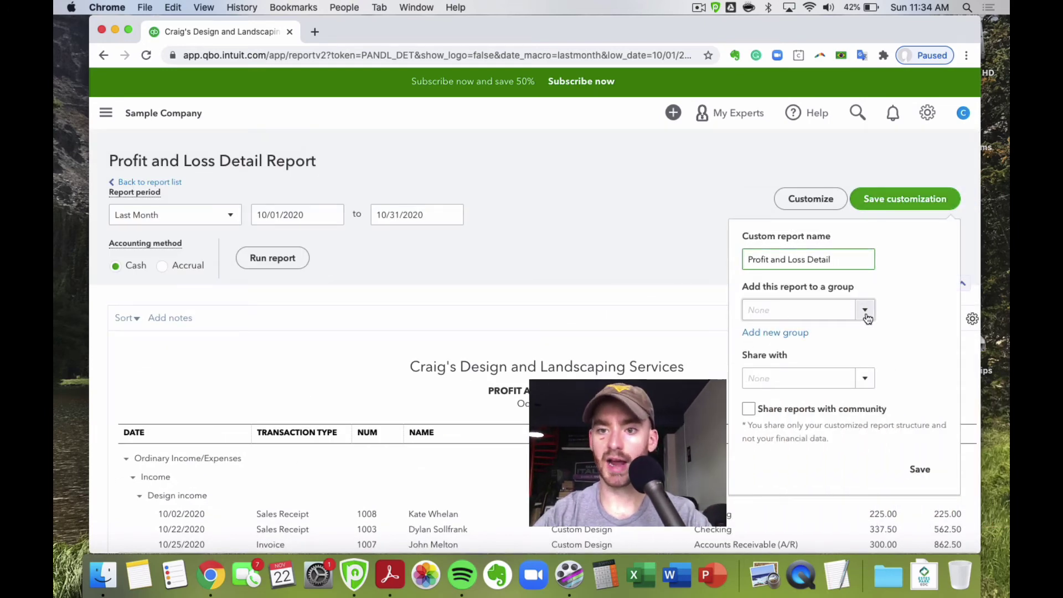
pyautogui.click(920, 468)
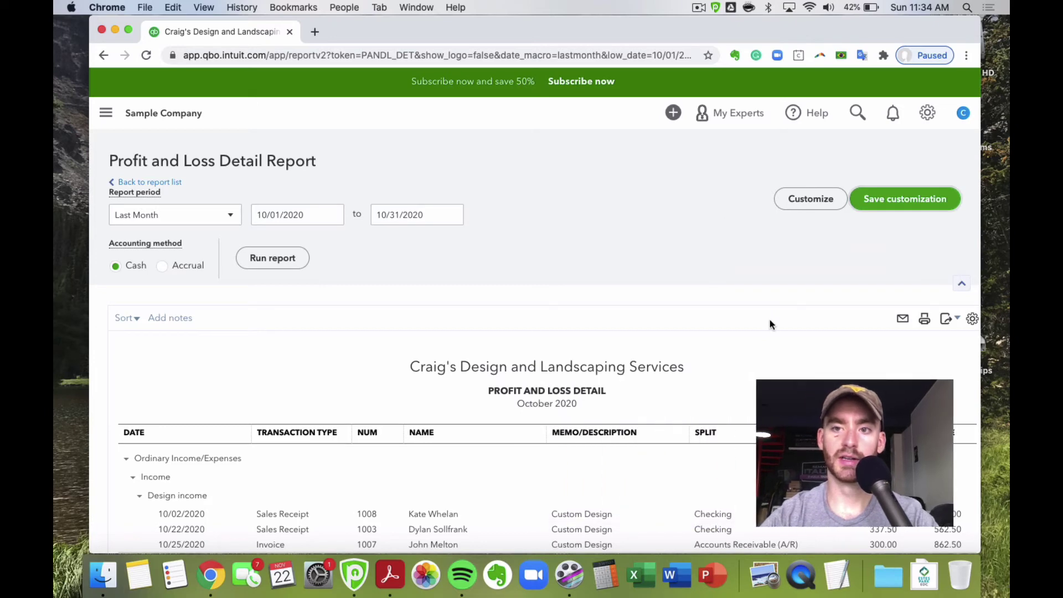
pyautogui.click(106, 112)
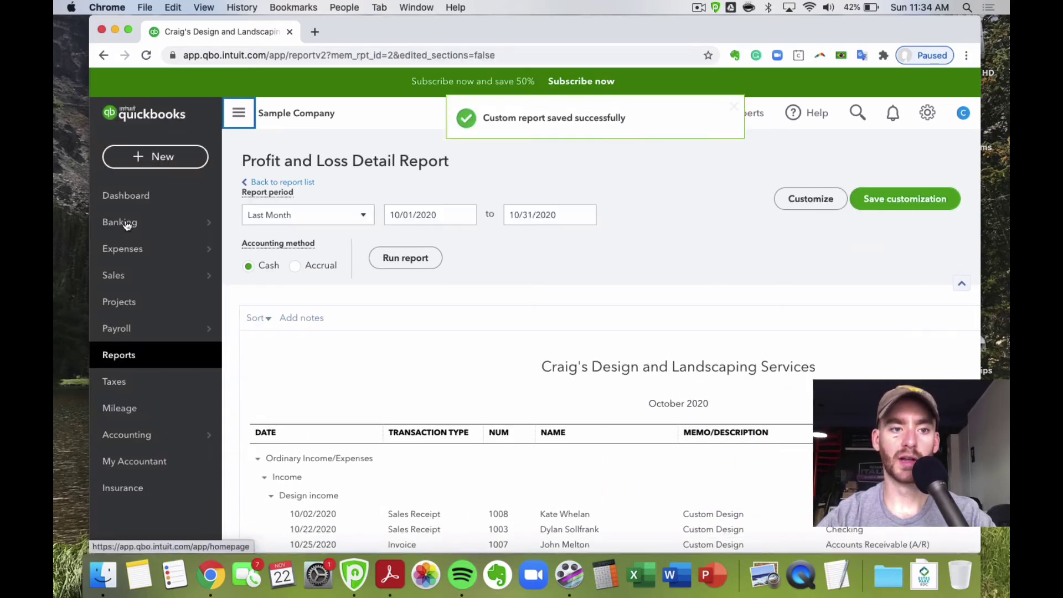
pyautogui.click(148, 357)
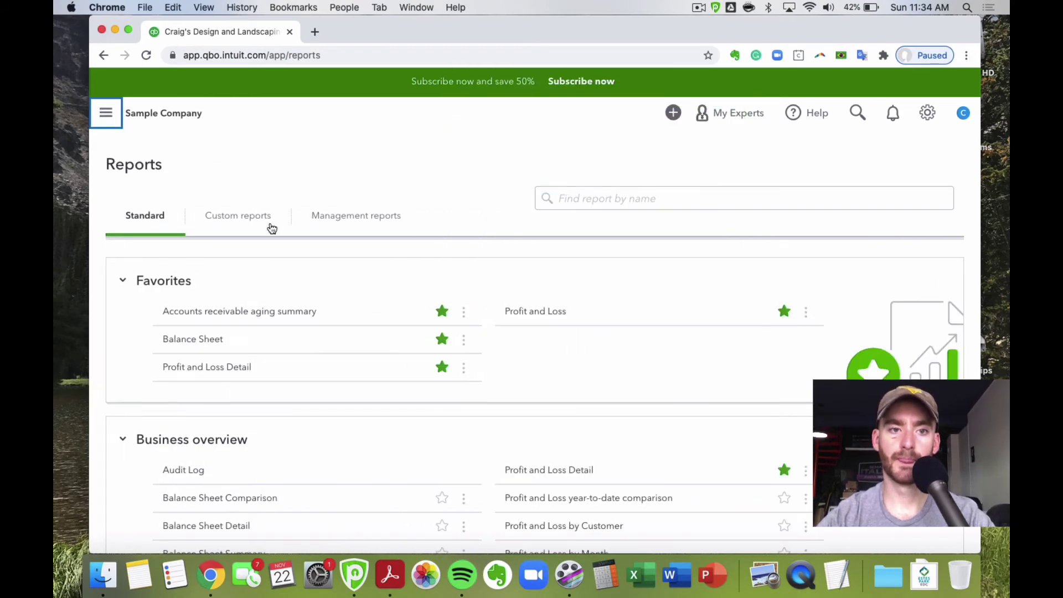
pyautogui.click(256, 222)
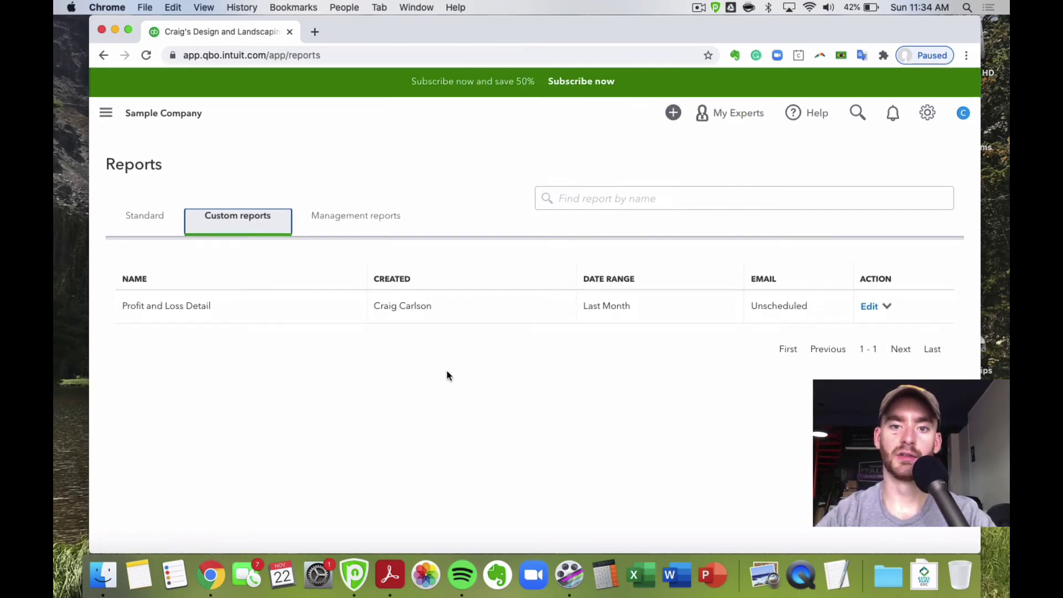
# - Compare the standard, custom and management report lists, ending on the standard reports
pyautogui.click(147, 218)
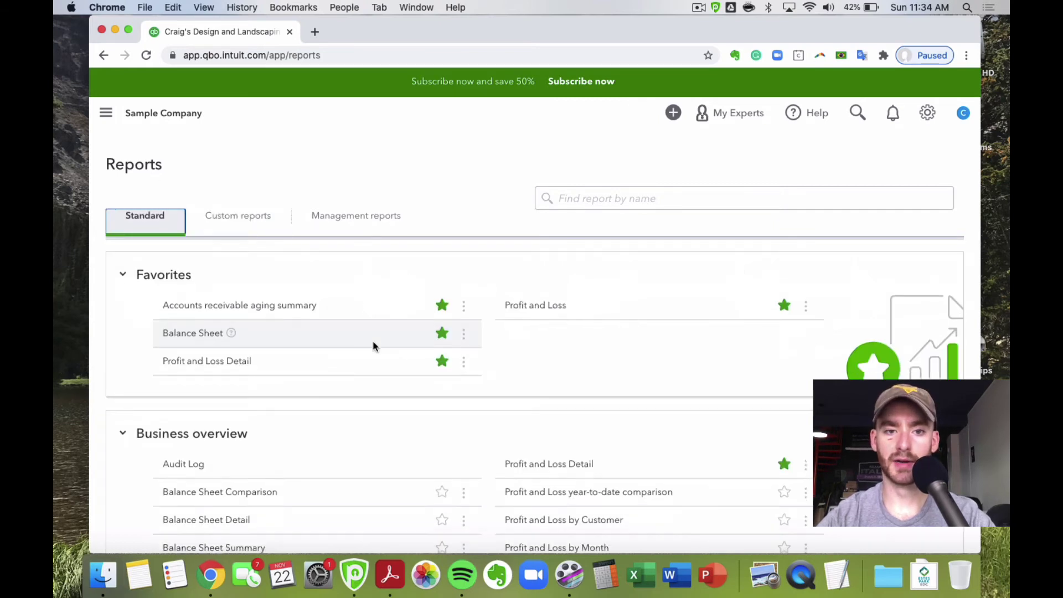
pyautogui.scroll(-1, 373, 346)
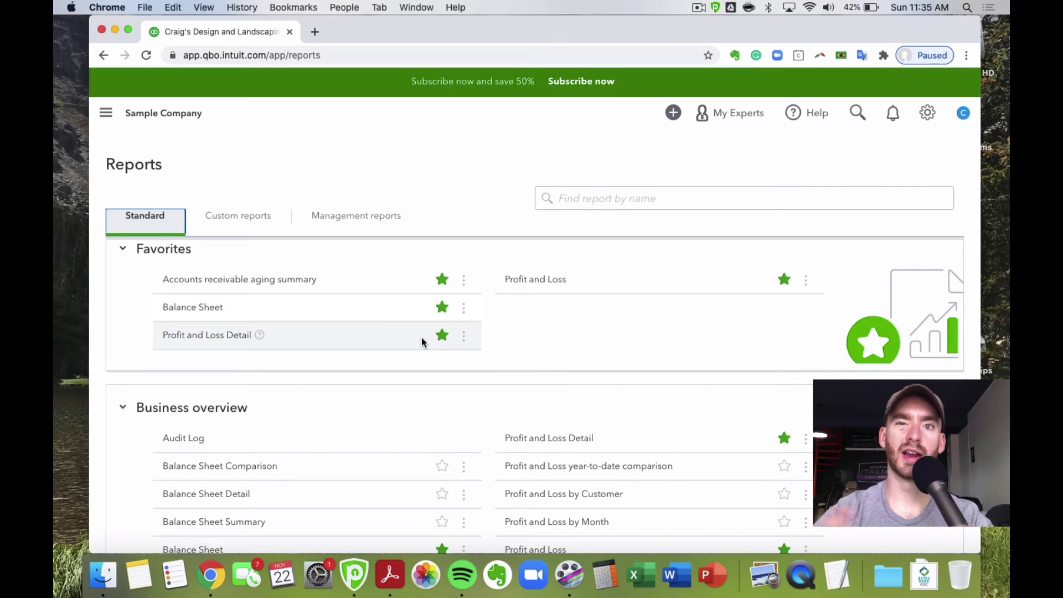
pyautogui.click(235, 224)
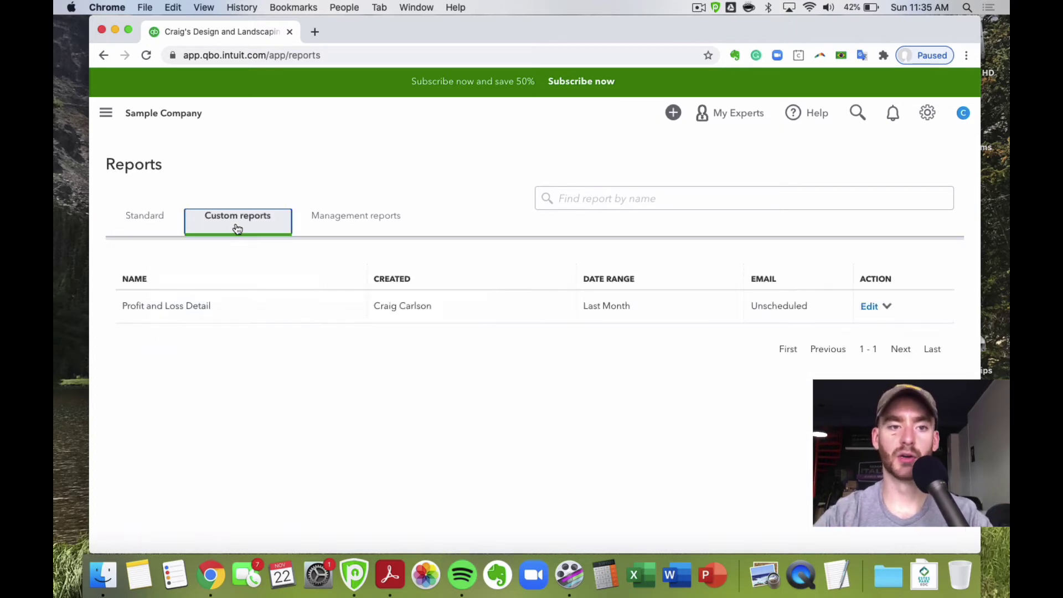
pyautogui.click(363, 232)
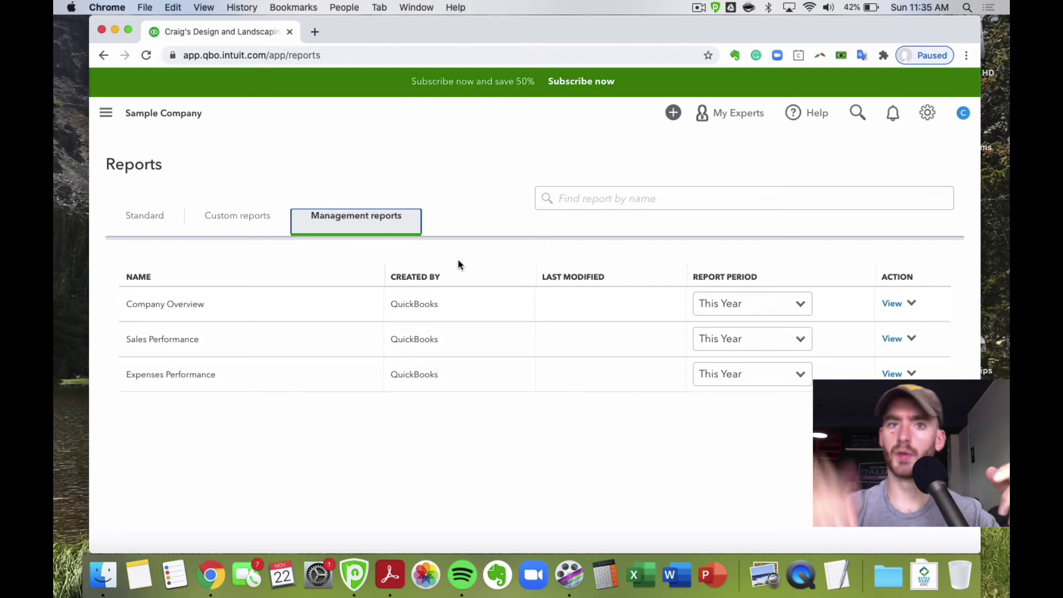
pyautogui.click(151, 216)
pyautogui.click(365, 220)
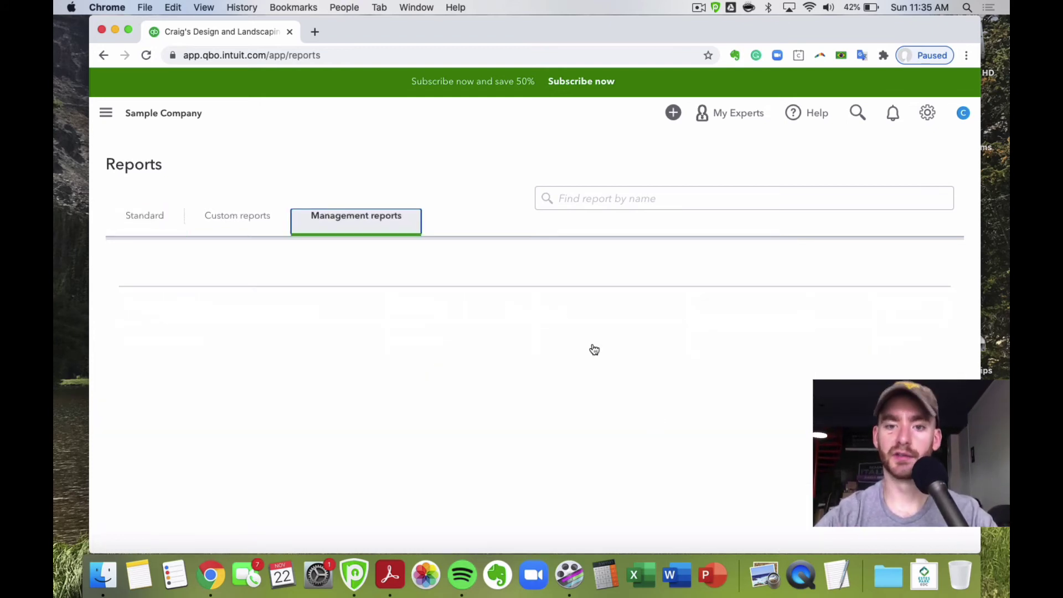
pyautogui.click(186, 224)
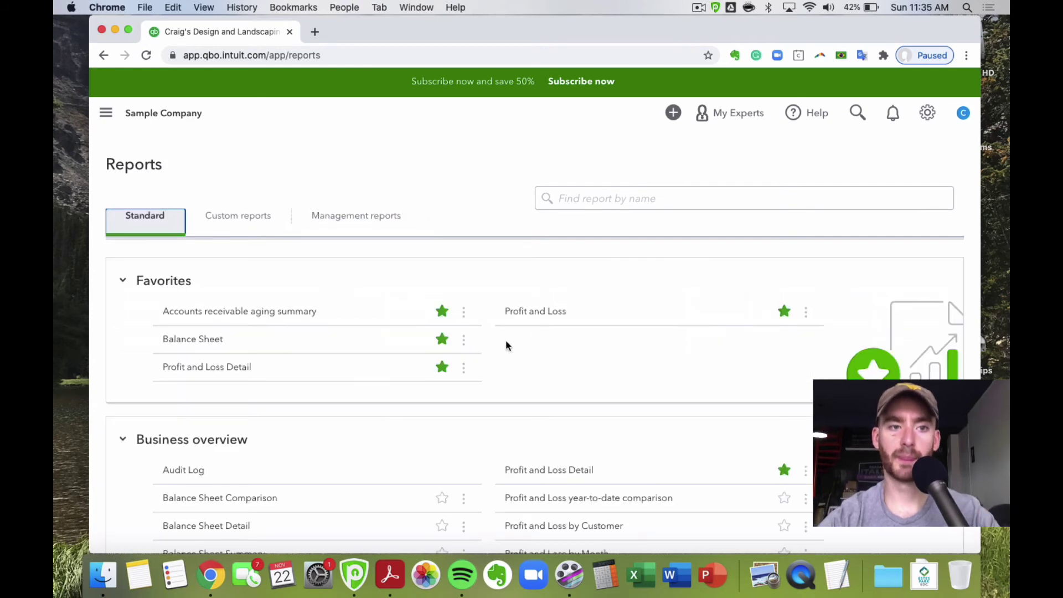
# - Search the reports by name for "unpa" and dismiss the suggestion without opening a report
pyautogui.scroll(-2, 507, 342)
pyautogui.scroll(3, 505, 339)
pyautogui.click(598, 195)
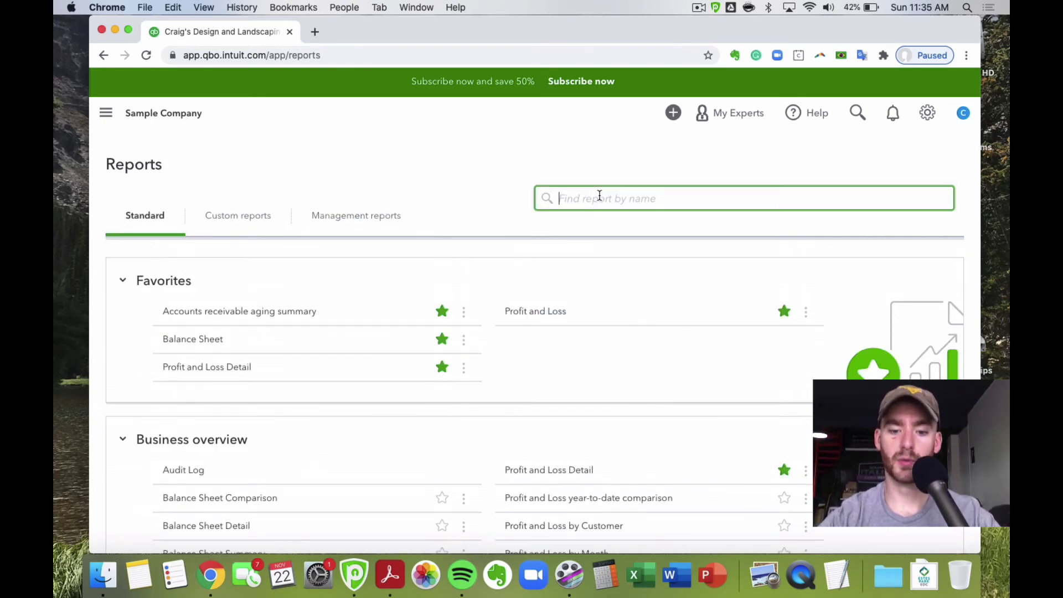
pyautogui.write('unpa')
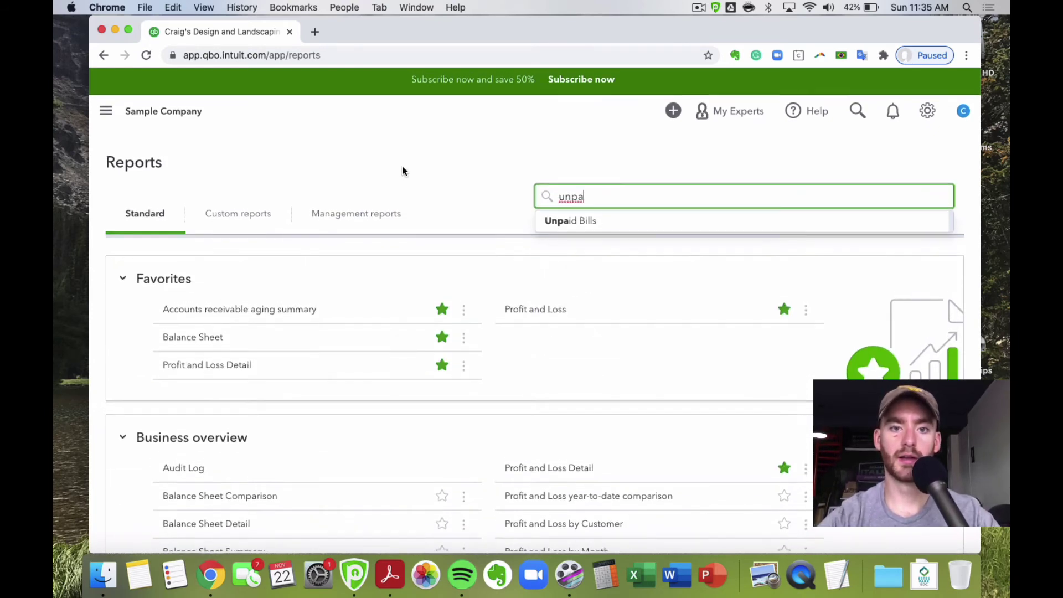
pyautogui.click(453, 182)
pyautogui.scroll(-1, 489, 327)
pyautogui.scroll(1, 490, 327)
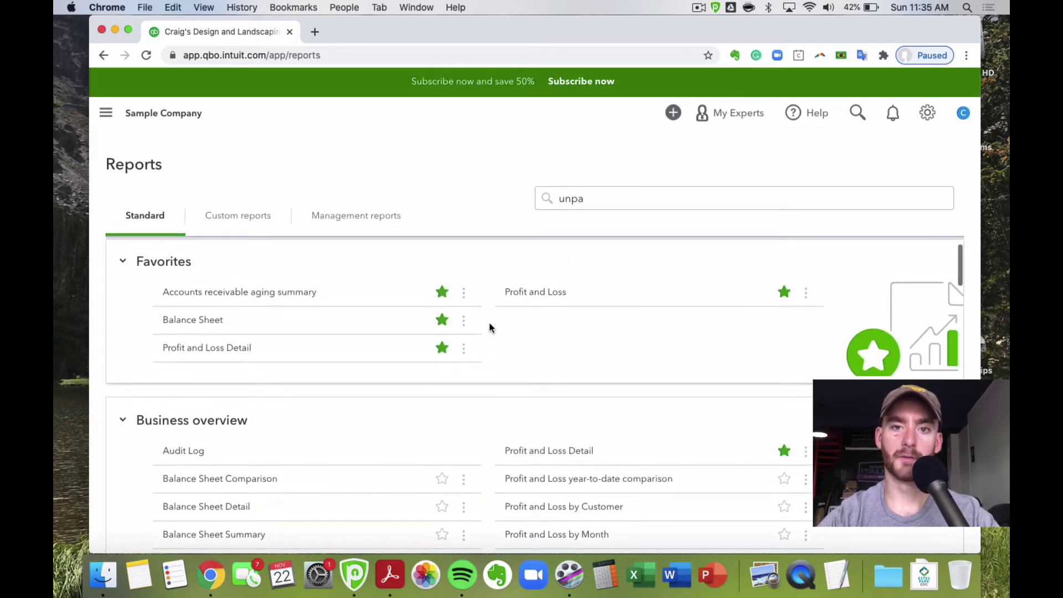
# - Look through the standard report categories from Business overview down to Payroll
pyautogui.scroll(-10, 490, 324)
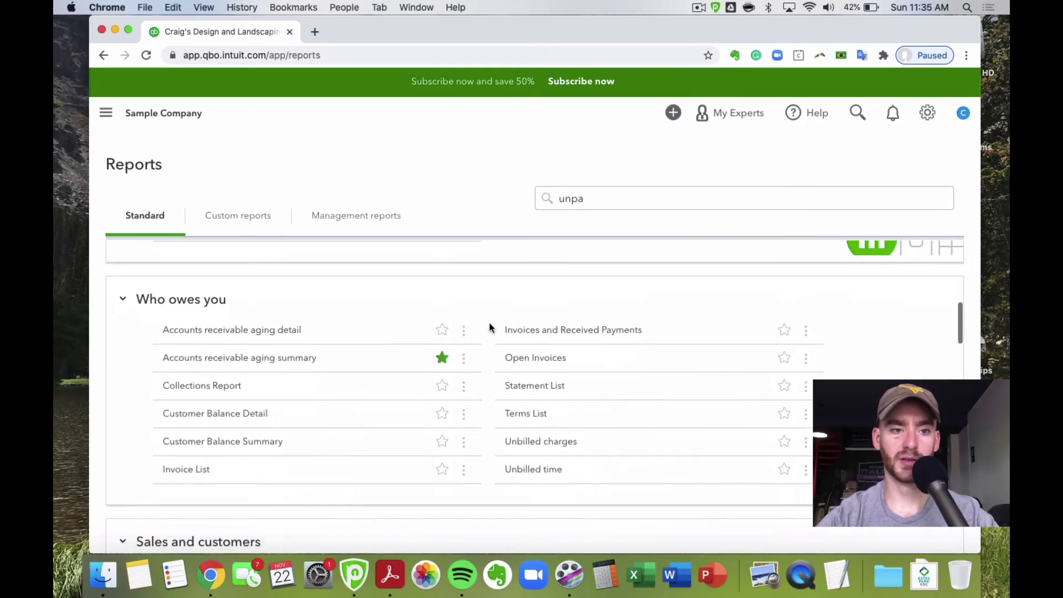
pyautogui.scroll(10, 489, 321)
pyautogui.scroll(-5, 238, 352)
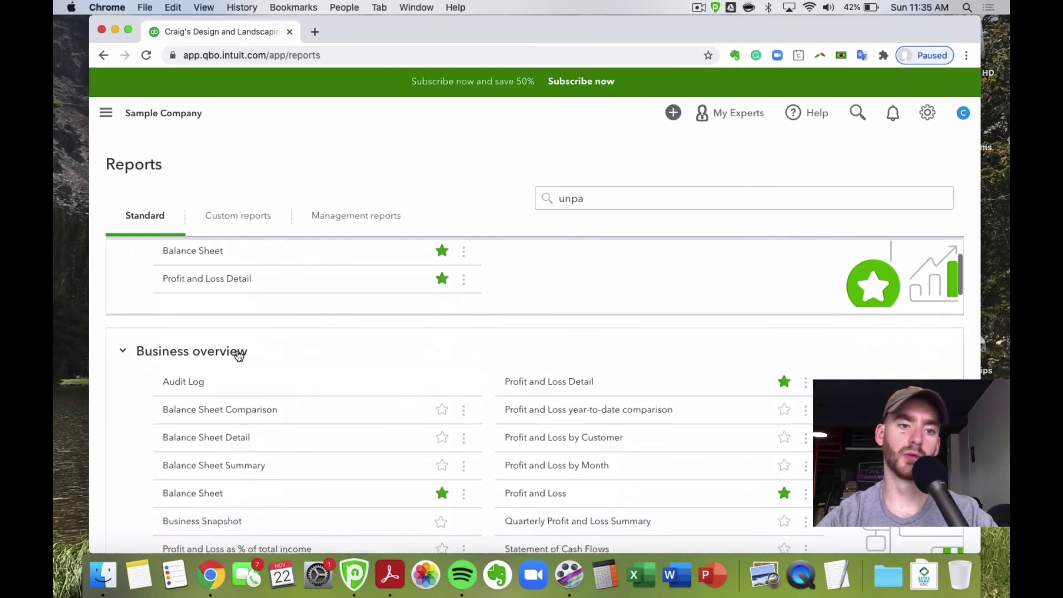
pyautogui.scroll(-5, 238, 355)
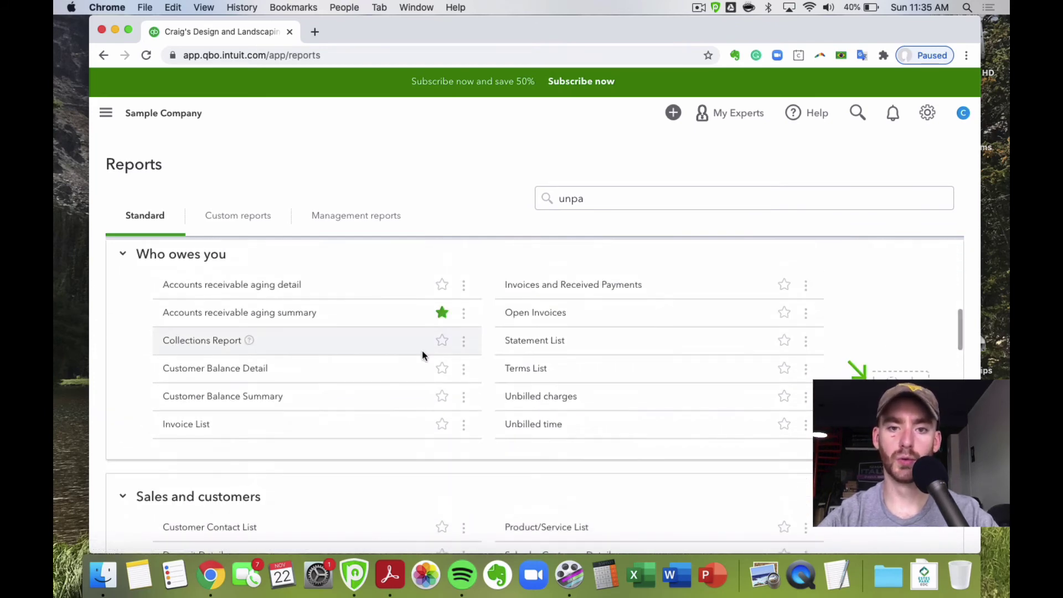
pyautogui.scroll(-5, 365, 351)
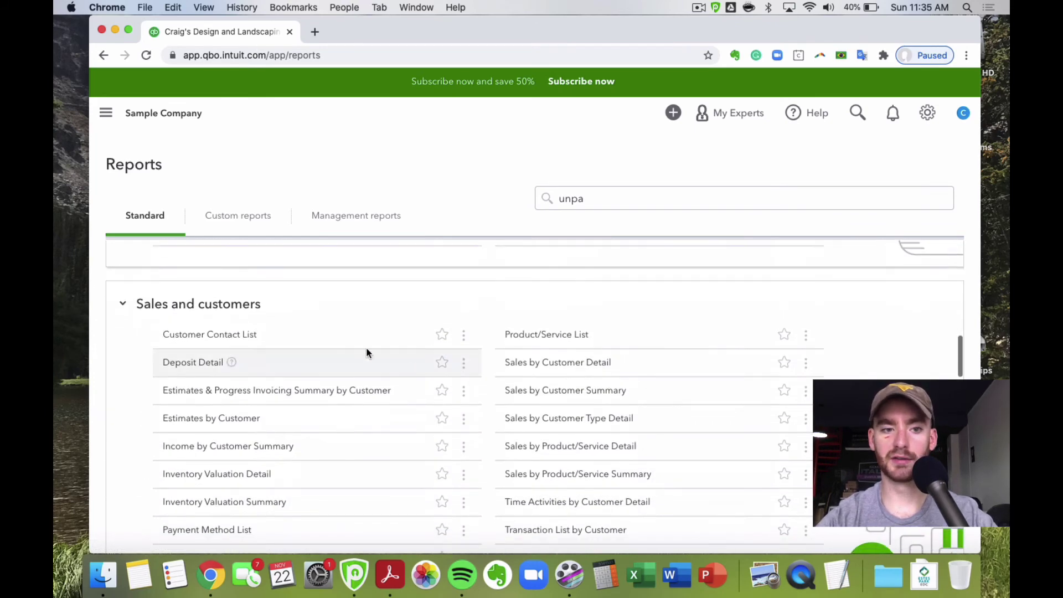
pyautogui.click(106, 114)
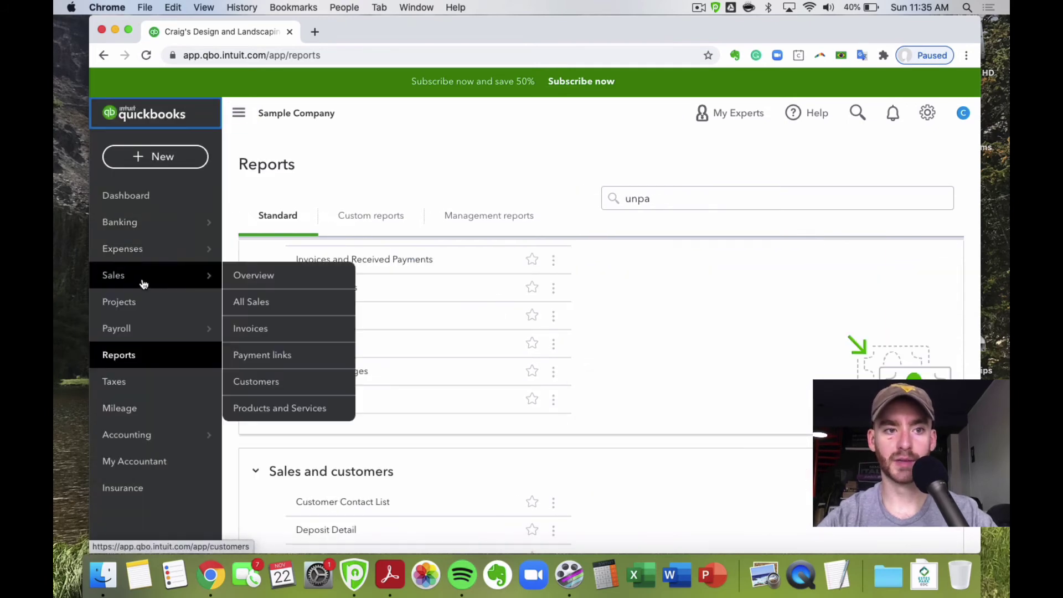
pyautogui.scroll(-15, 497, 437)
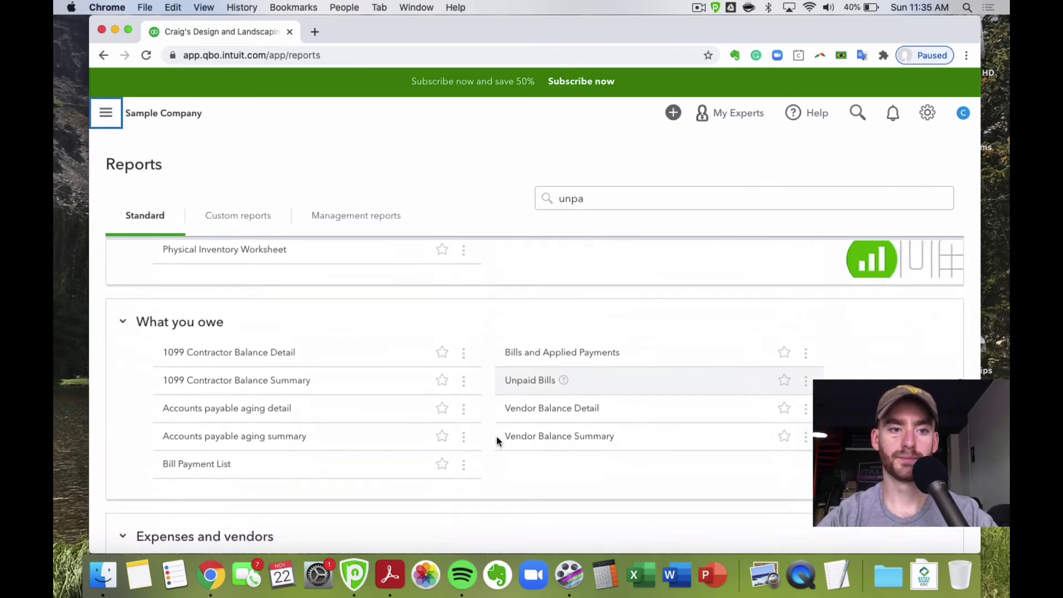
pyautogui.scroll(-12, 513, 409)
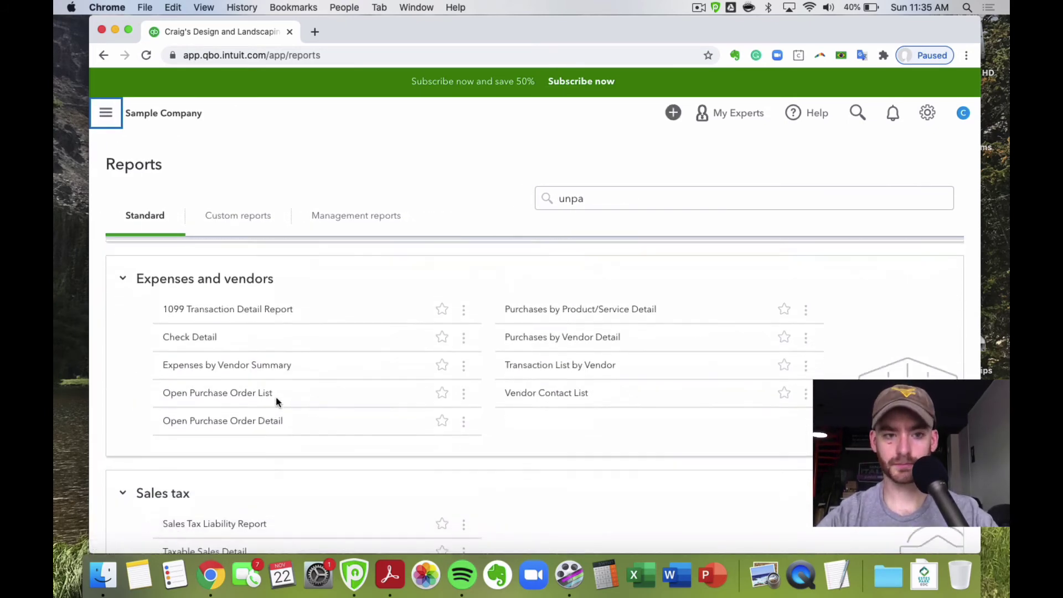
pyautogui.scroll(-5, 411, 385)
# - Search the reports for "unpaid" and open the Unpaid Bills report
pyautogui.click(626, 200)
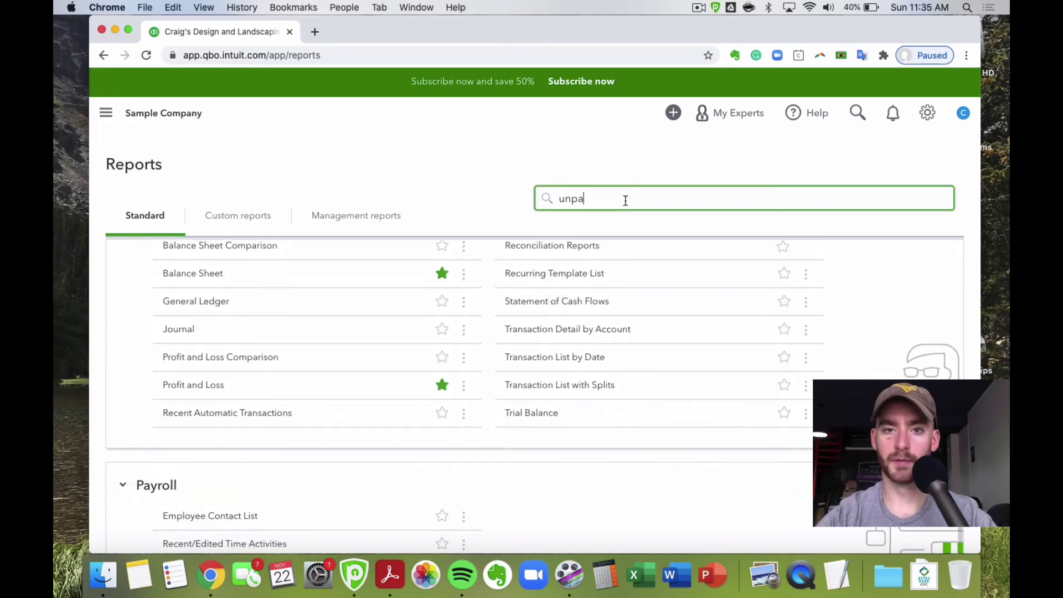
pyautogui.write('unpaid')
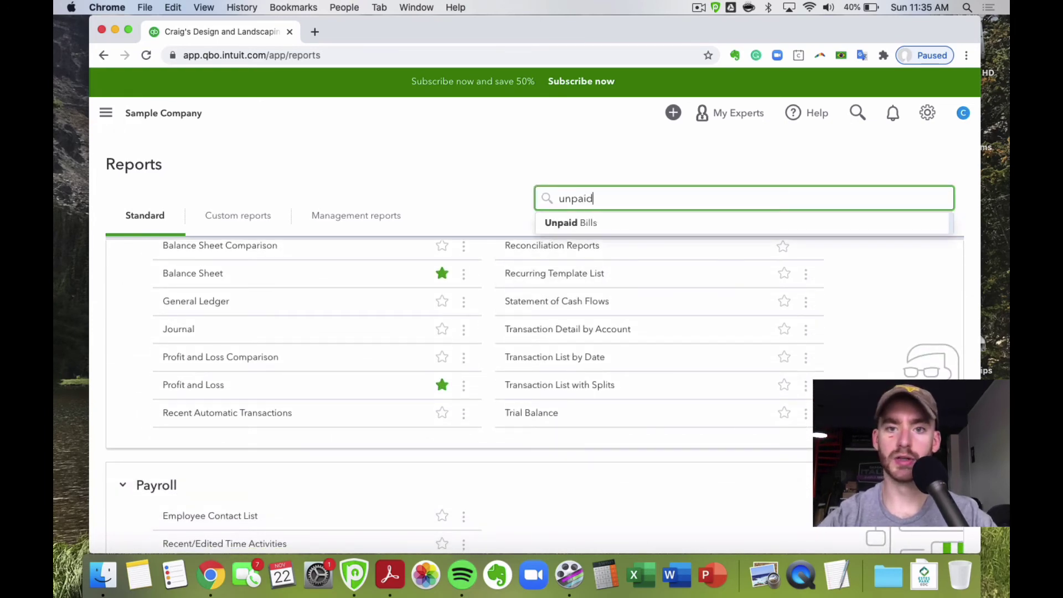
pyautogui.click(617, 226)
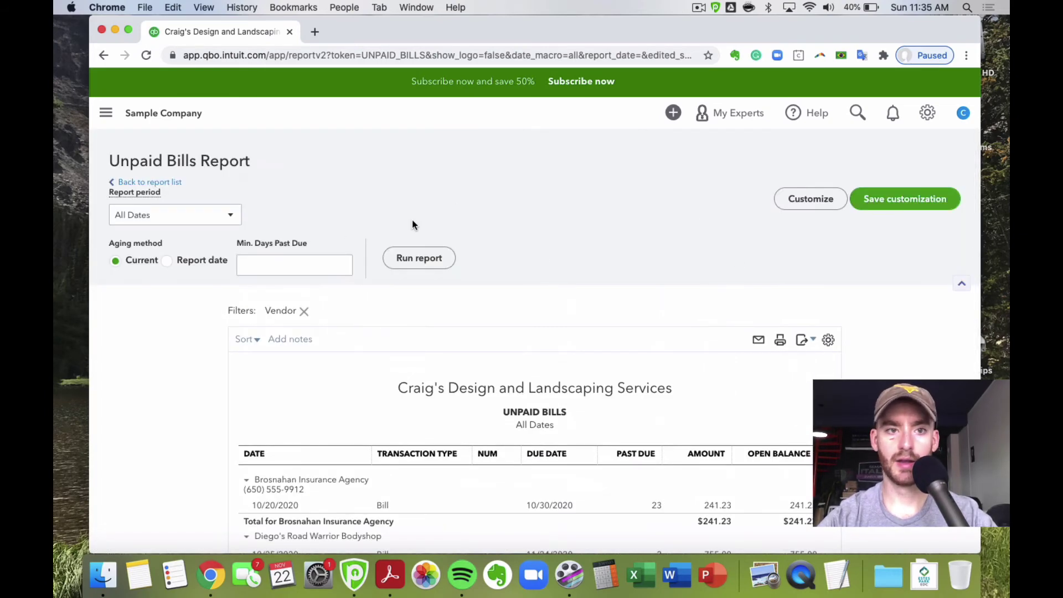
# - Show the navigation menu, return to the Dashboard and open the Mileage page
pyautogui.click(106, 116)
pyautogui.click(126, 196)
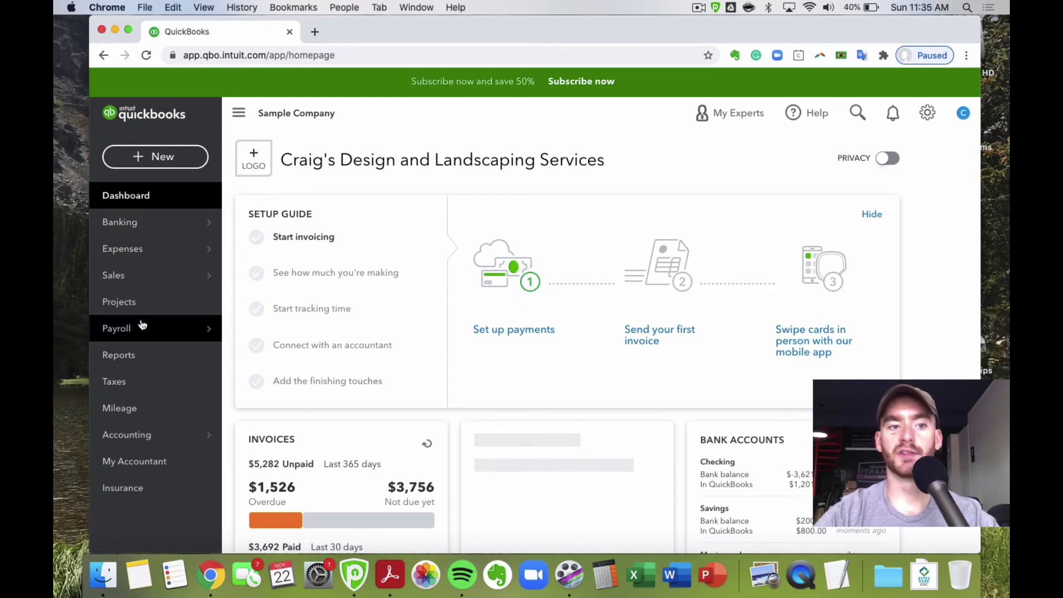
pyautogui.moveTo(142, 325)
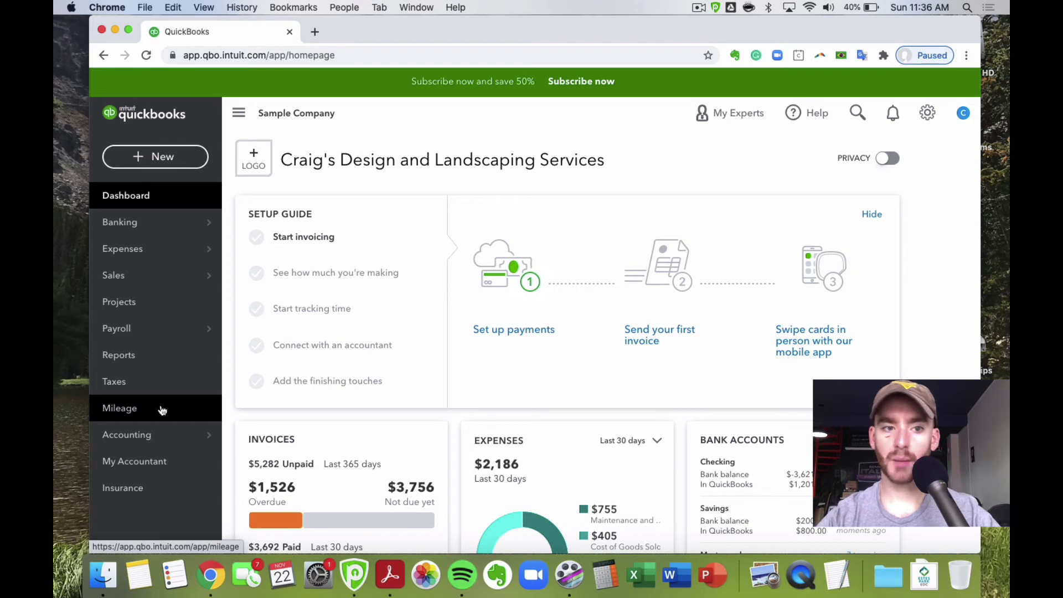
pyautogui.click(163, 409)
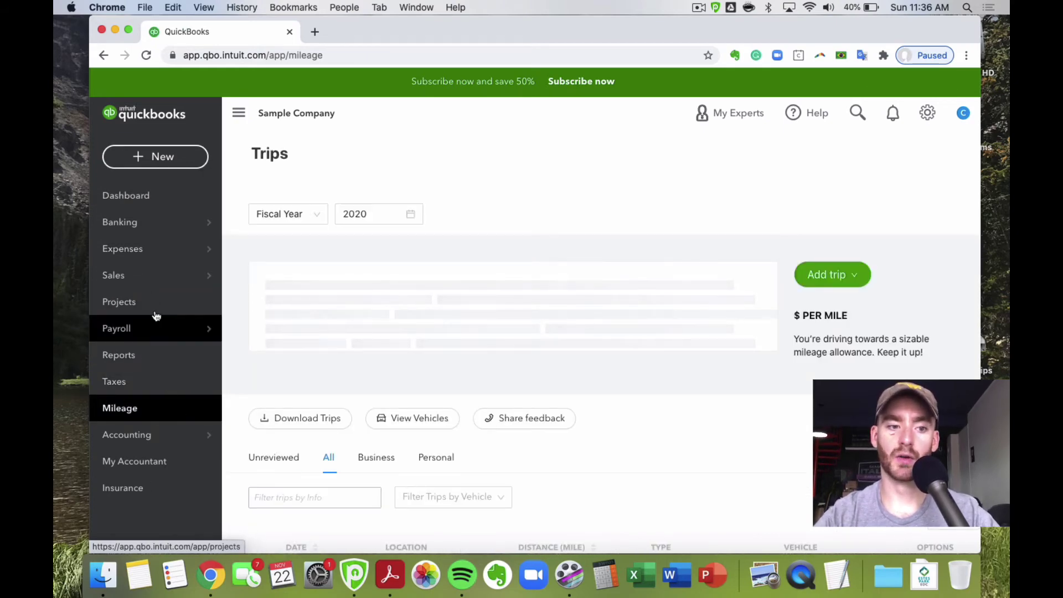
# - Go back to the Dashboard, look it over and review the company settings options before closing them
pyautogui.click(127, 195)
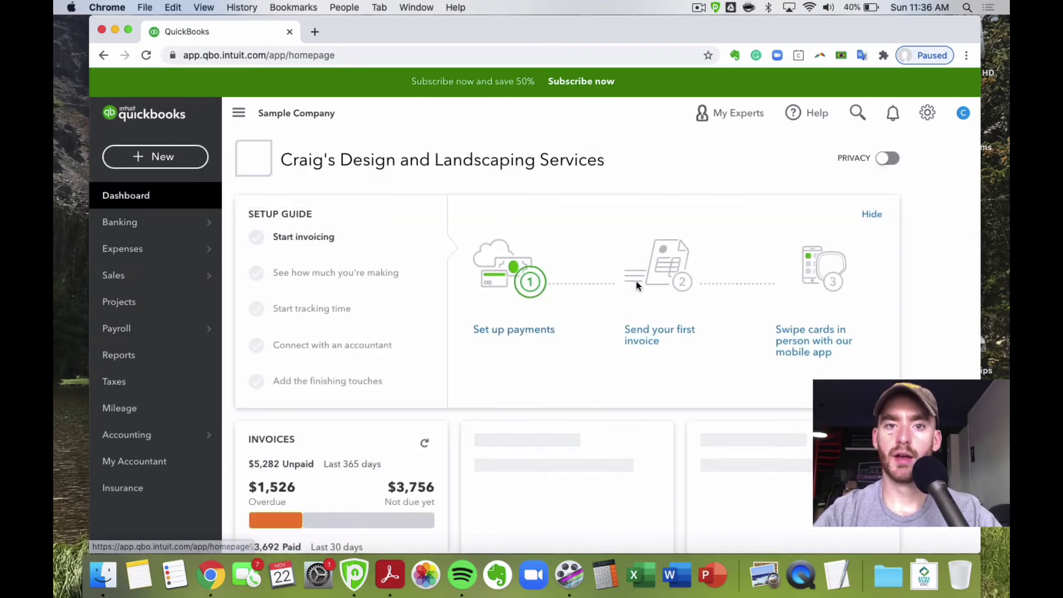
pyautogui.scroll(-10, 545, 284)
pyautogui.scroll(10, 545, 284)
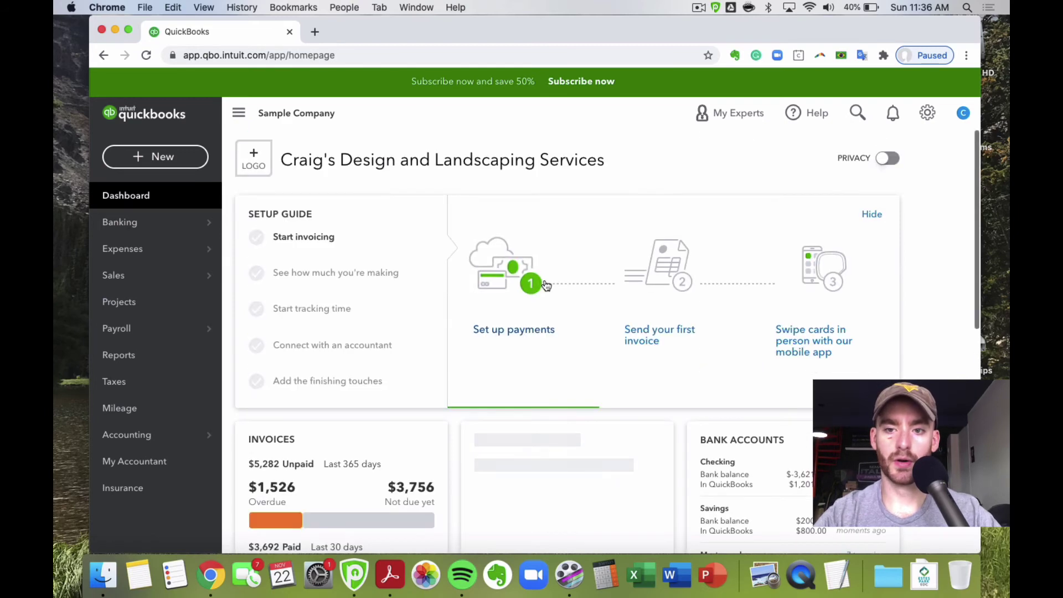
pyautogui.click(926, 113)
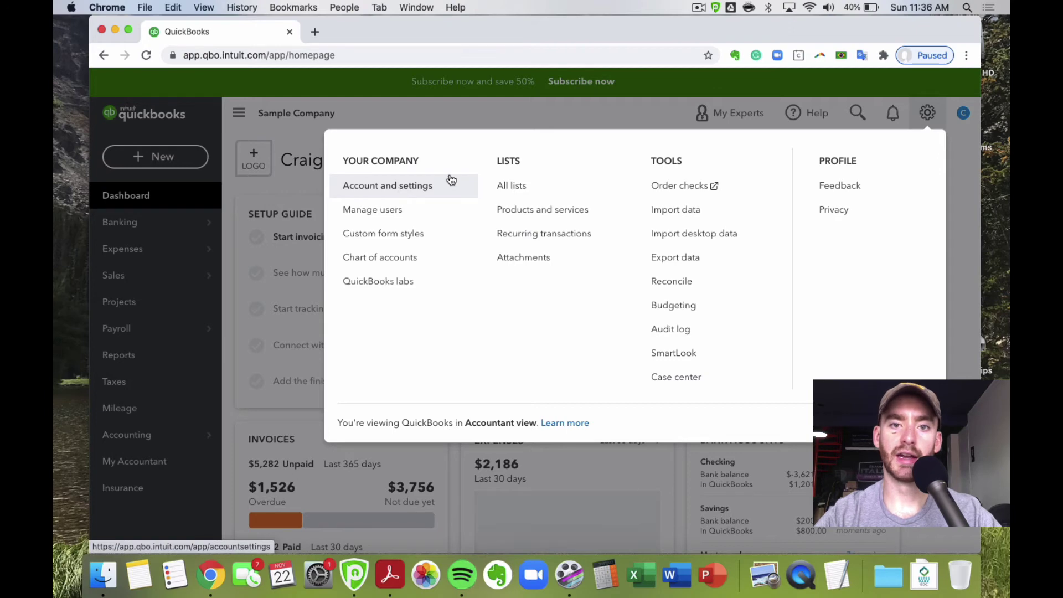
pyautogui.click(929, 113)
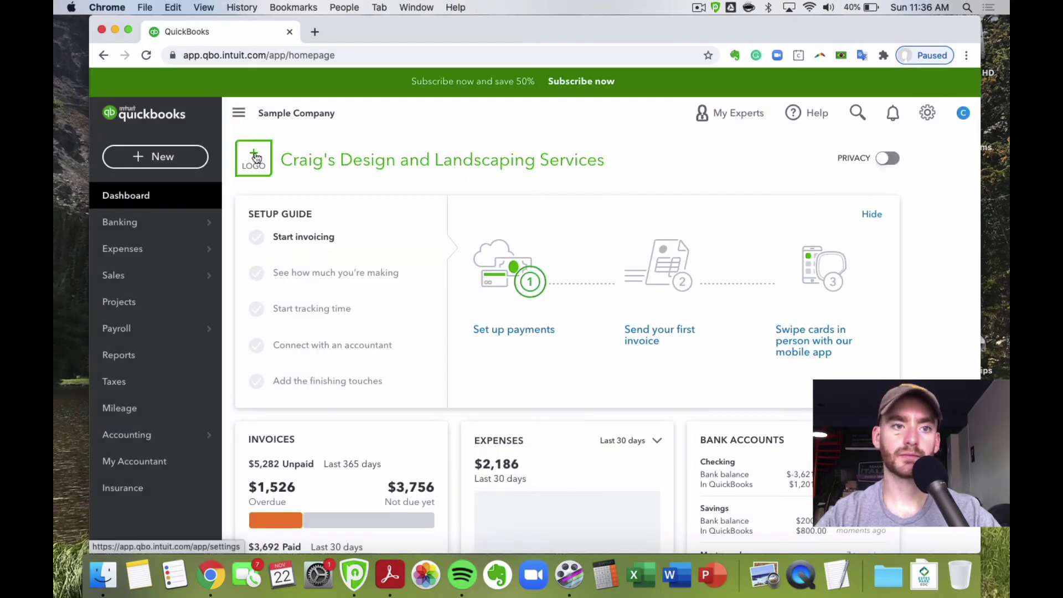
# - Review the transaction types that can be created and the Accounting and Banking navigation options
pyautogui.click(161, 157)
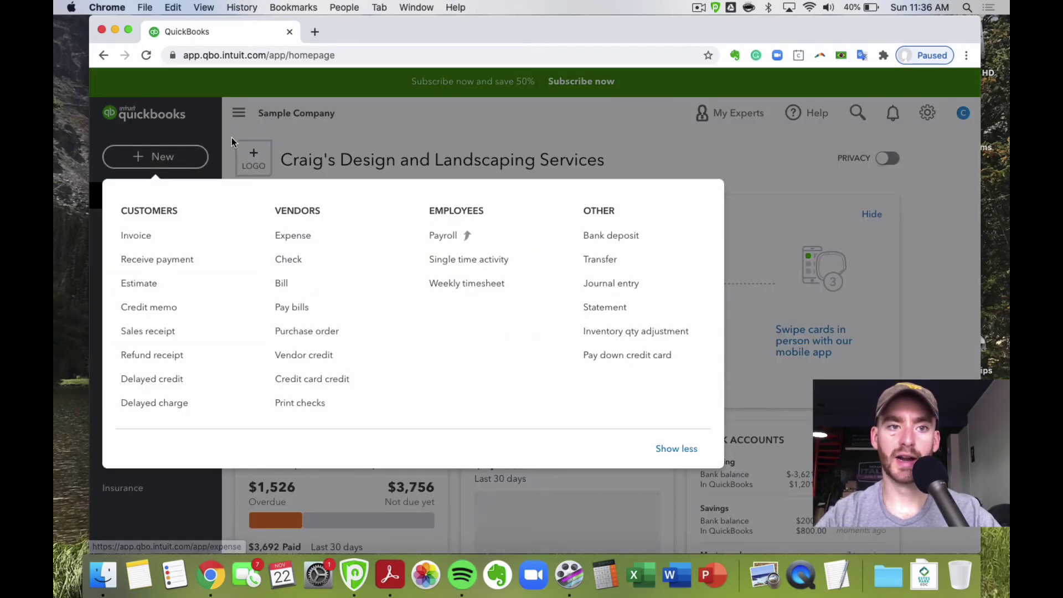
pyautogui.click(232, 142)
pyautogui.moveTo(110, 438)
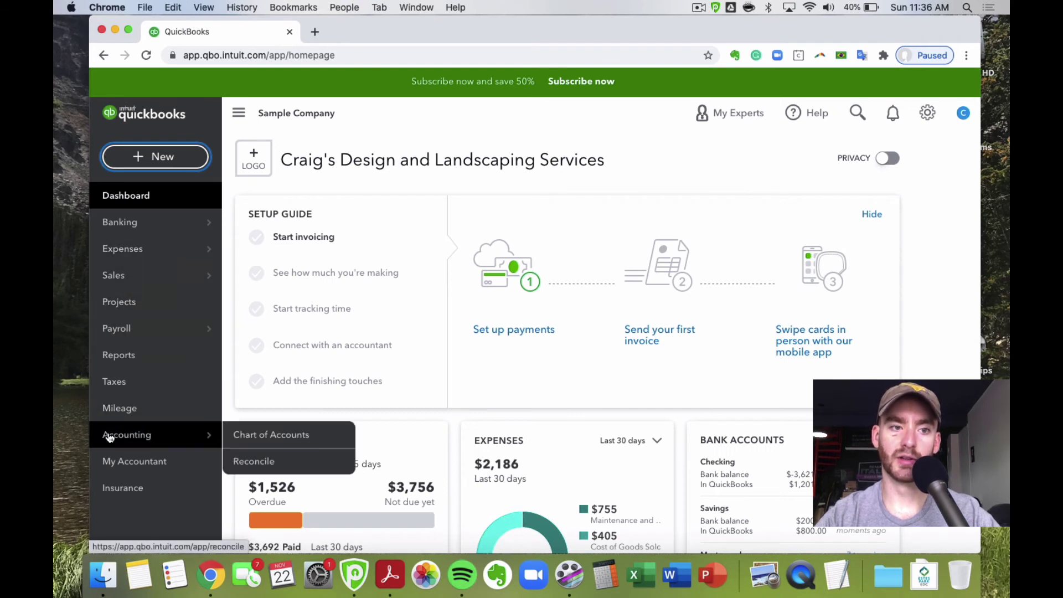
pyautogui.moveTo(150, 229)
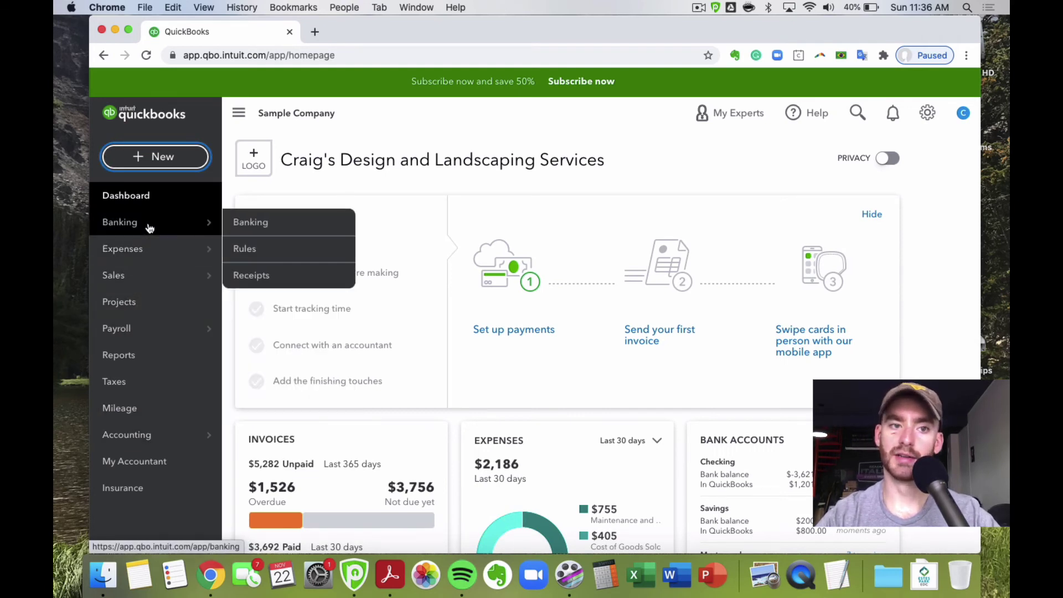
pyautogui.click(182, 167)
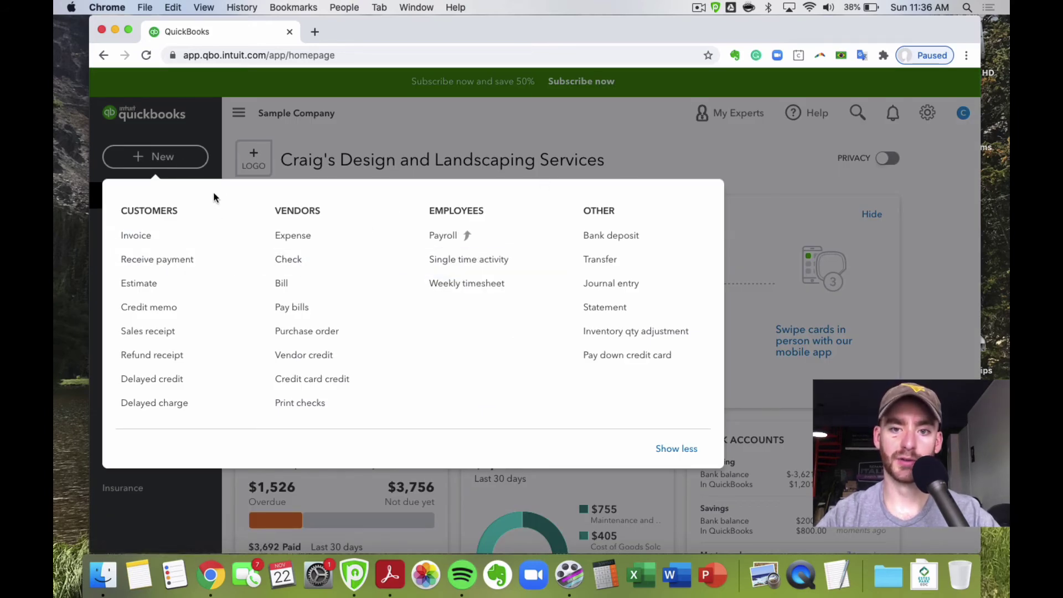
pyautogui.click(628, 156)
pyautogui.click(175, 158)
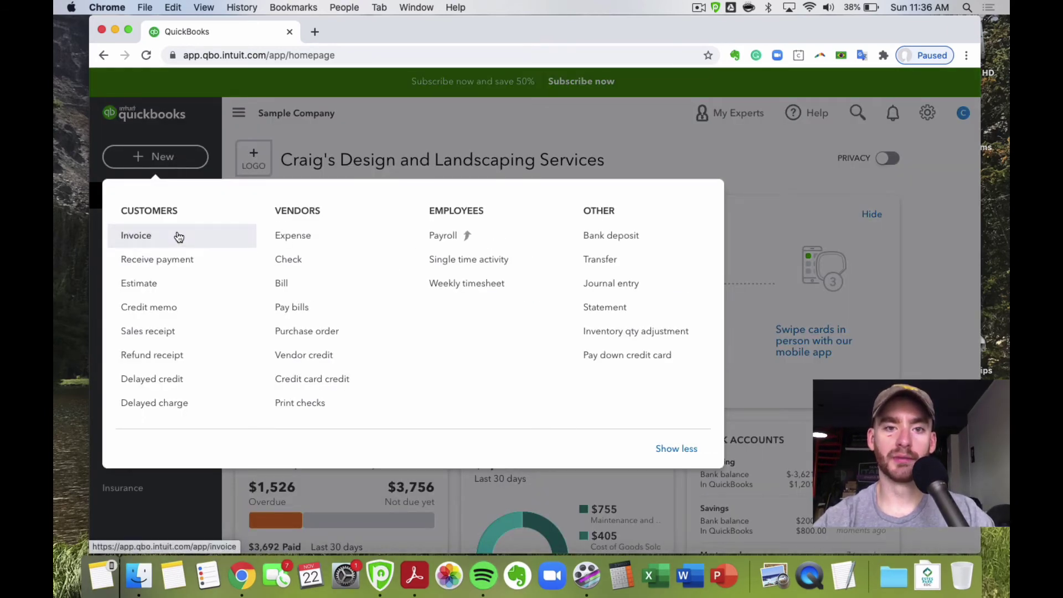
pyautogui.click(363, 147)
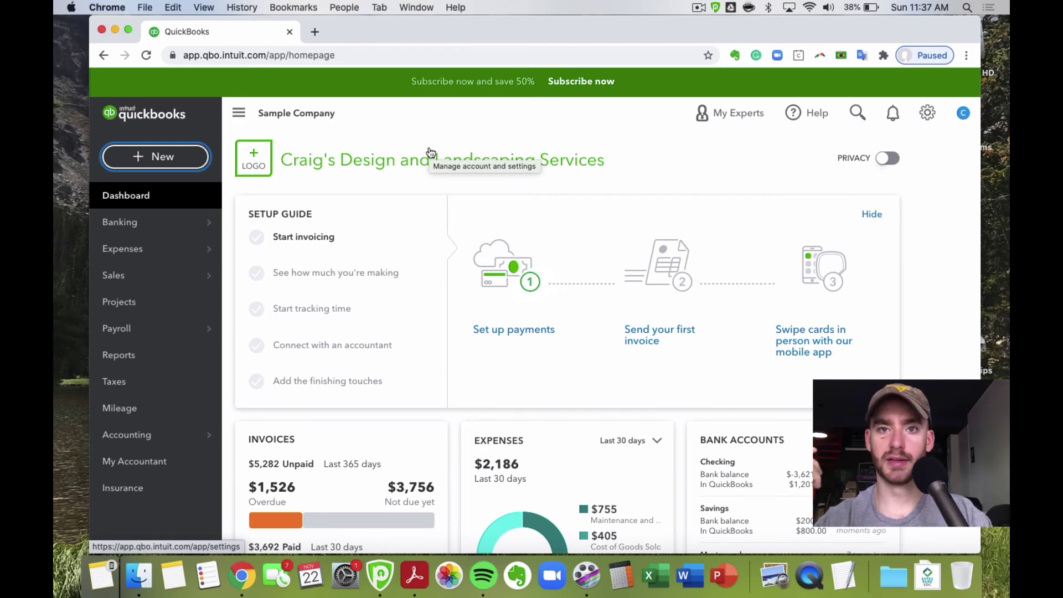
# - Start a new invoice and look through the list of existing customers
pyautogui.click(187, 159)
pyautogui.click(184, 238)
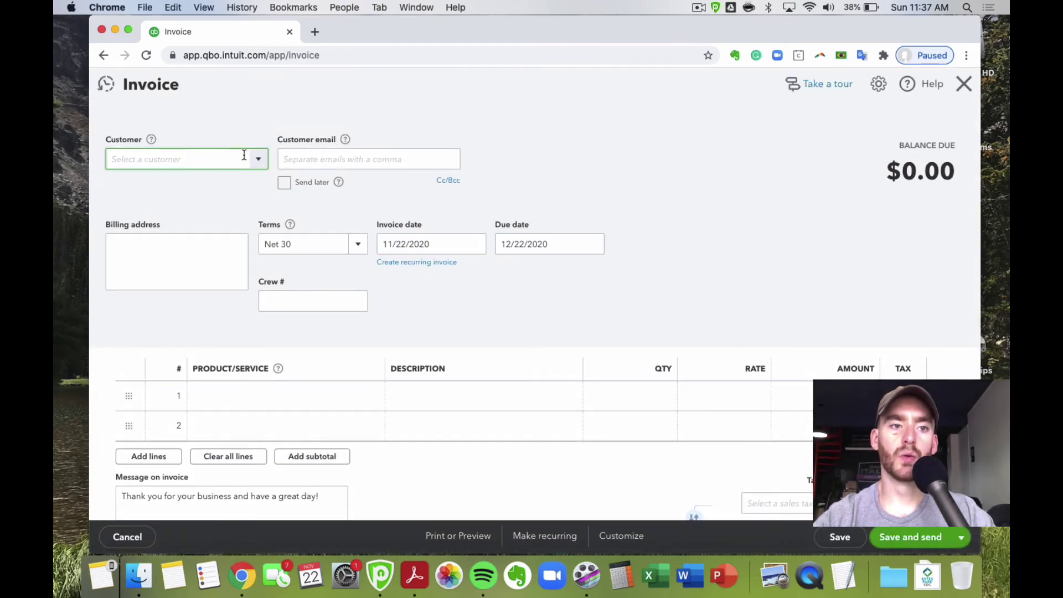
pyautogui.click(260, 160)
pyautogui.scroll(-5, 249, 237)
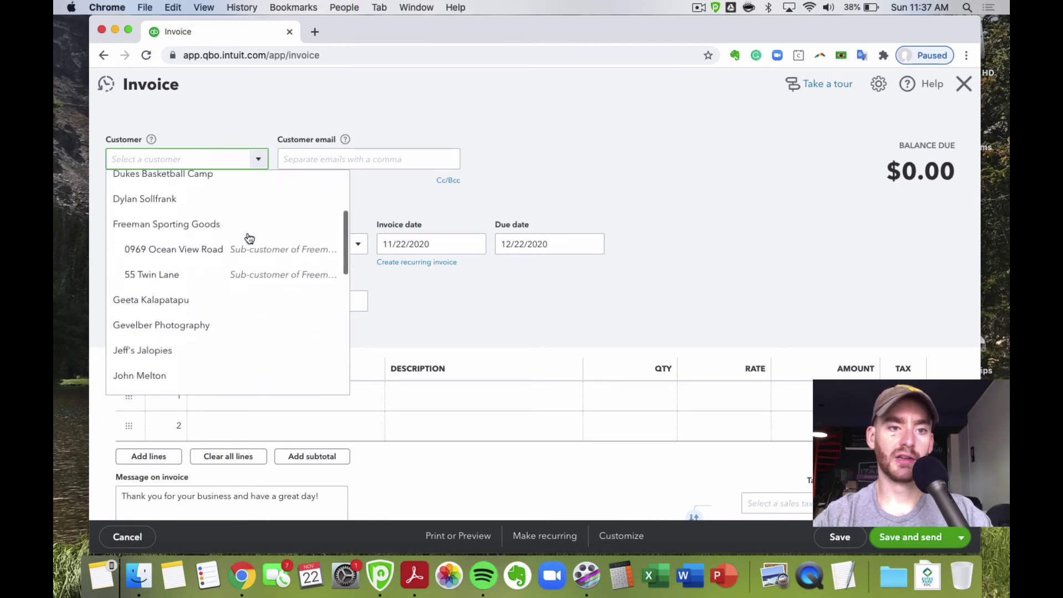
pyautogui.scroll(-3, 248, 237)
pyautogui.scroll(10, 238, 233)
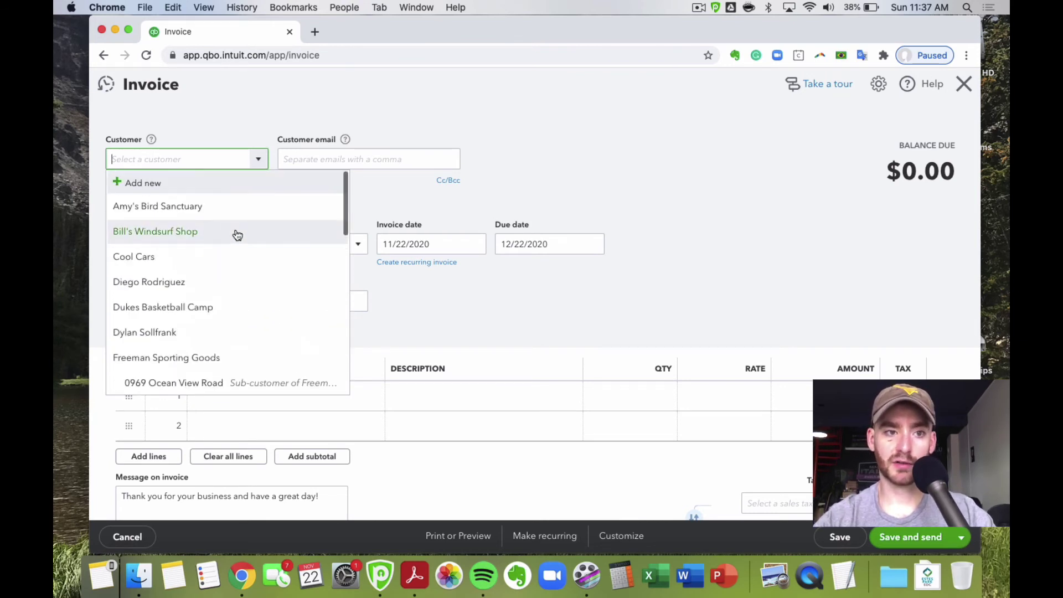
# - Add a new customer named "test customer" from the invoice and leave the invoice without saving it
pyautogui.click(216, 192)
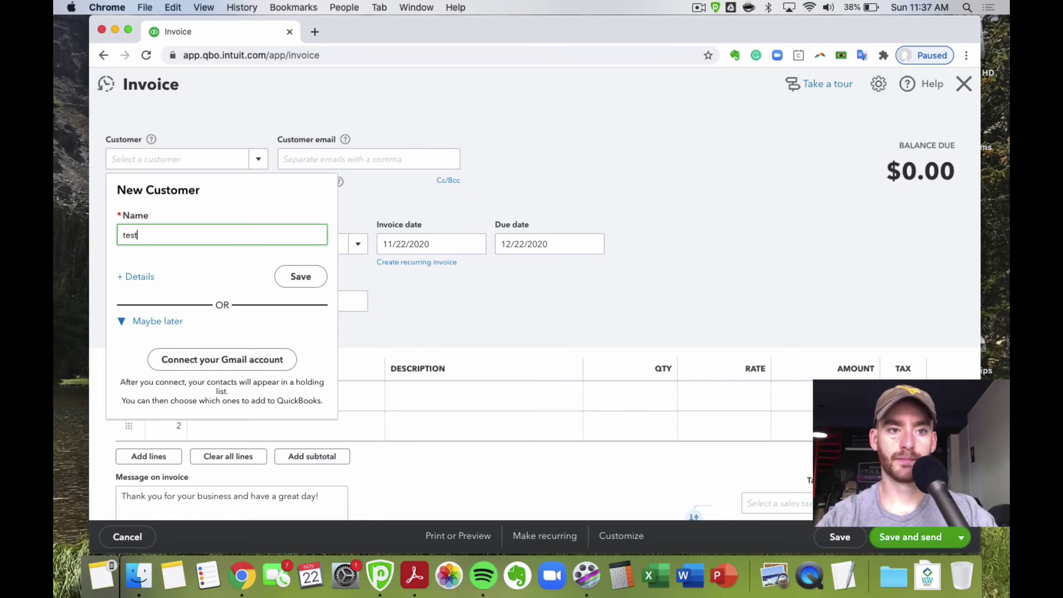
pyautogui.write('test customer')
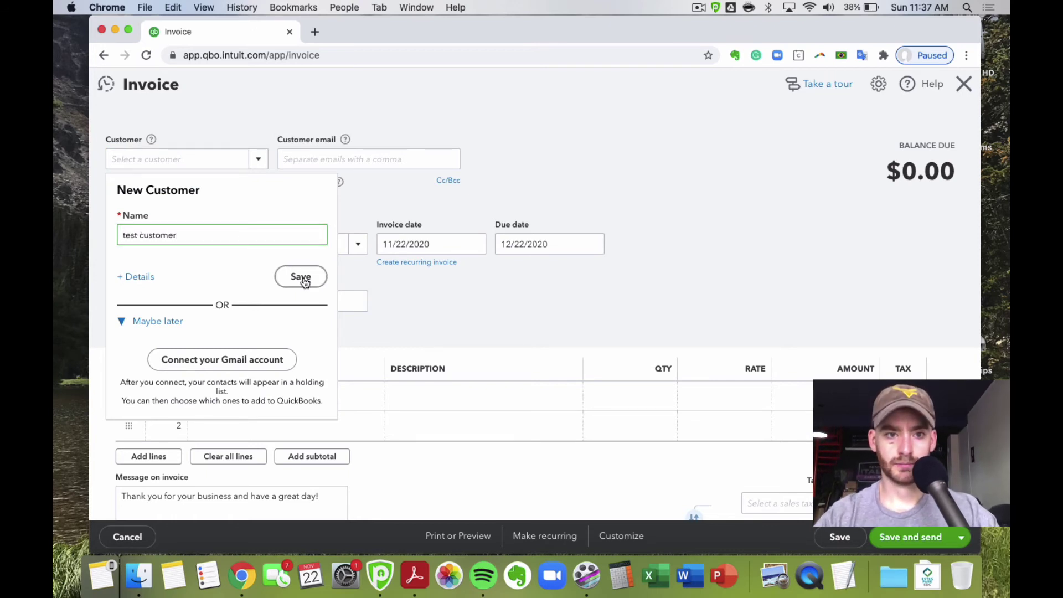
pyautogui.click(303, 280)
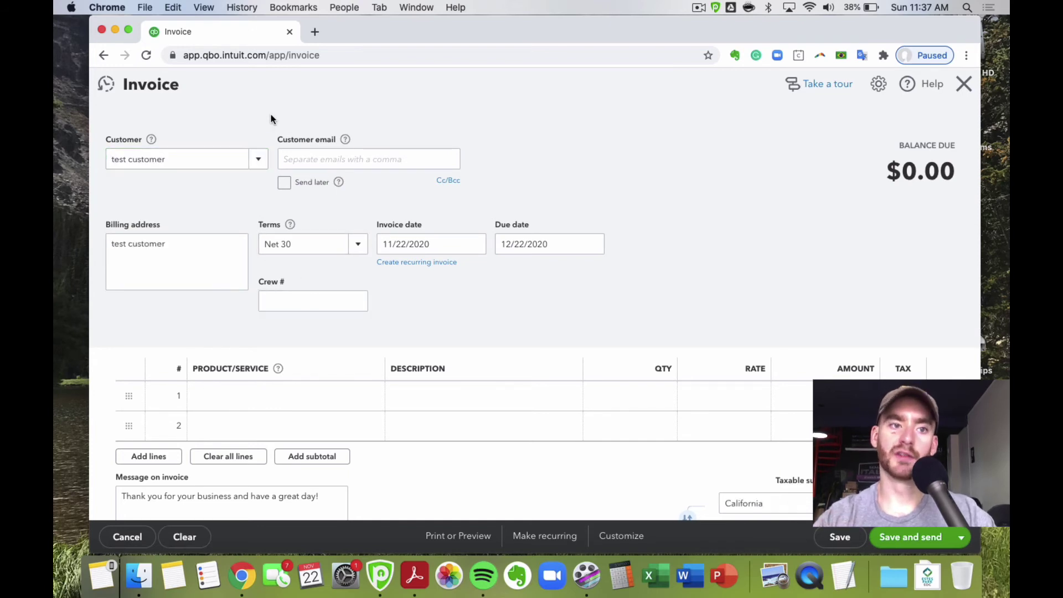
pyautogui.click(964, 83)
pyautogui.click(607, 332)
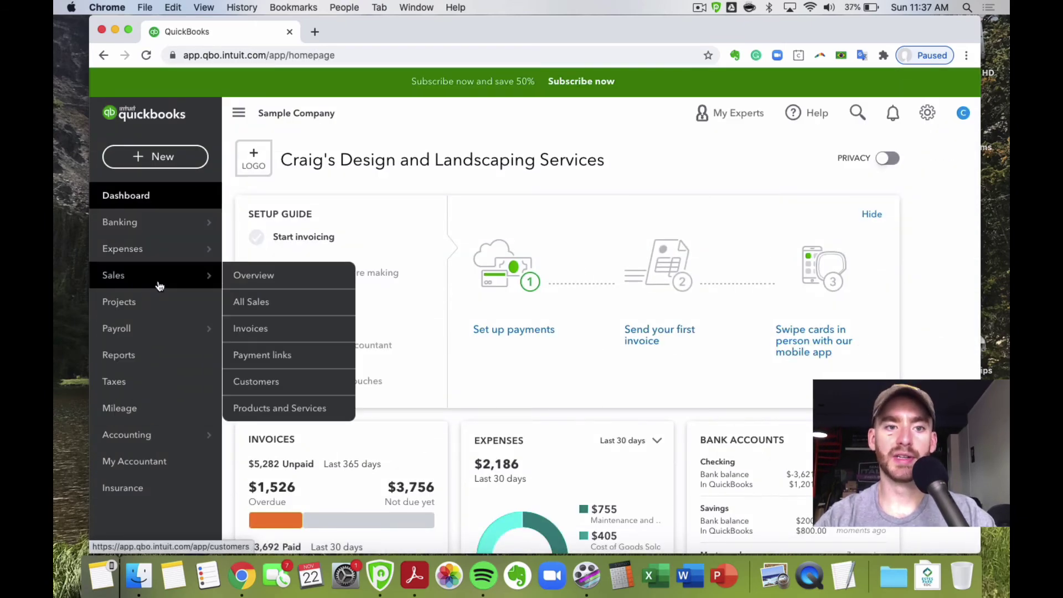
# - Start another invoice, view the detailed information form for a new customer, and close both without saving
pyautogui.click(178, 161)
pyautogui.click(155, 237)
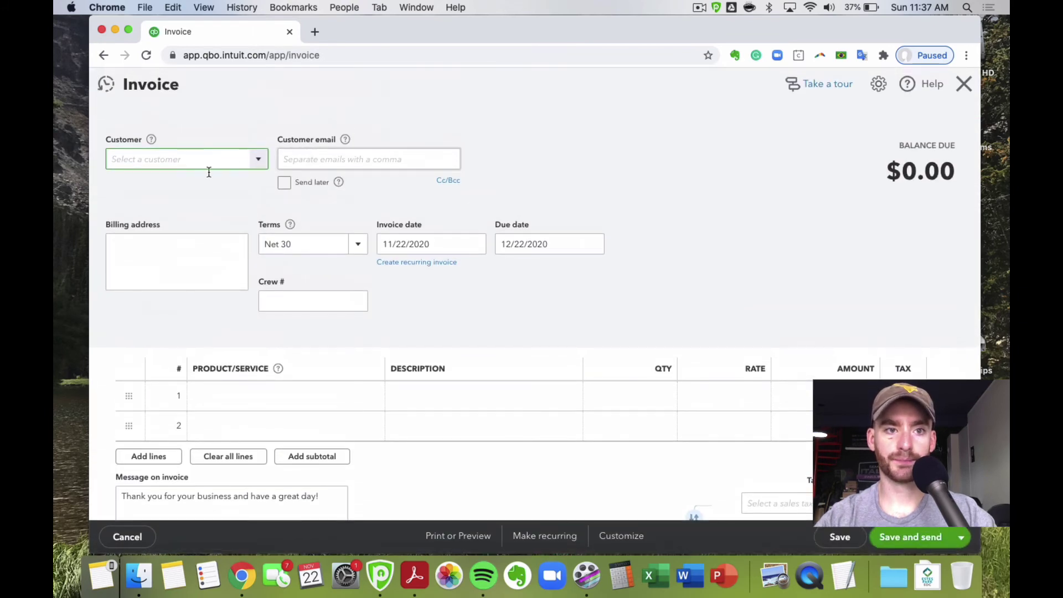
pyautogui.click(257, 165)
pyautogui.click(195, 187)
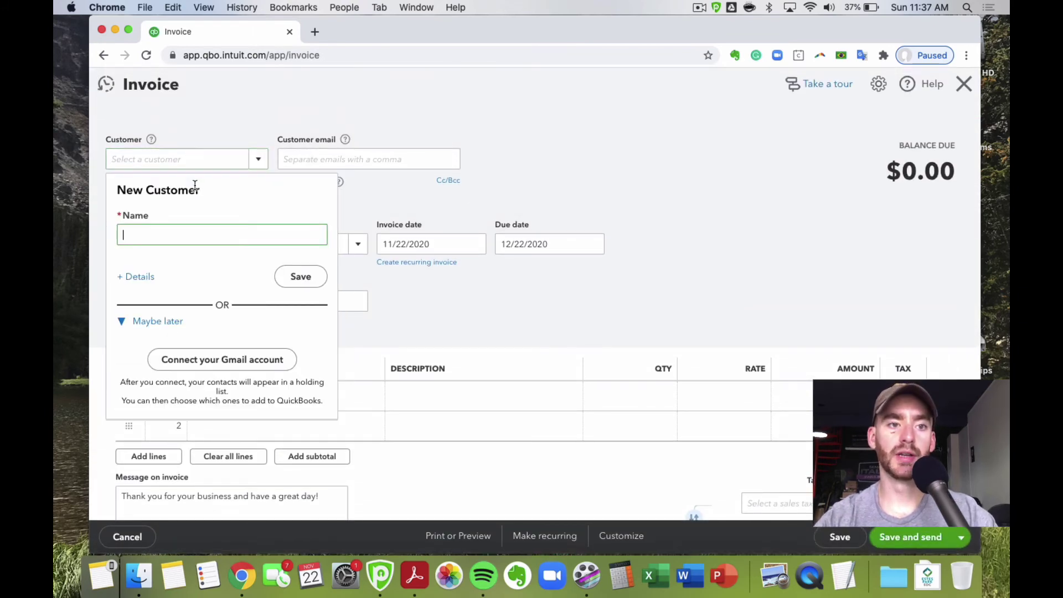
pyautogui.click(141, 277)
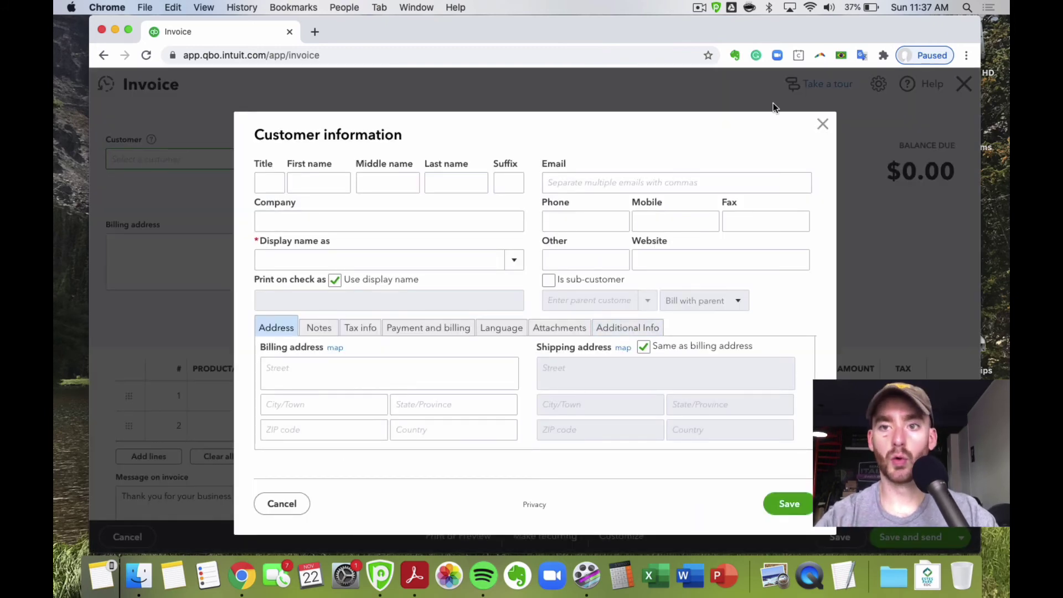
pyautogui.click(824, 126)
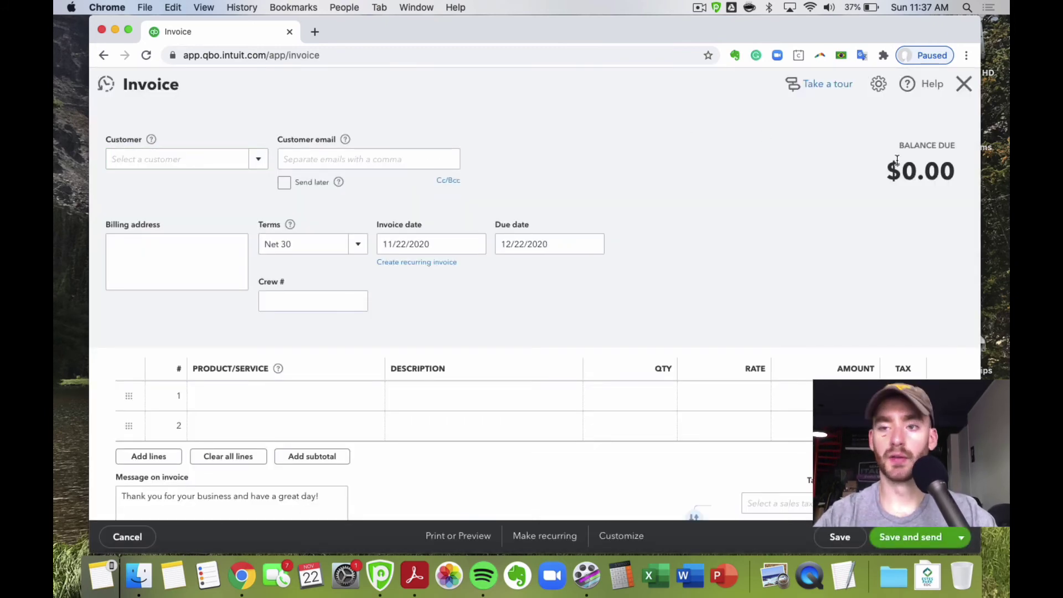
pyautogui.click(964, 84)
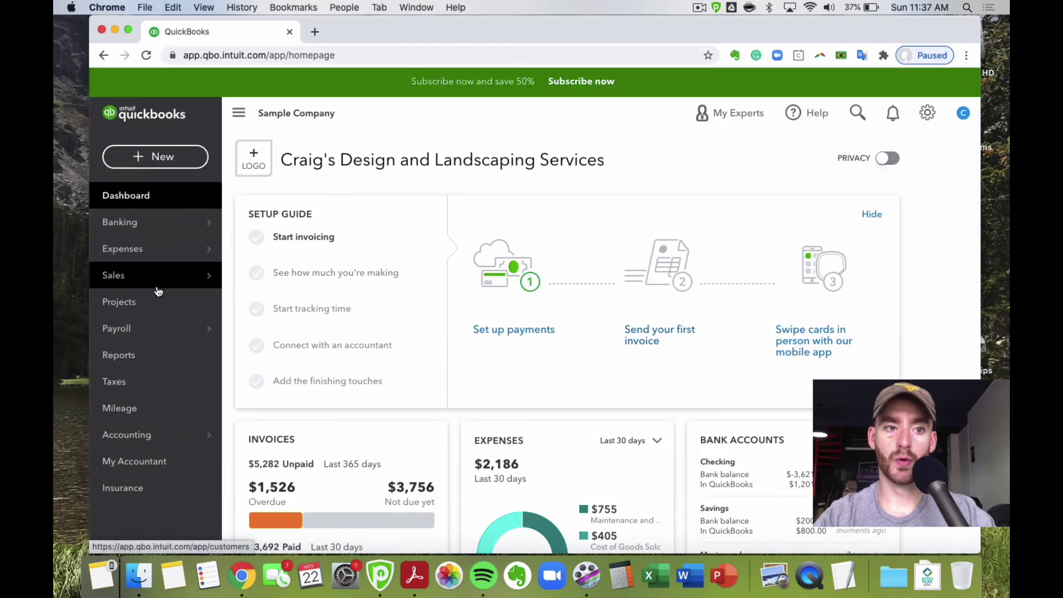
# - Open the Customers list in Sales, look through it and open an individual customer's record
pyautogui.moveTo(158, 287)
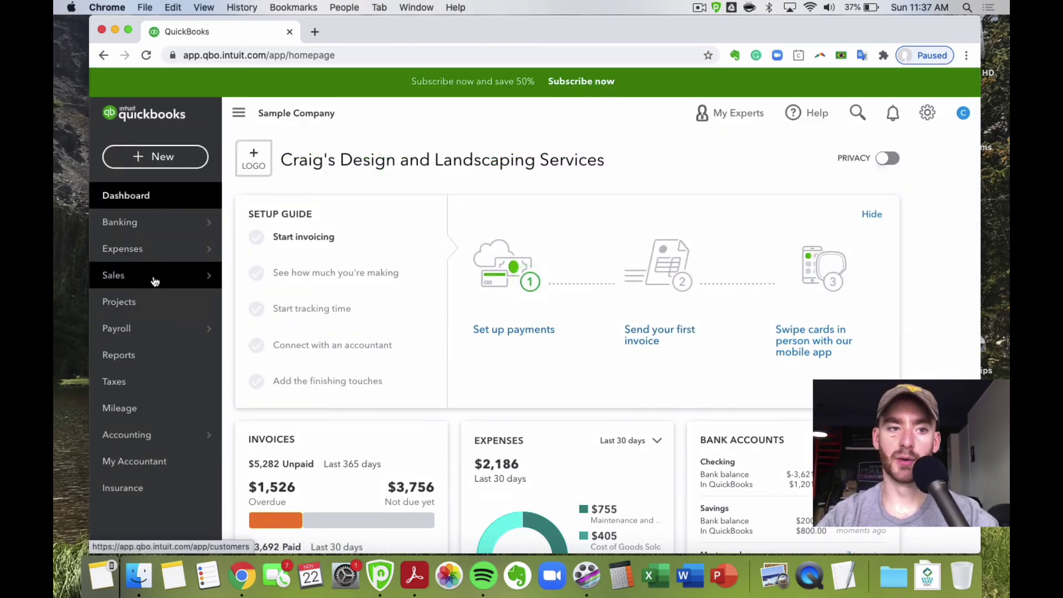
pyautogui.click(296, 388)
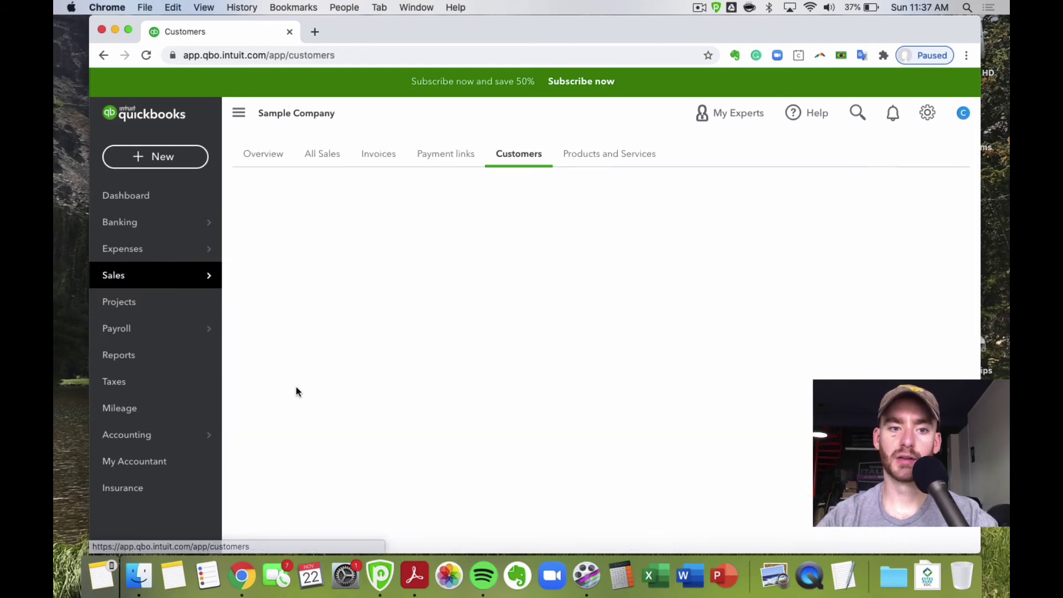
pyautogui.scroll(-3, 495, 275)
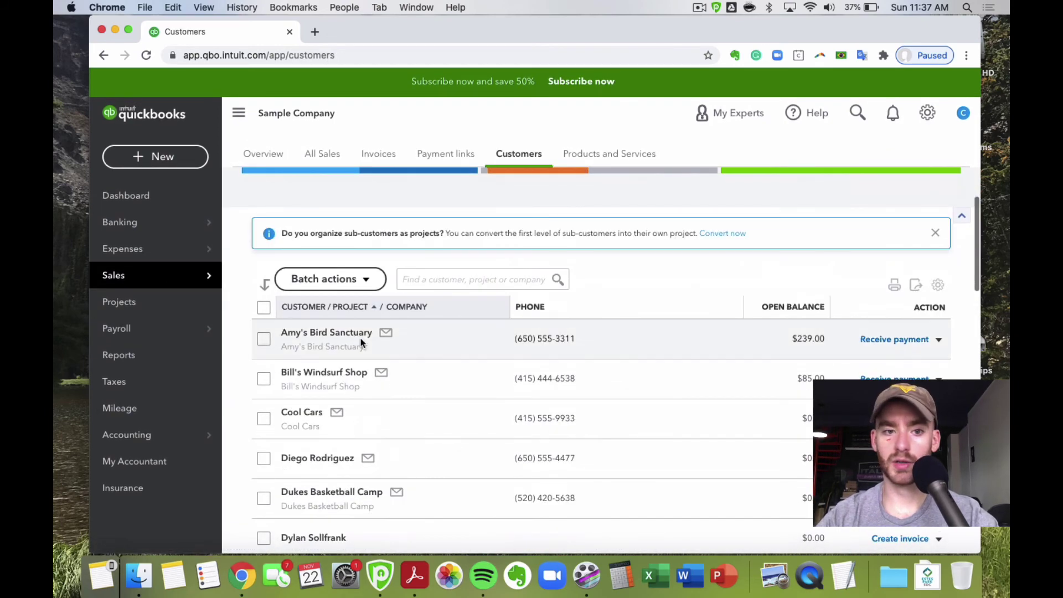
pyautogui.scroll(-5, 361, 343)
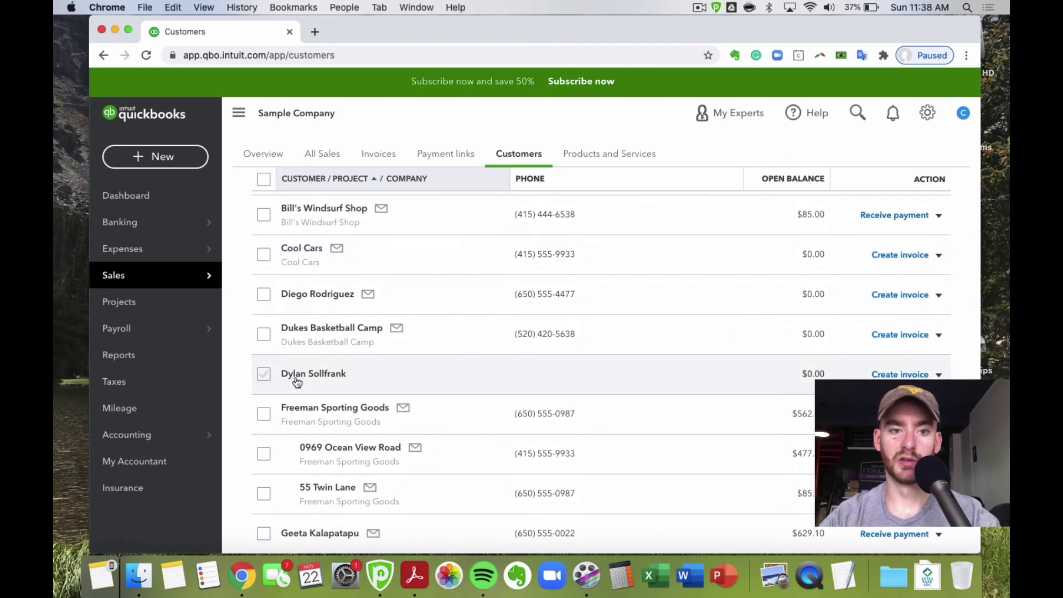
pyautogui.click(296, 379)
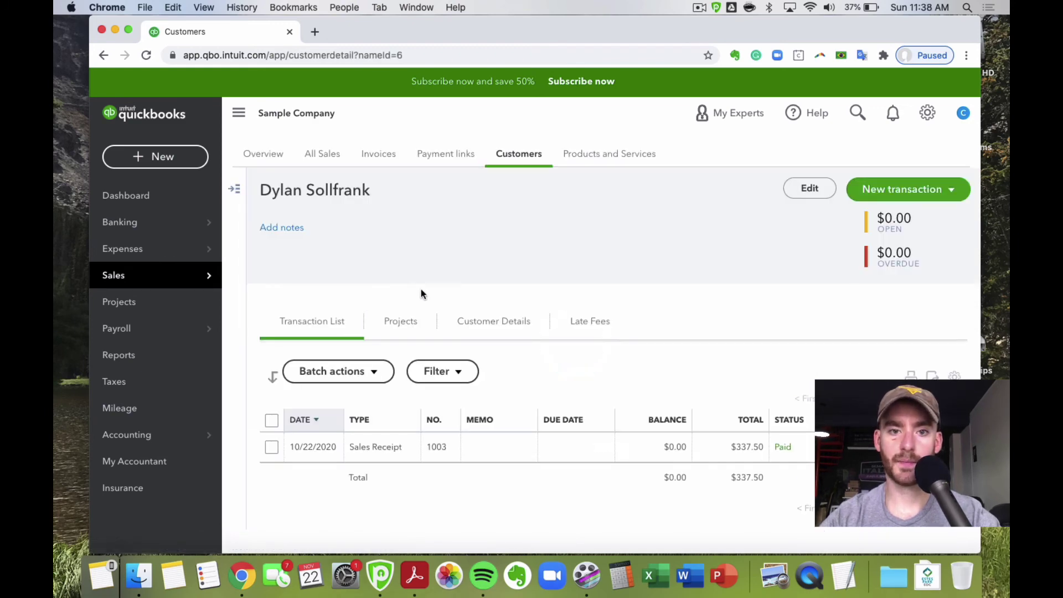
# - Review the customer's editable information, including the Payment and billing section, and close it without changes
pyautogui.click(809, 189)
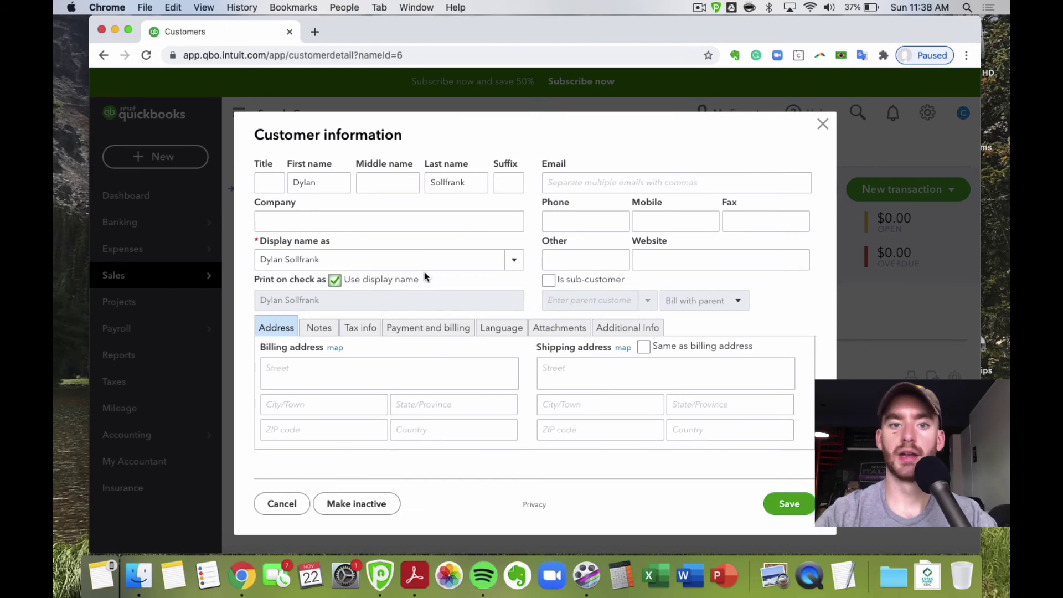
pyautogui.click(444, 327)
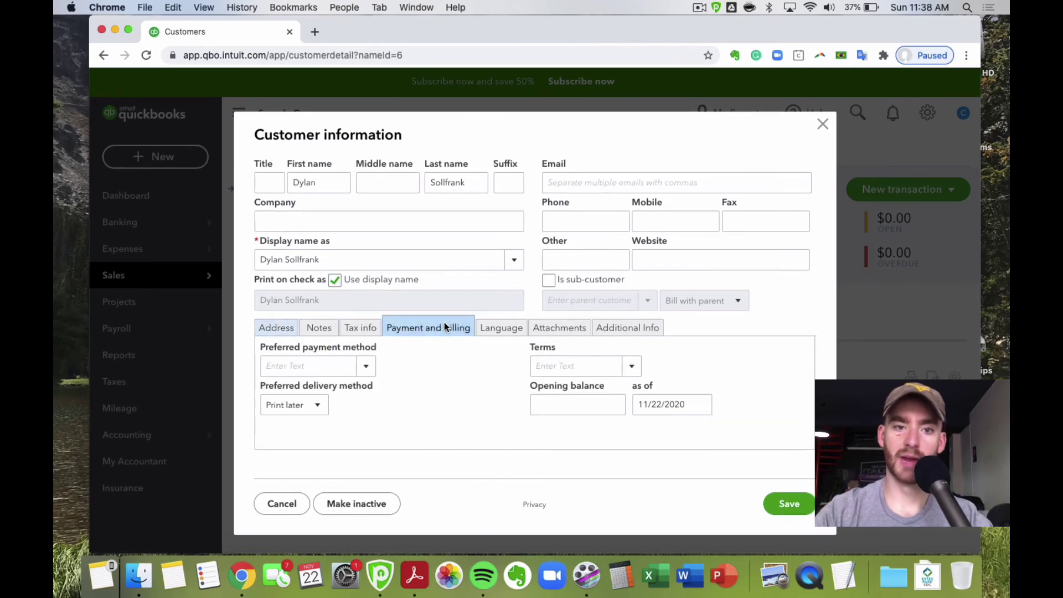
pyautogui.click(294, 334)
pyautogui.click(822, 124)
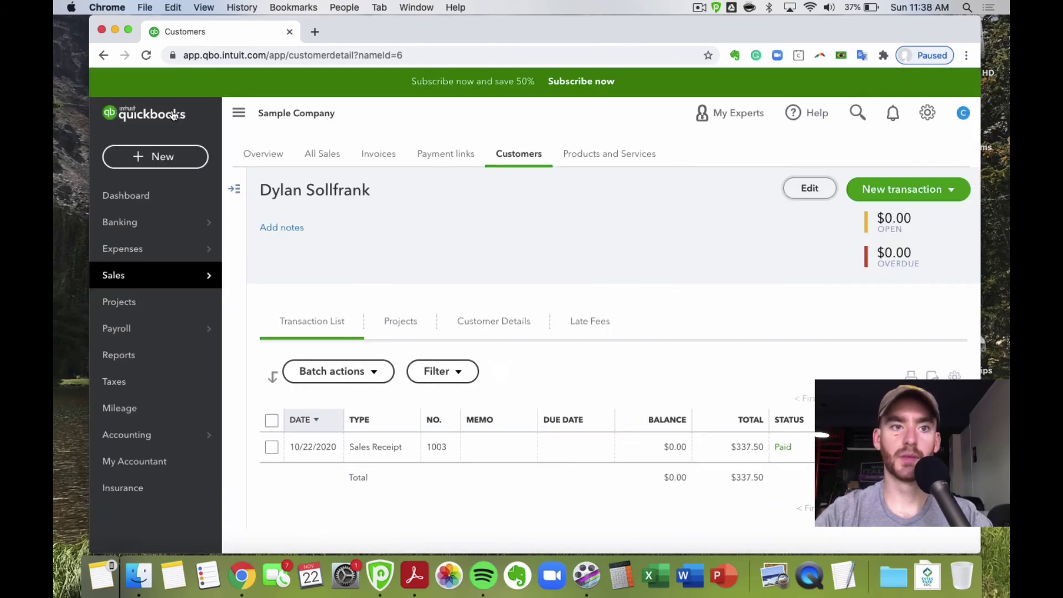
# - Start a new invoice for Bill's Windsurf Shop, switching the Send later option on and off again
pyautogui.click(153, 155)
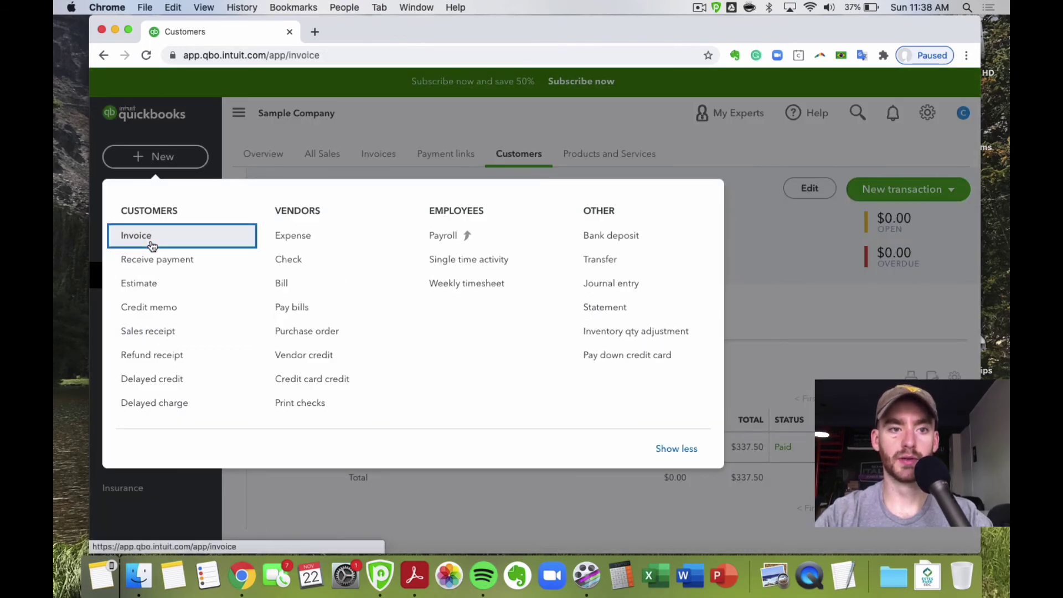
pyautogui.click(152, 244)
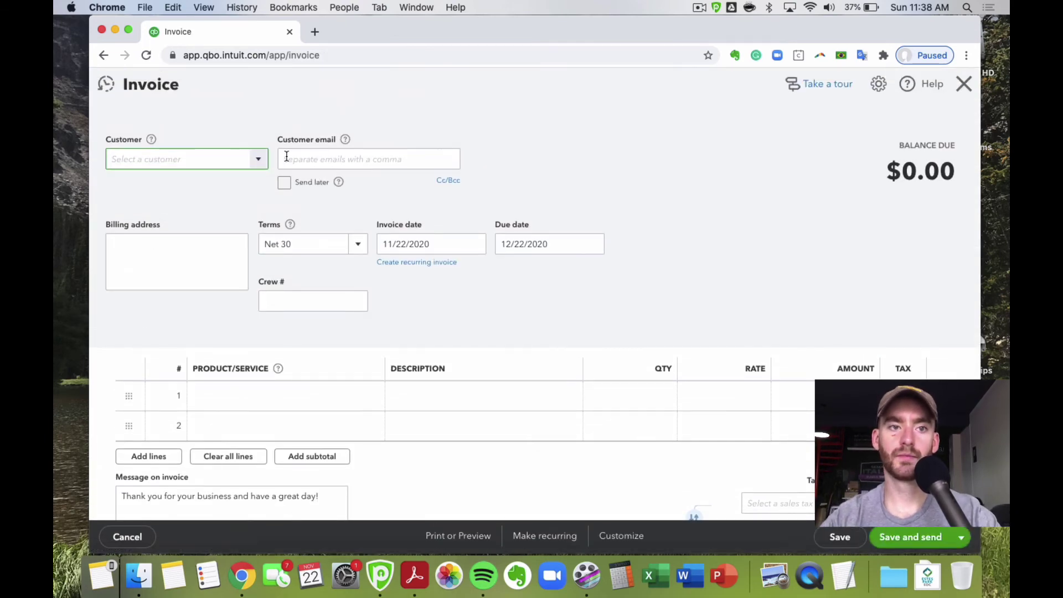
pyautogui.click(257, 160)
pyautogui.click(199, 230)
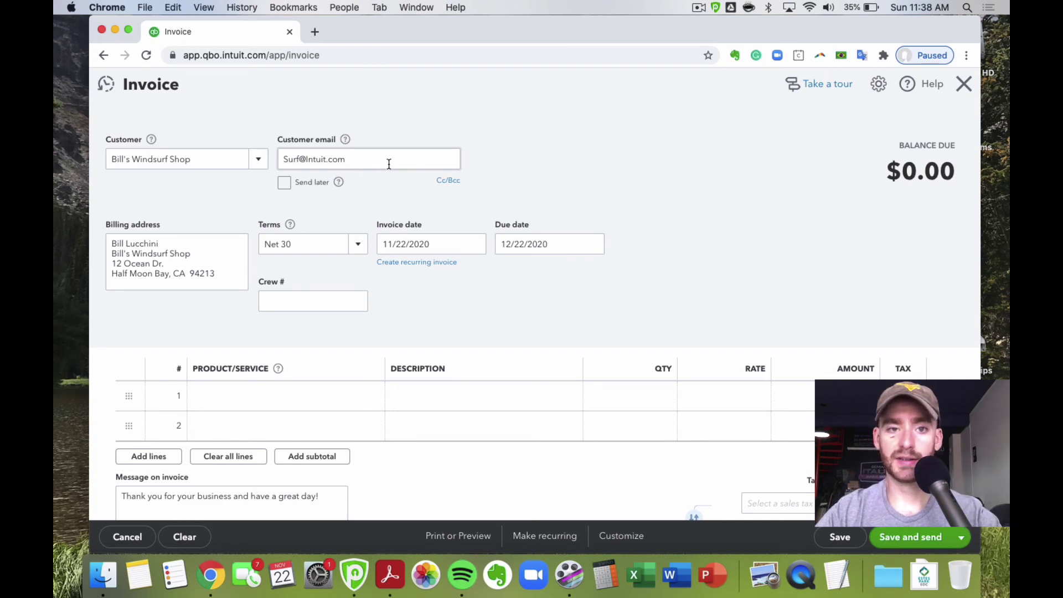
pyautogui.click(286, 183)
pyautogui.click(288, 182)
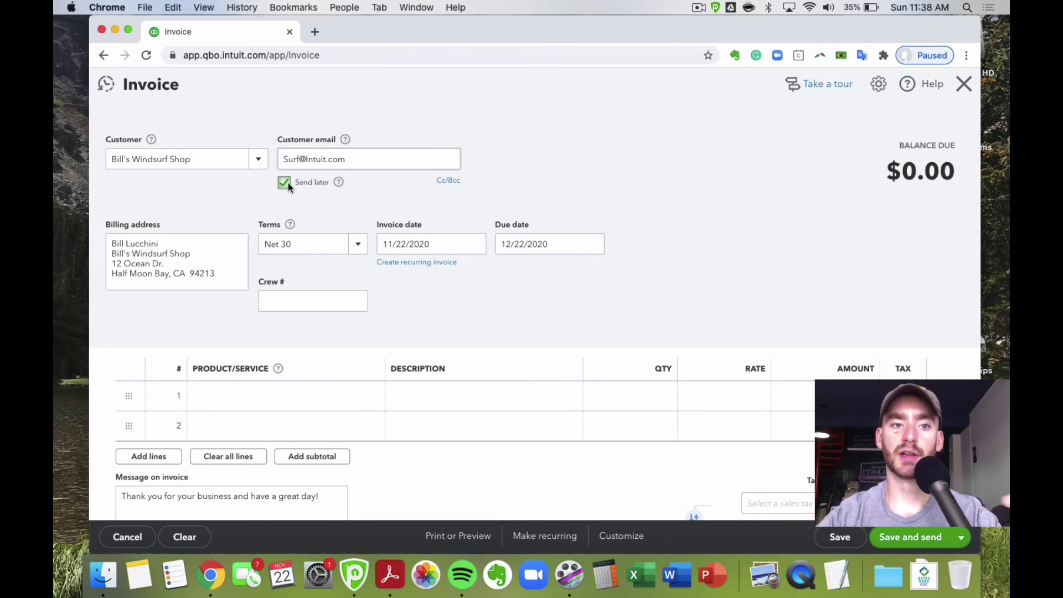
# - Set the invoice date of the Bill's Windsurf Shop invoice to 12/05/2020
pyautogui.scroll(-1, 220, 269)
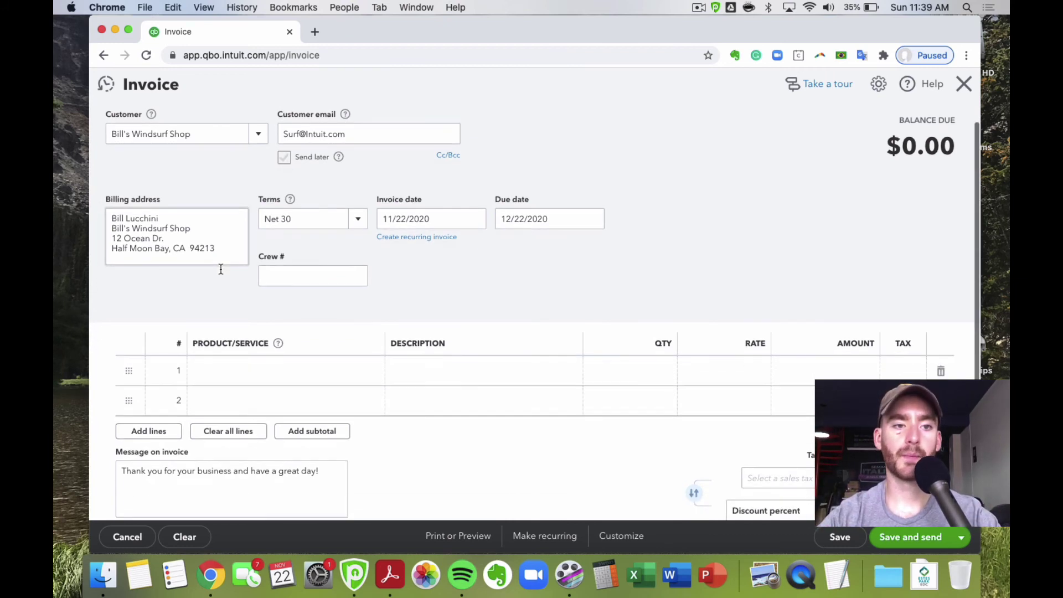
pyautogui.click(358, 219)
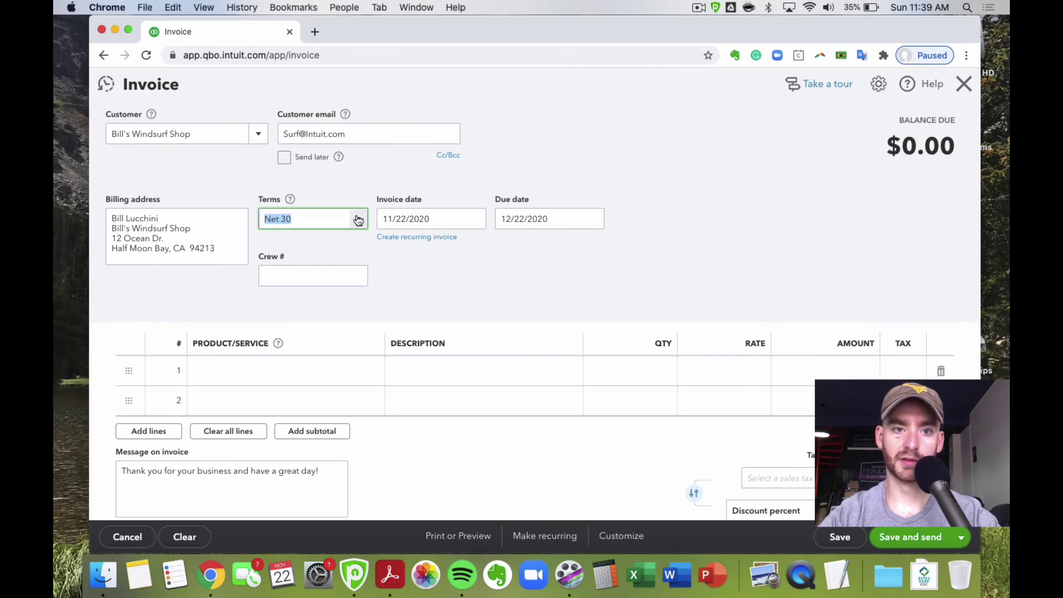
pyautogui.click(438, 222)
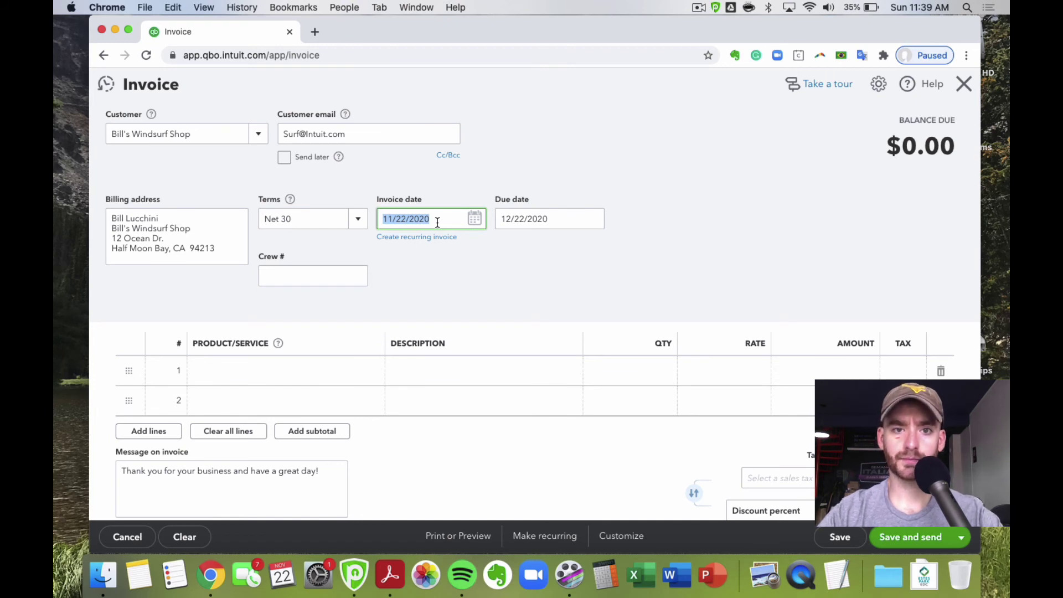
pyautogui.write('1')
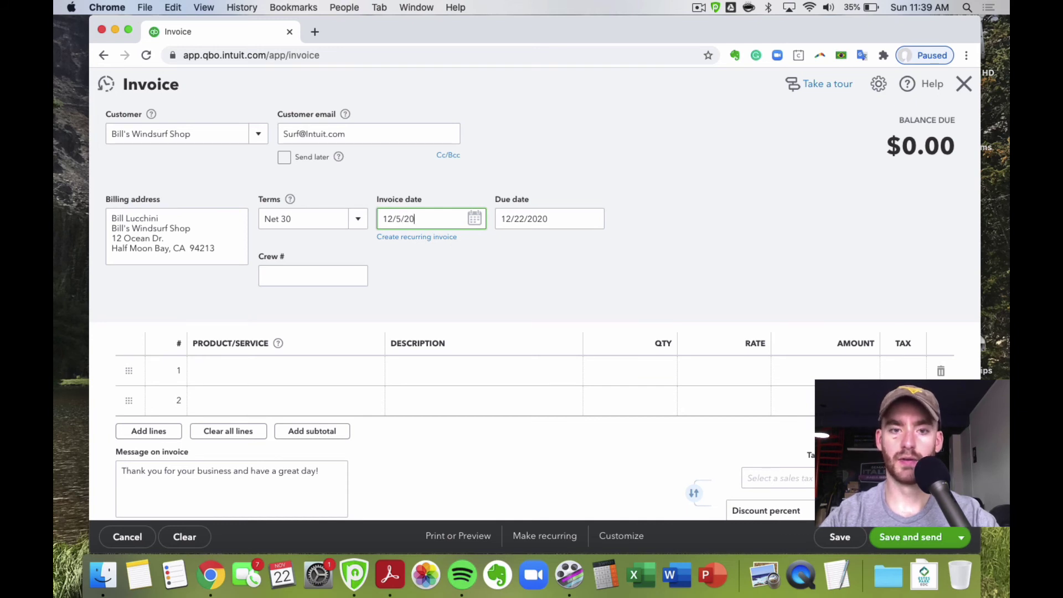
pyautogui.click(615, 165)
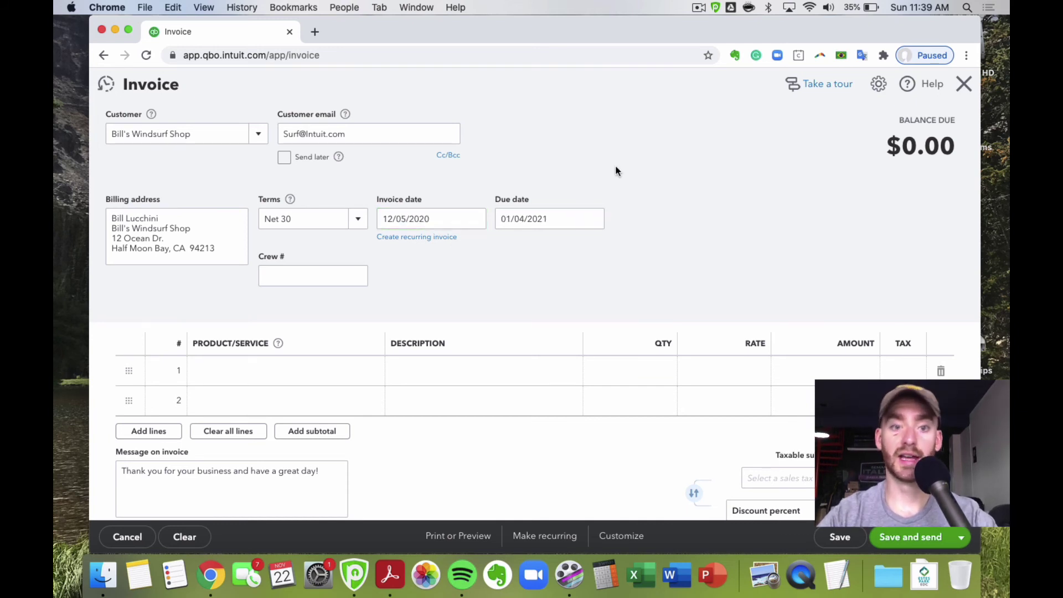
# - Re-enter the invoice date as 12/05/2020 without slashes, a second time in the same way
pyautogui.click(424, 220)
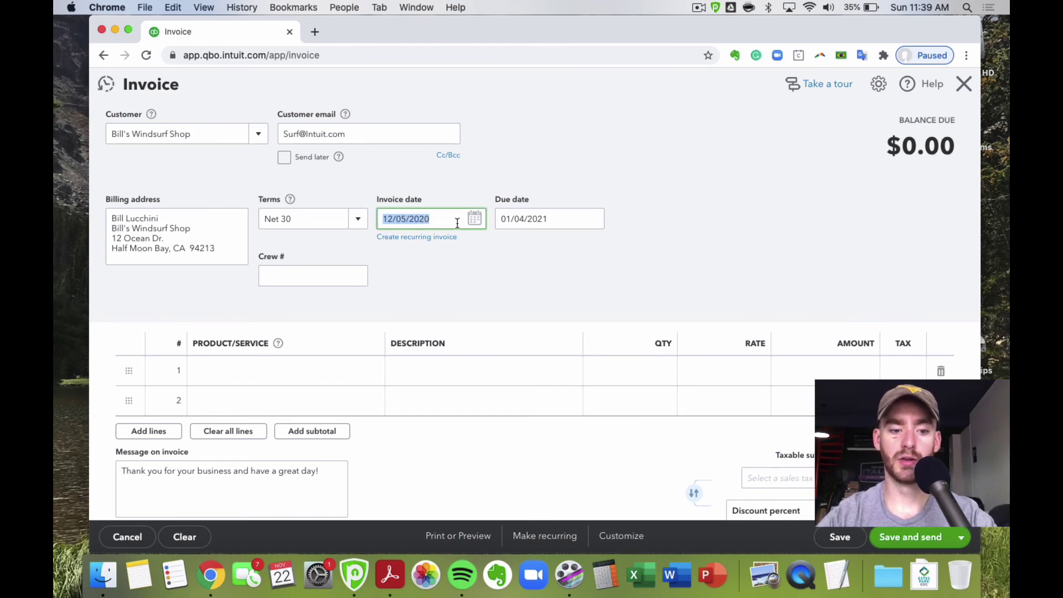
pyautogui.write('12052020')
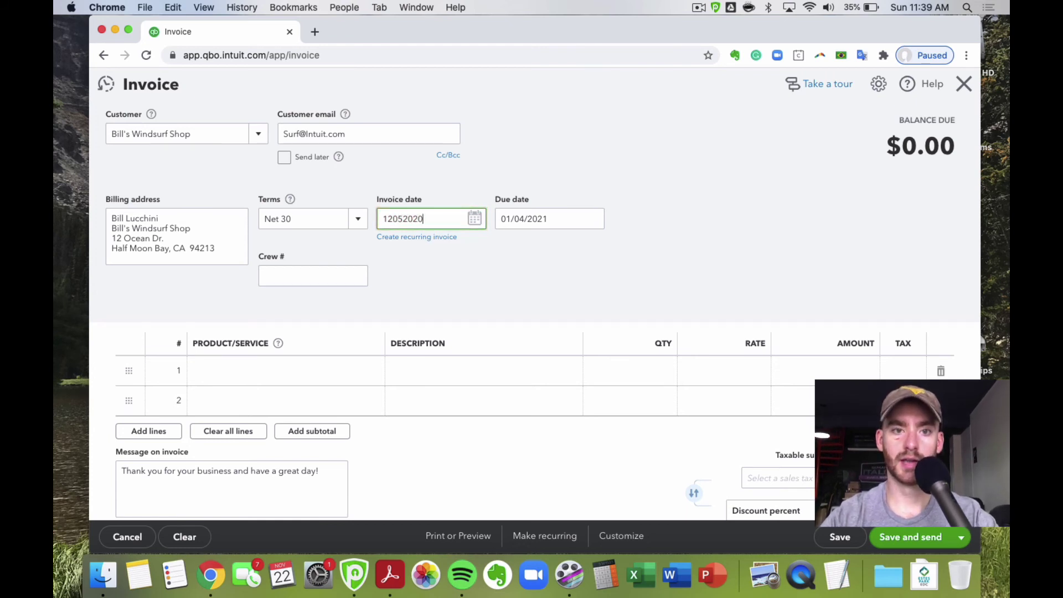
pyautogui.press('Tab')
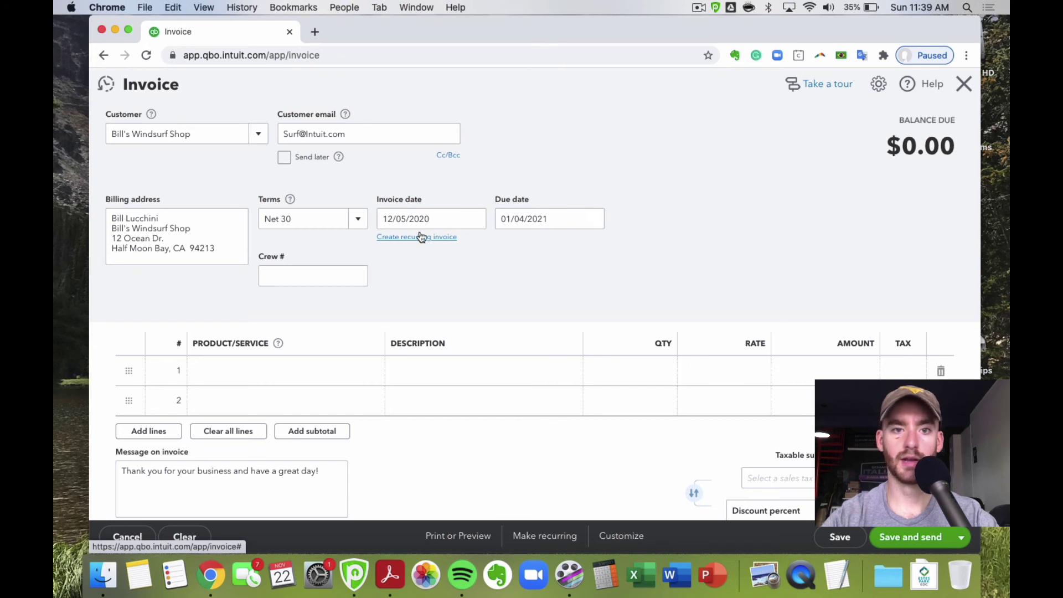
pyautogui.click(433, 218)
pyautogui.write('12')
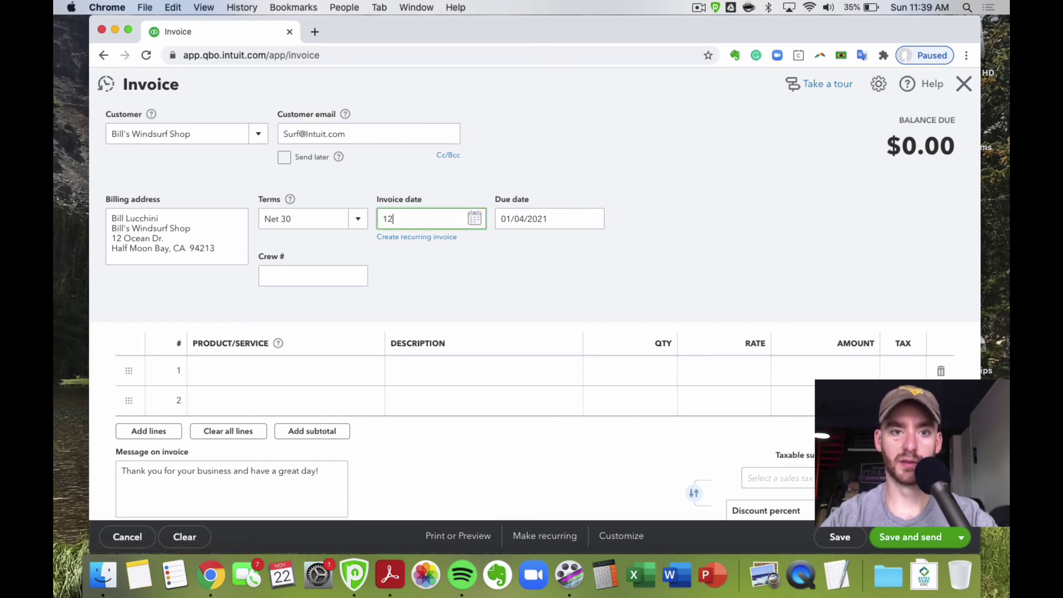
pyautogui.write('/05/2020')
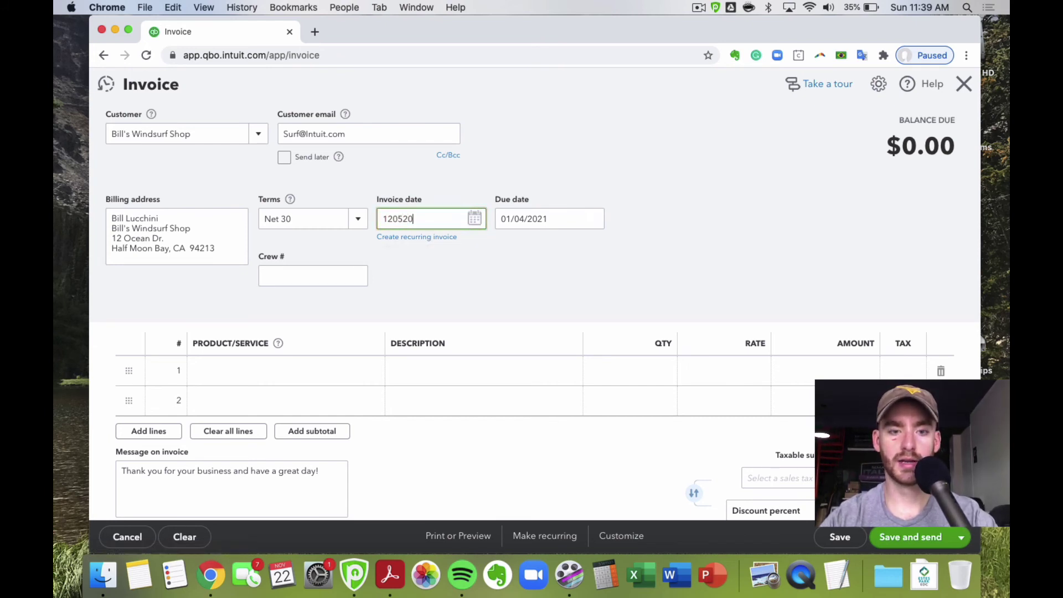
pyautogui.press('Tab')
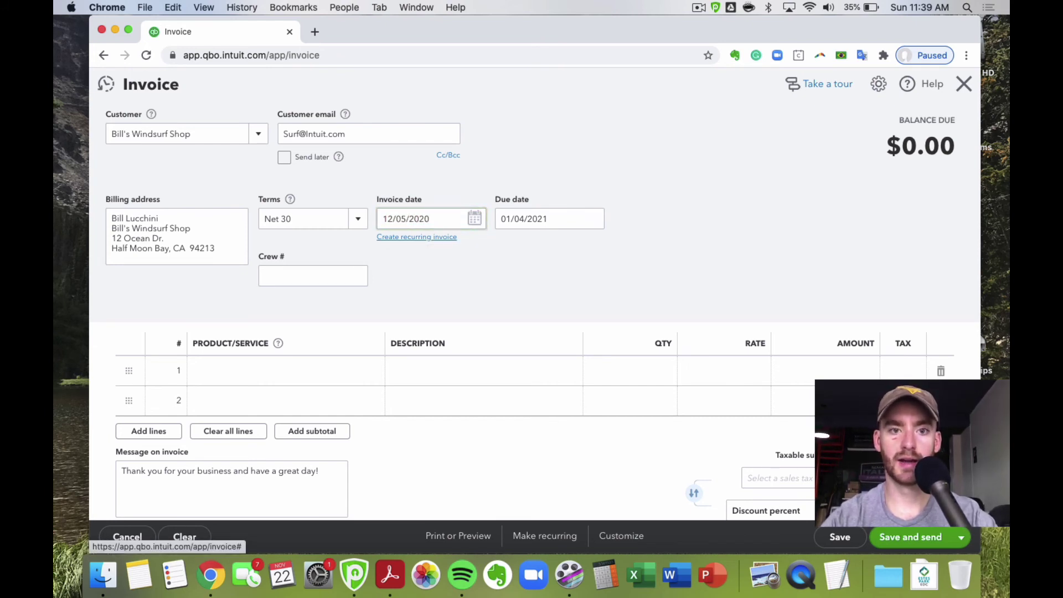
# - Set the invoice date to today's date, 11/22/2020, and shift it back one day to 11/21/2020
pyautogui.click(450, 216)
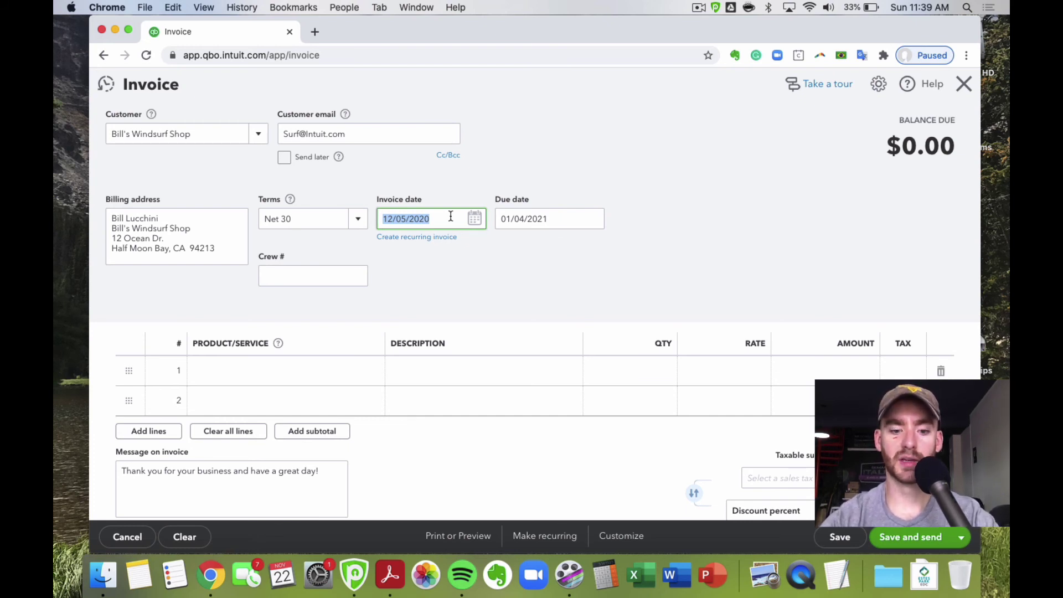
pyautogui.press('t')
pyautogui.click(557, 141)
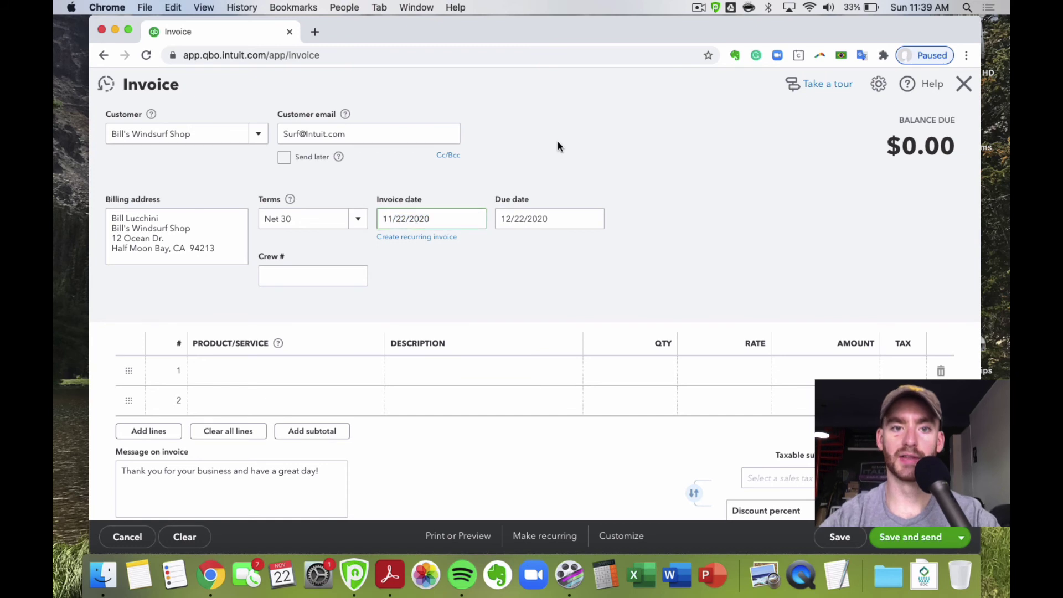
pyautogui.click(452, 219)
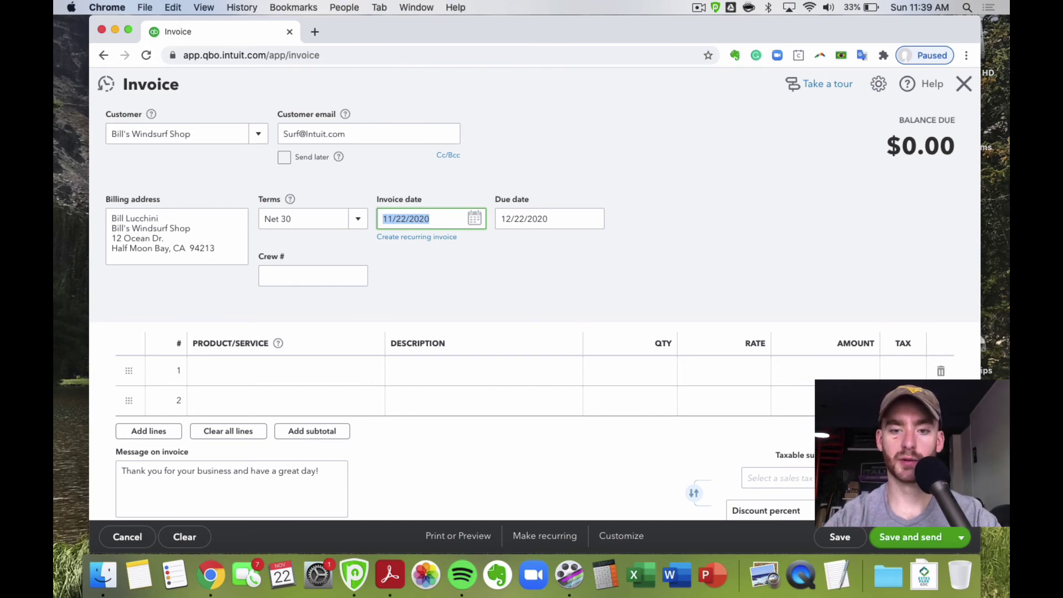
pyautogui.press('+')
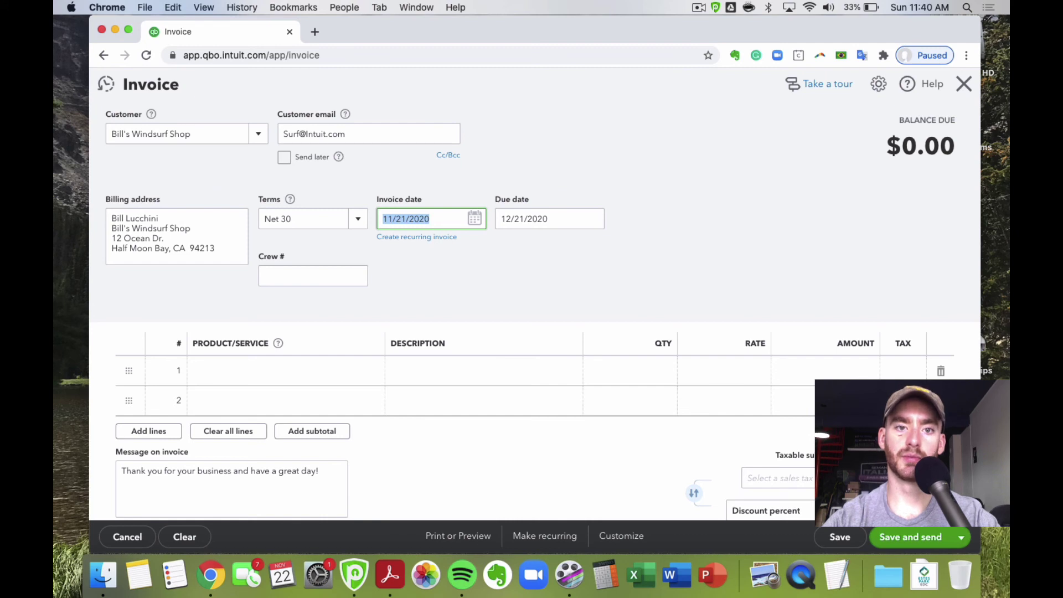
pyautogui.click(593, 157)
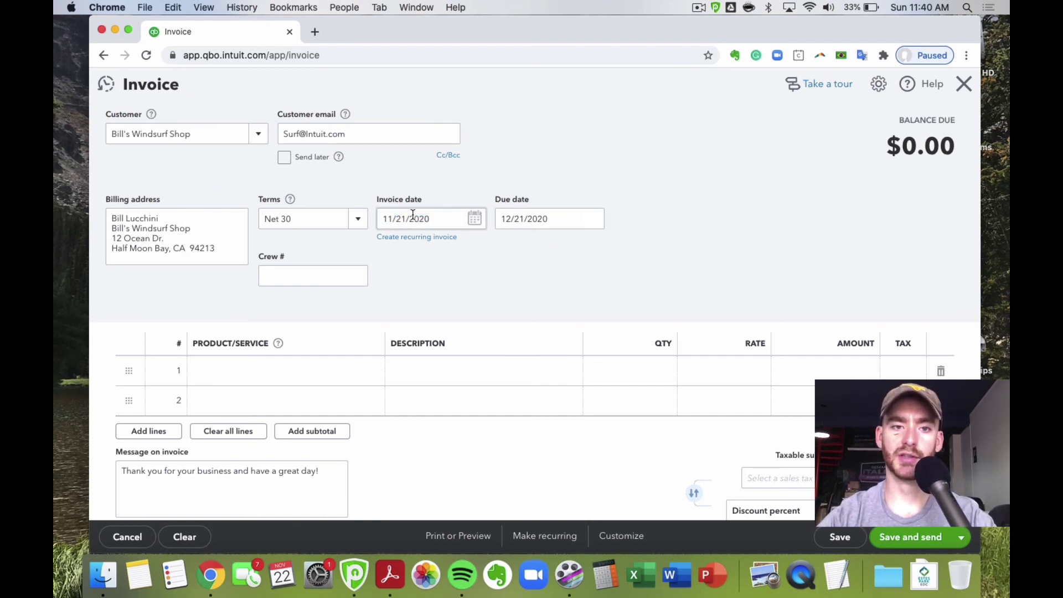
# - Look through the available products and services and choose Concrete for the first invoice line
pyautogui.scroll(-4, 308, 365)
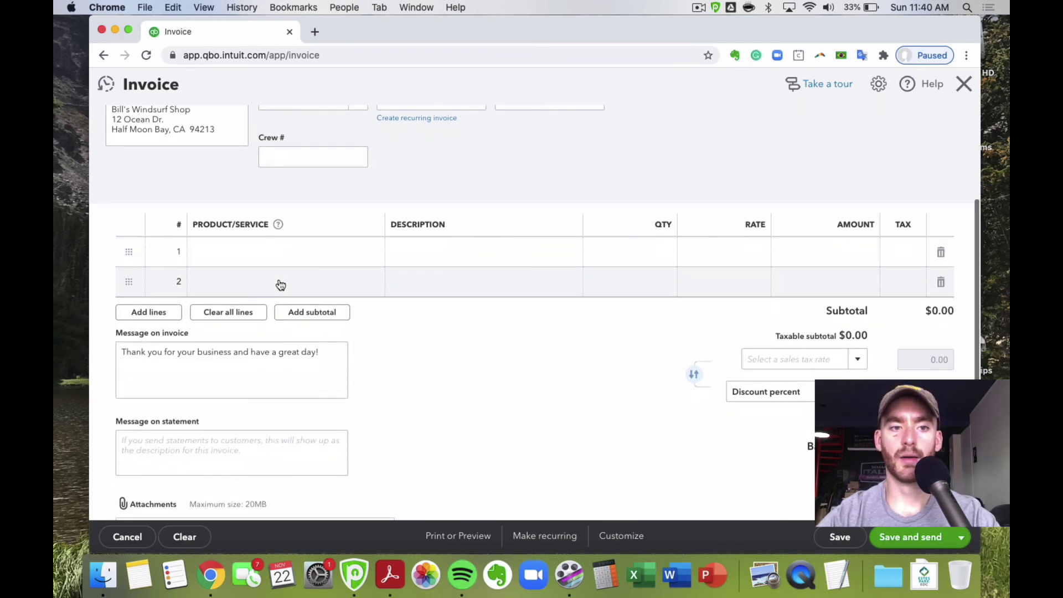
pyautogui.click(278, 255)
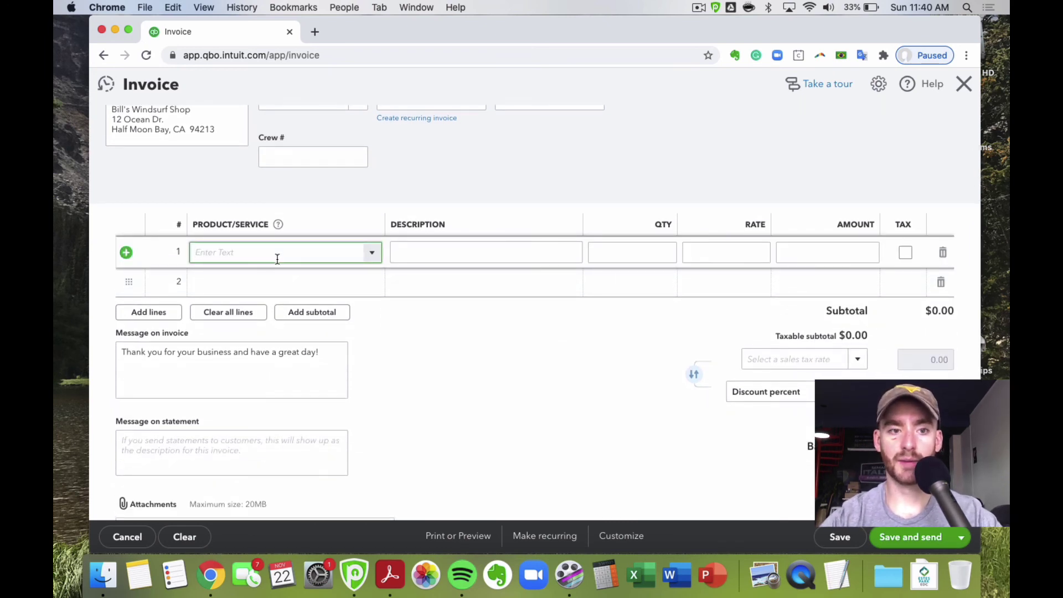
pyautogui.click(371, 253)
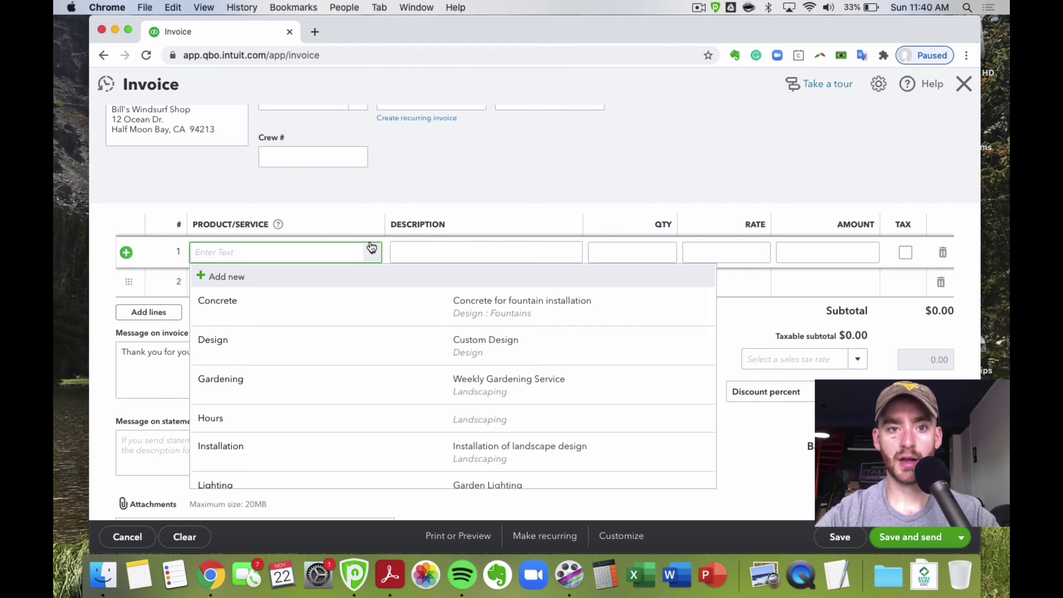
pyautogui.scroll(-1, 365, 324)
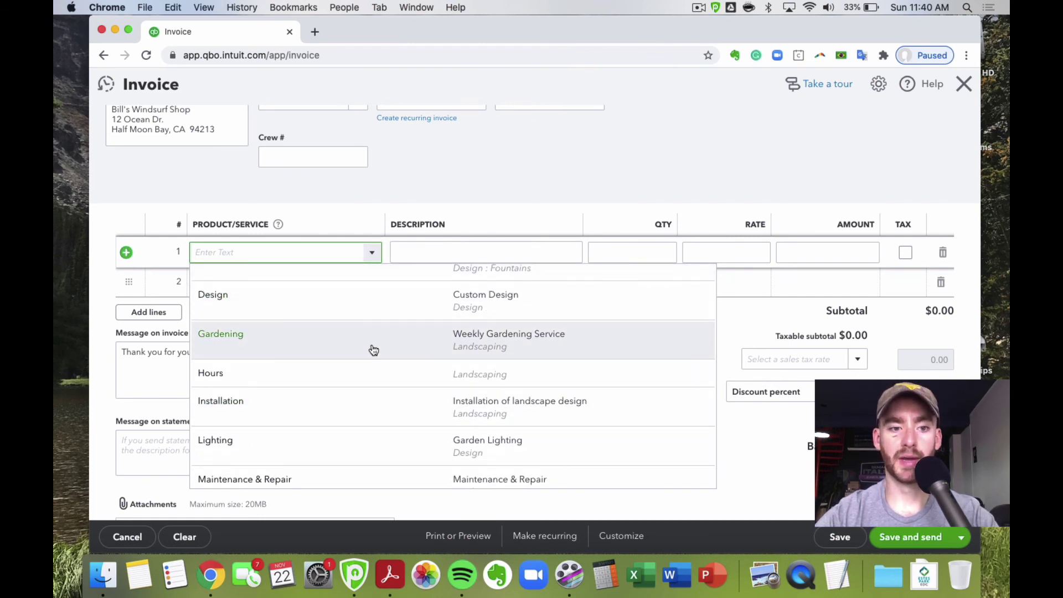
pyautogui.scroll(1, 371, 317)
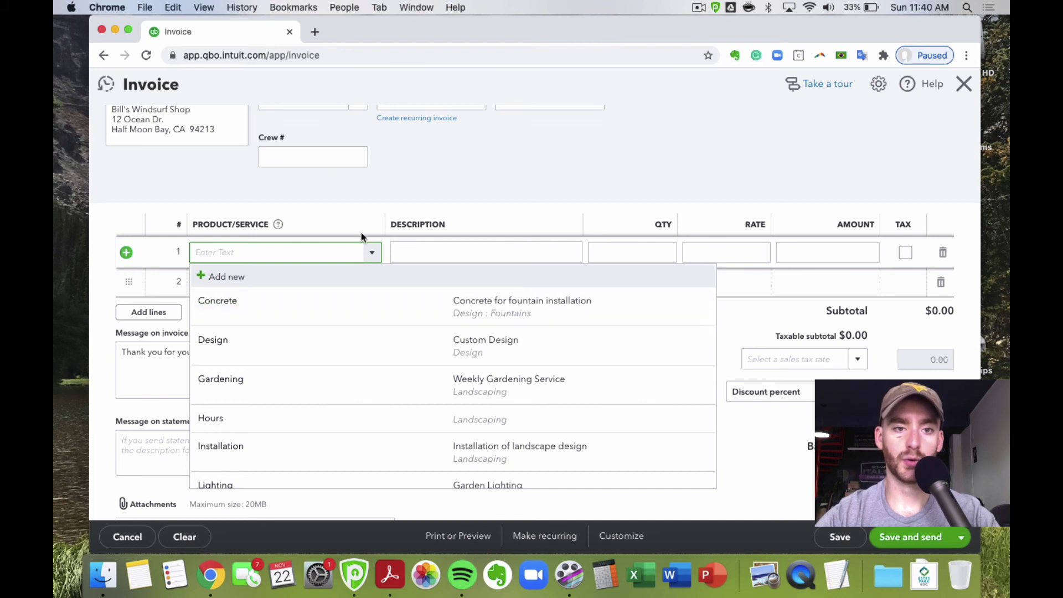
pyautogui.click(560, 169)
pyautogui.click(232, 256)
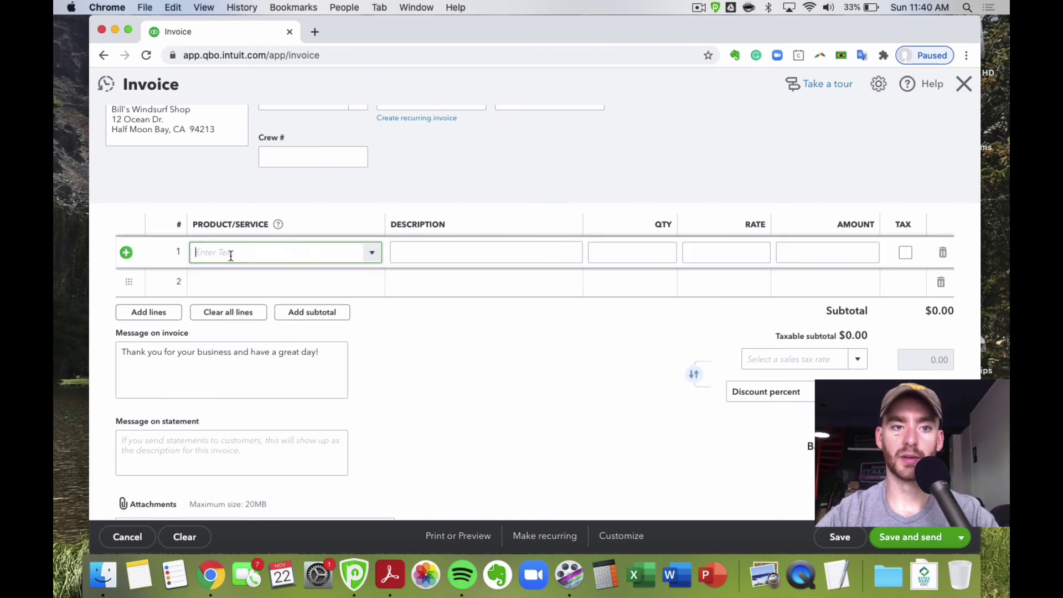
pyautogui.write('con')
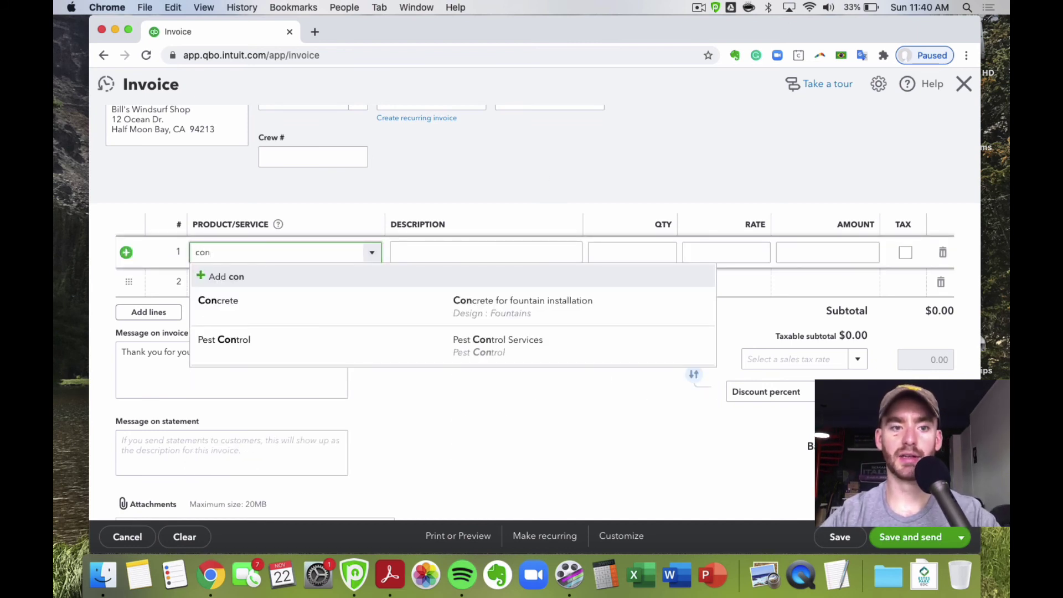
pyautogui.click(250, 309)
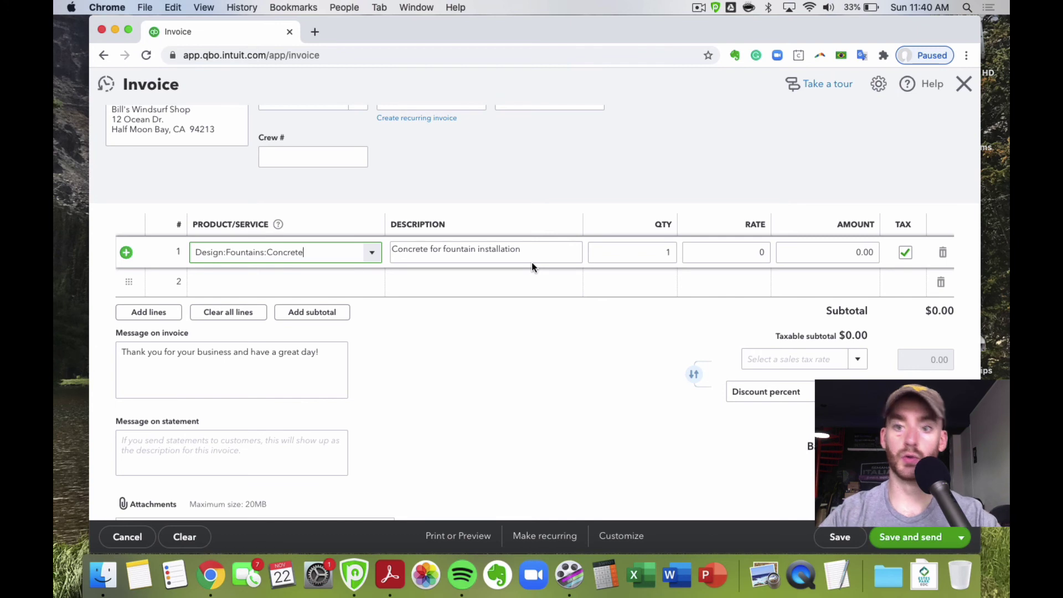
# - Set the amount of the Concrete line to 200
pyautogui.press('Tab')
pyautogui.press('Tab')
pyautogui.press('Tab')
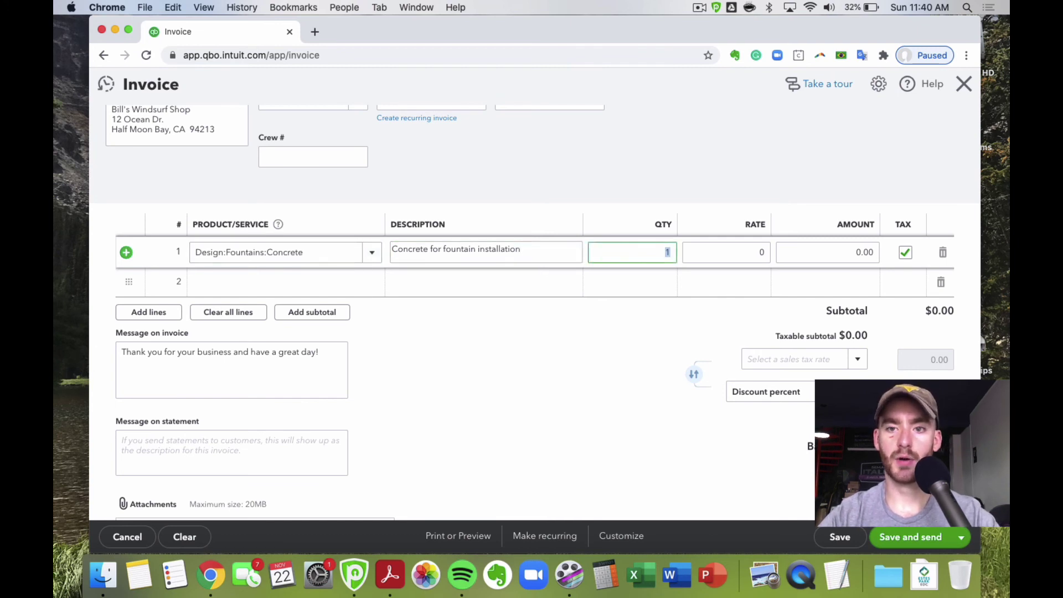
pyautogui.press('Tab')
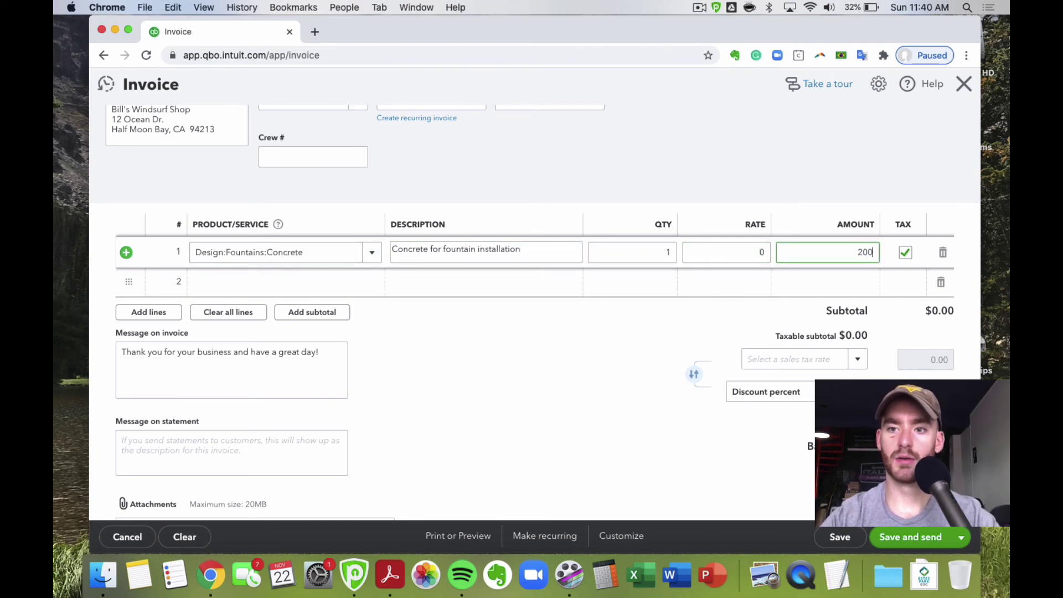
pyautogui.write('200')
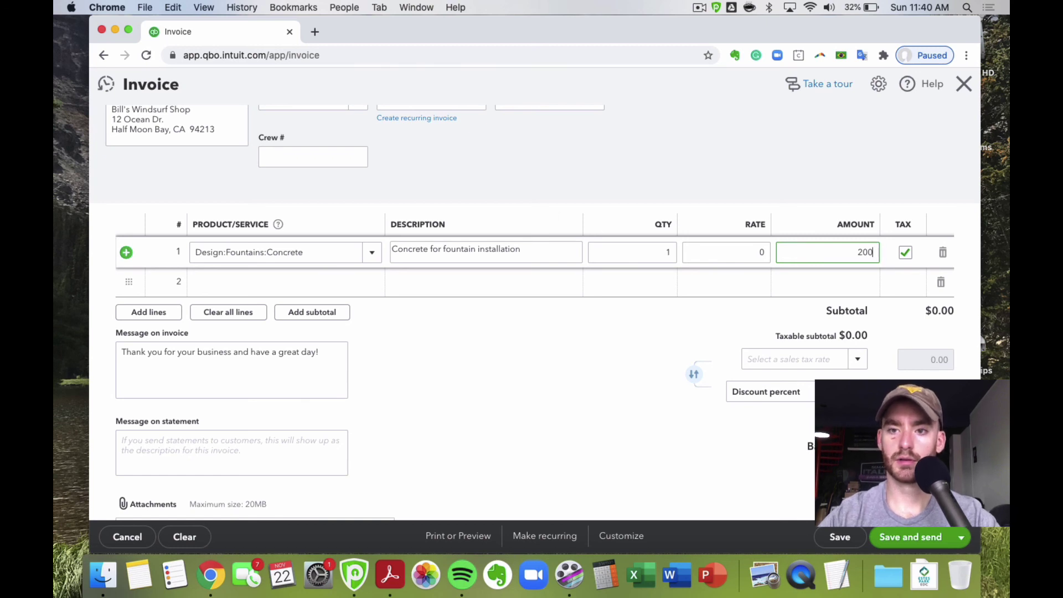
pyautogui.click(801, 162)
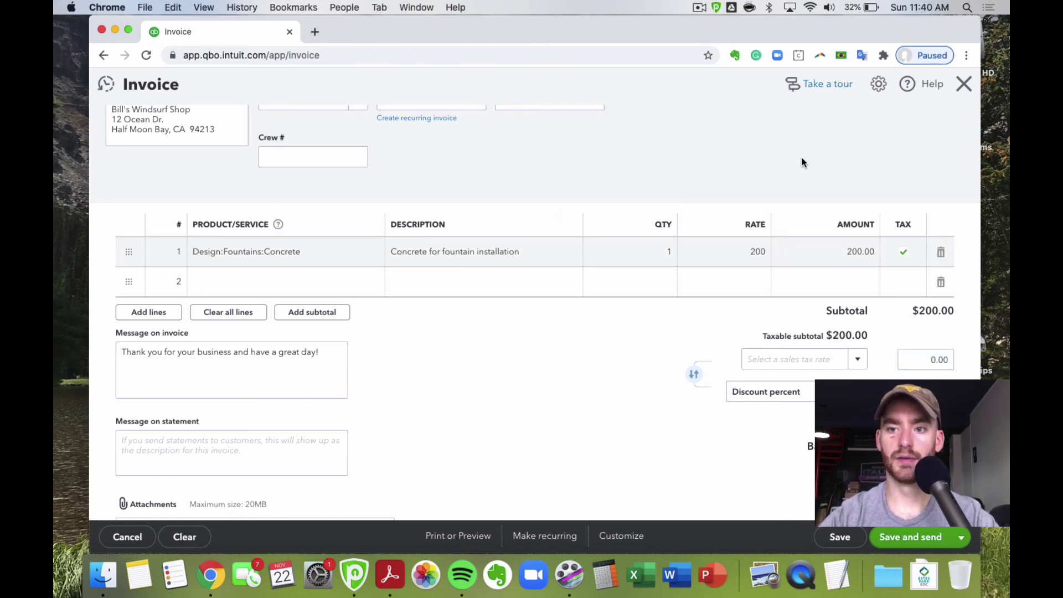
# - Calculate the amount of the Concrete line in place with the expression 200+50*3-55
pyautogui.click(827, 247)
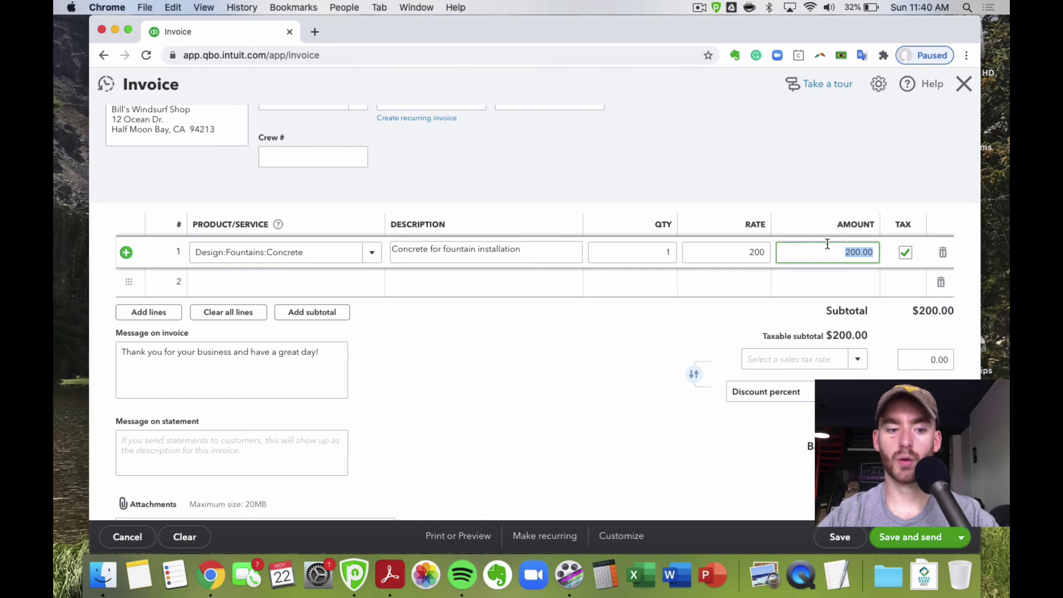
pyautogui.write('200')
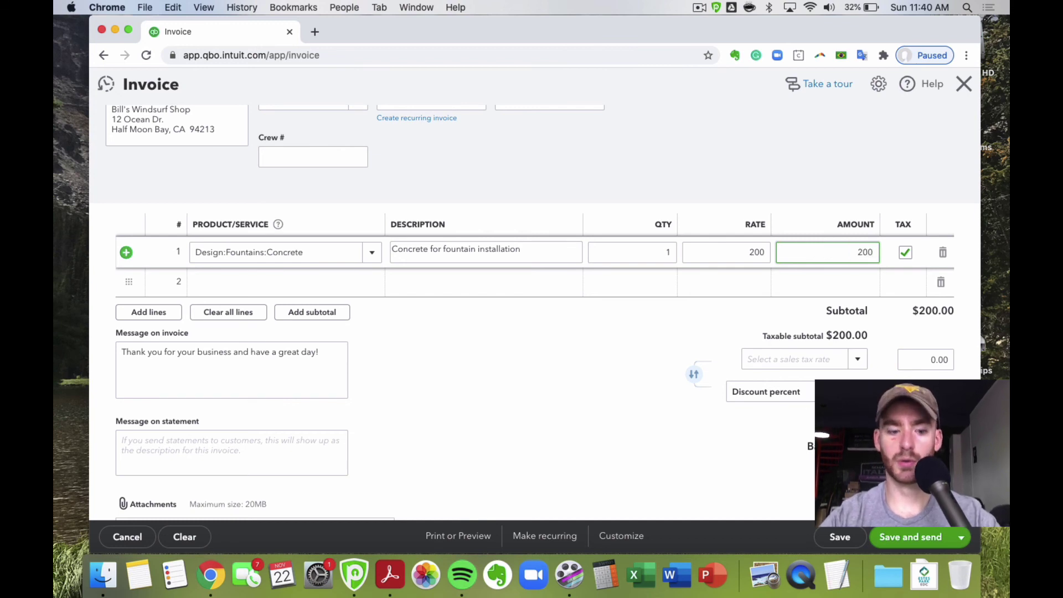
pyautogui.write('+')
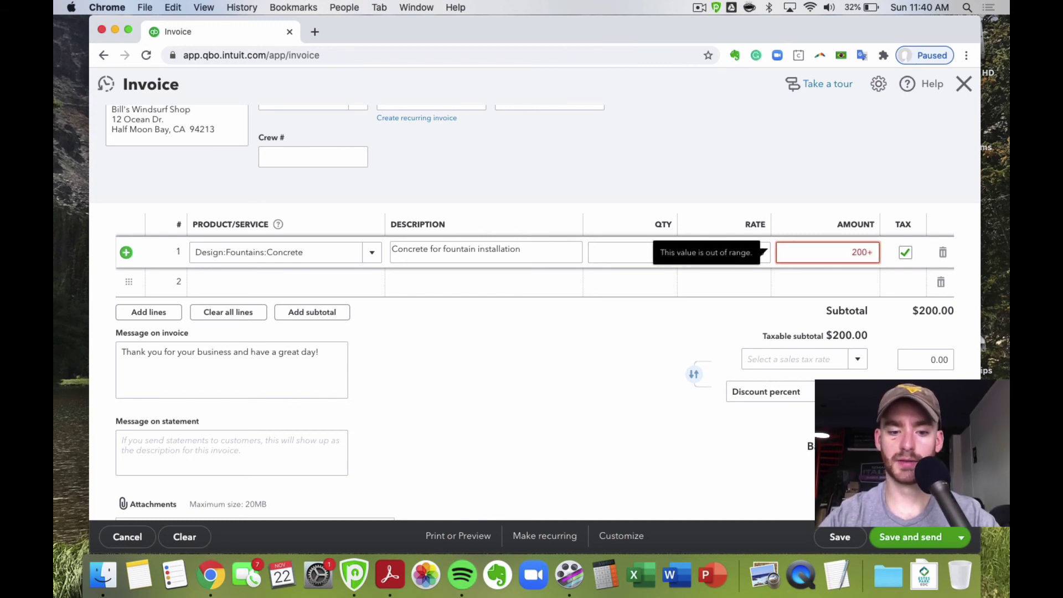
pyautogui.write('50*3')
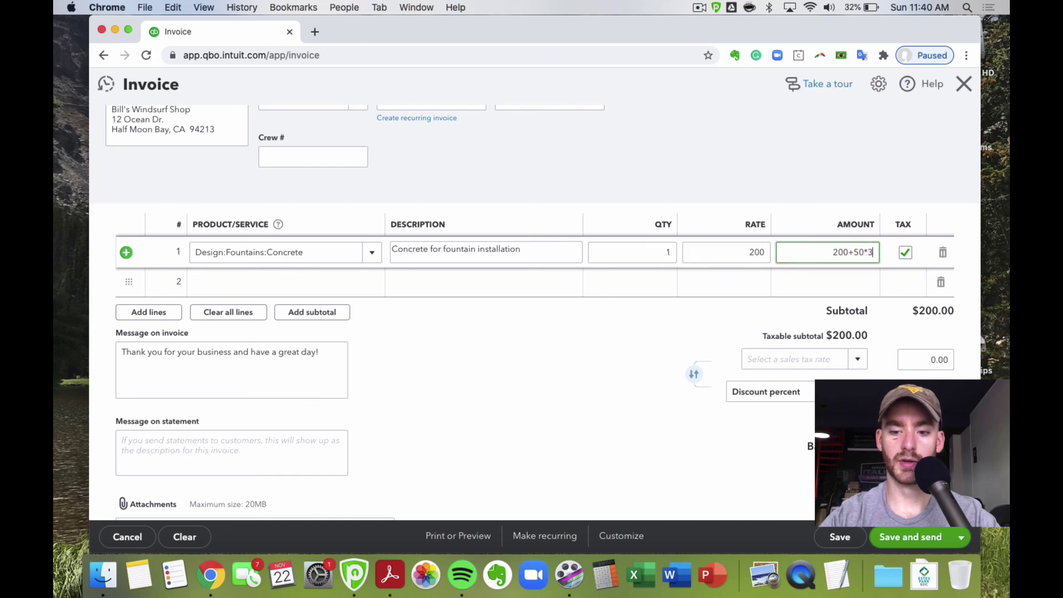
pyautogui.write('-55')
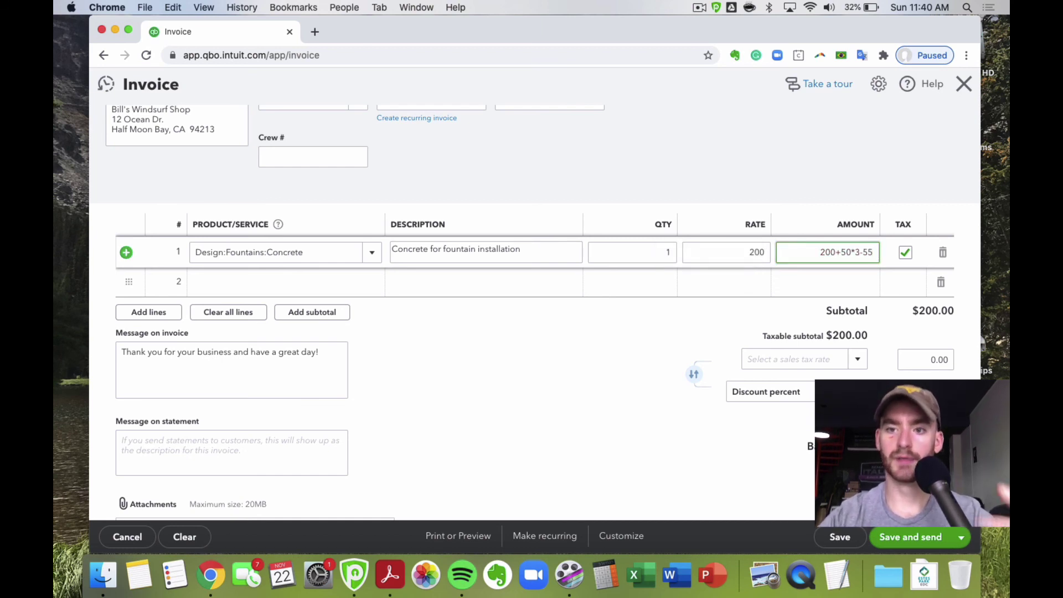
pyautogui.press('Return')
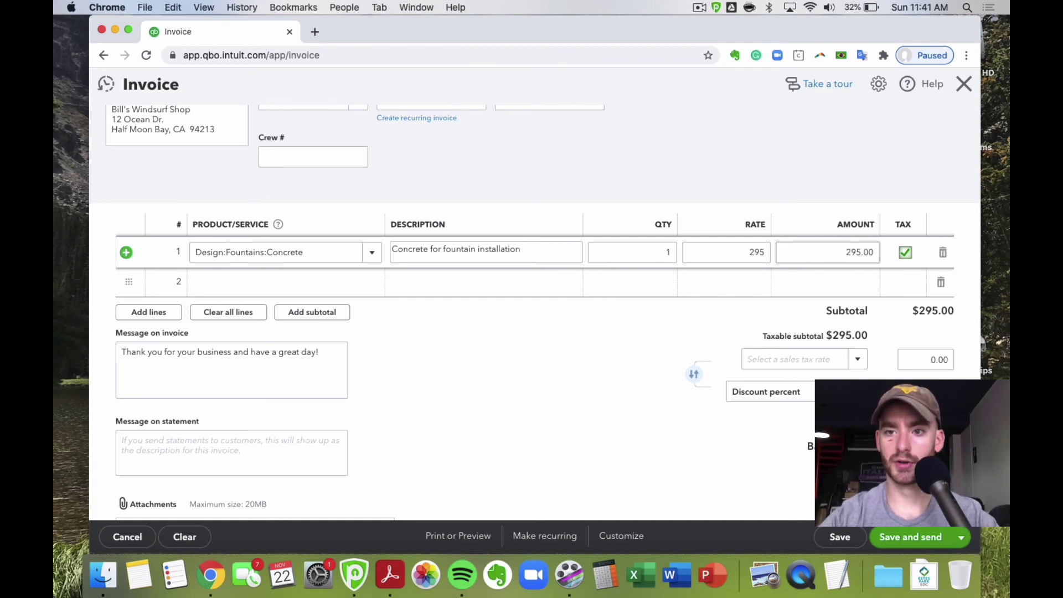
pyautogui.click(829, 164)
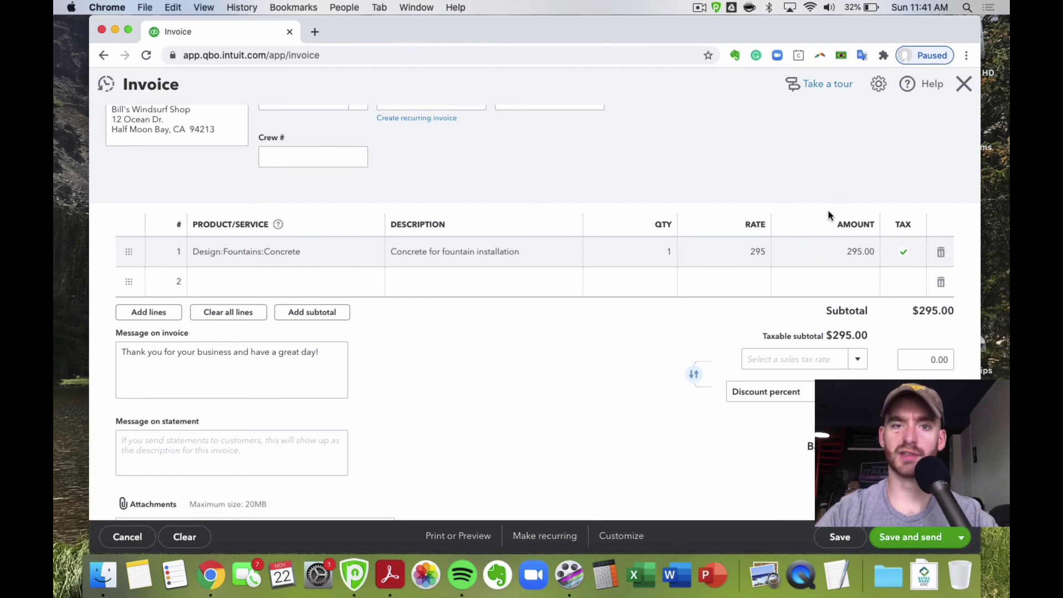
# - Replace the amount of the Concrete line with the result of the expression 100+76
pyautogui.click(836, 246)
pyautogui.write('1')
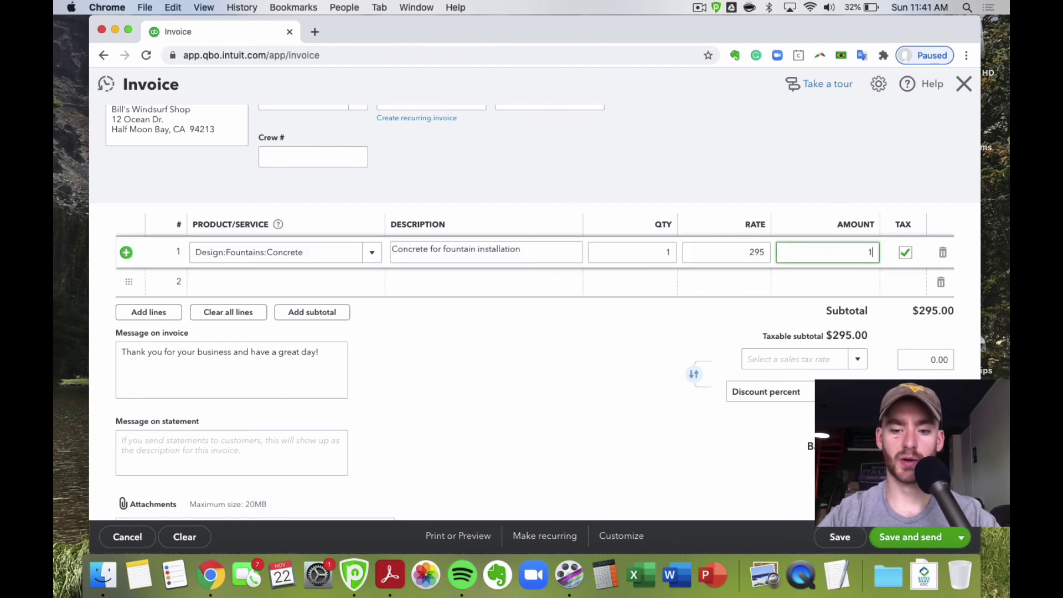
pyautogui.write('00+76')
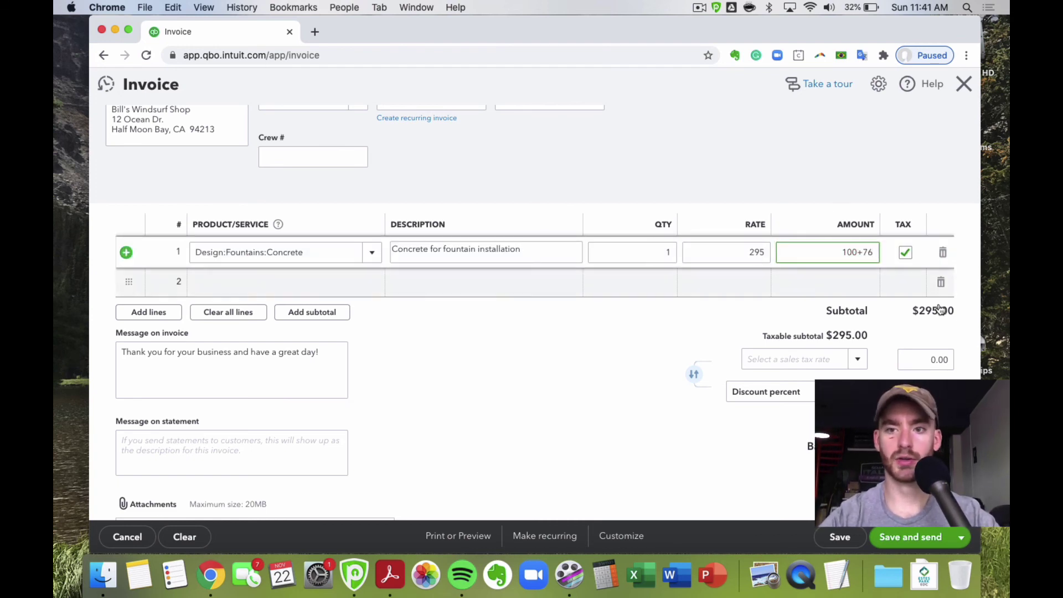
pyautogui.press('Tab')
pyautogui.click(782, 153)
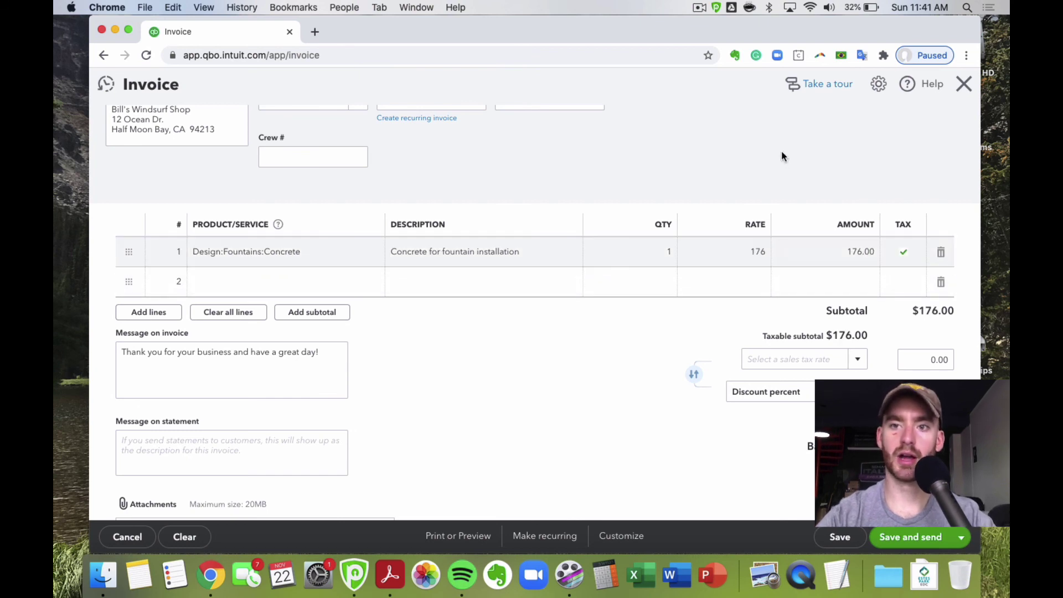
pyautogui.scroll(2, 782, 156)
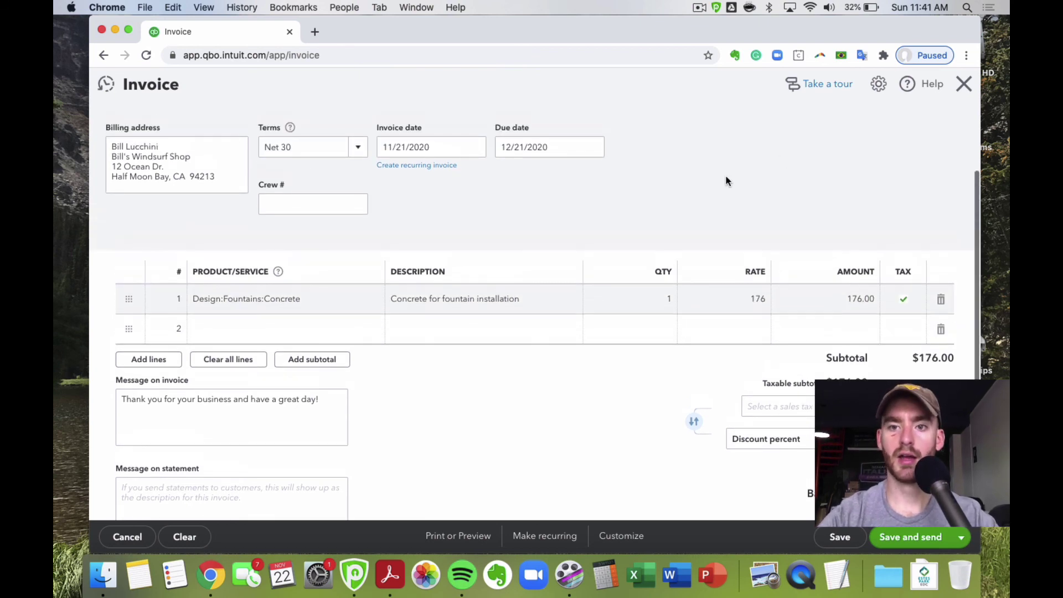
pyautogui.click(416, 143)
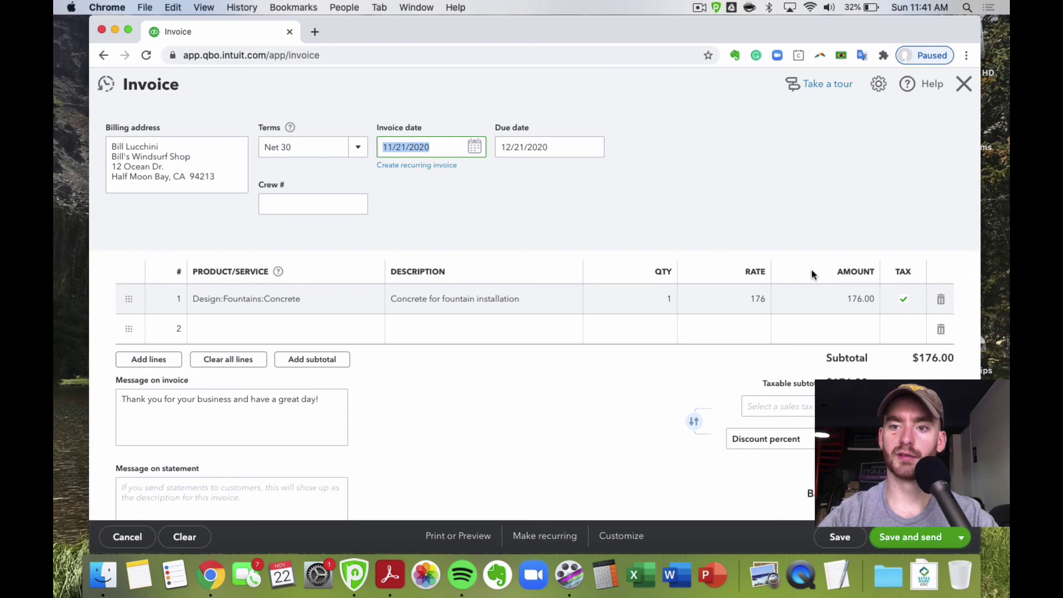
# - Review the invoice totals and save options, save the invoice for Bill's Windsurf Shop, and start a new one
pyautogui.click(776, 163)
pyautogui.scroll(-1, 777, 164)
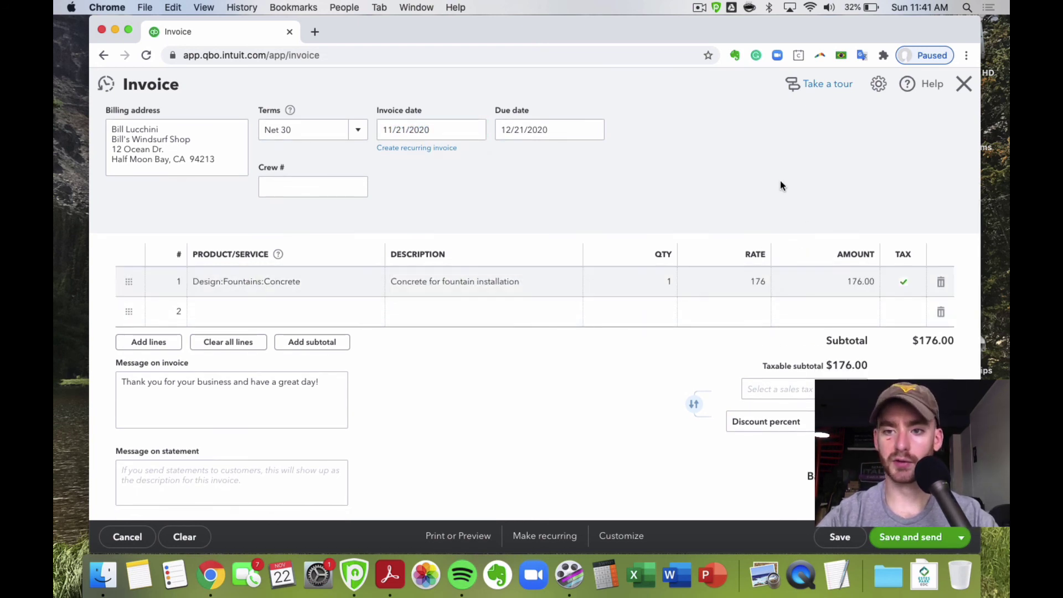
pyautogui.scroll(-5, 780, 186)
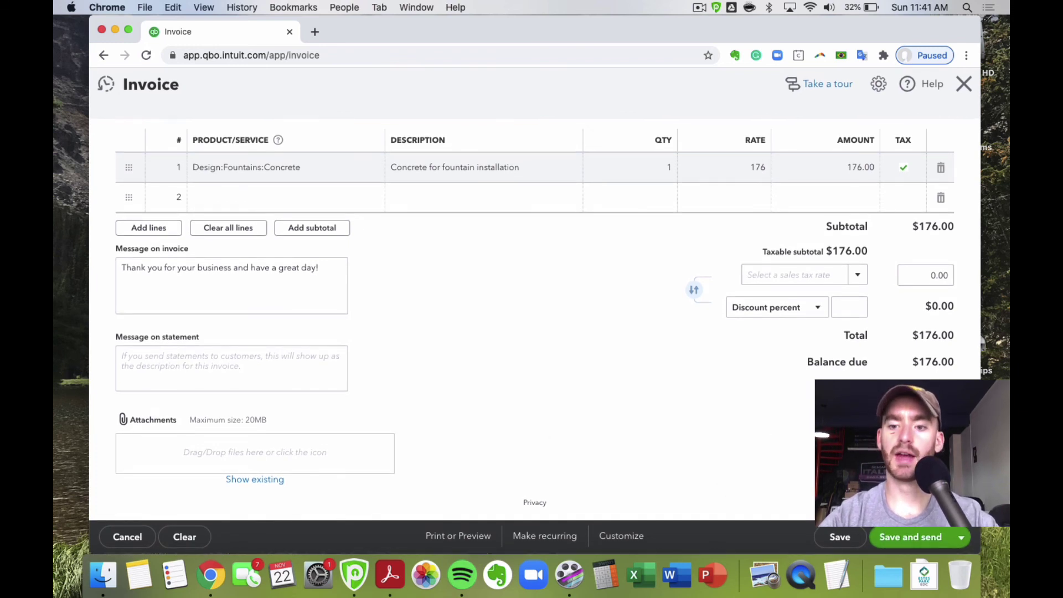
pyautogui.click(962, 537)
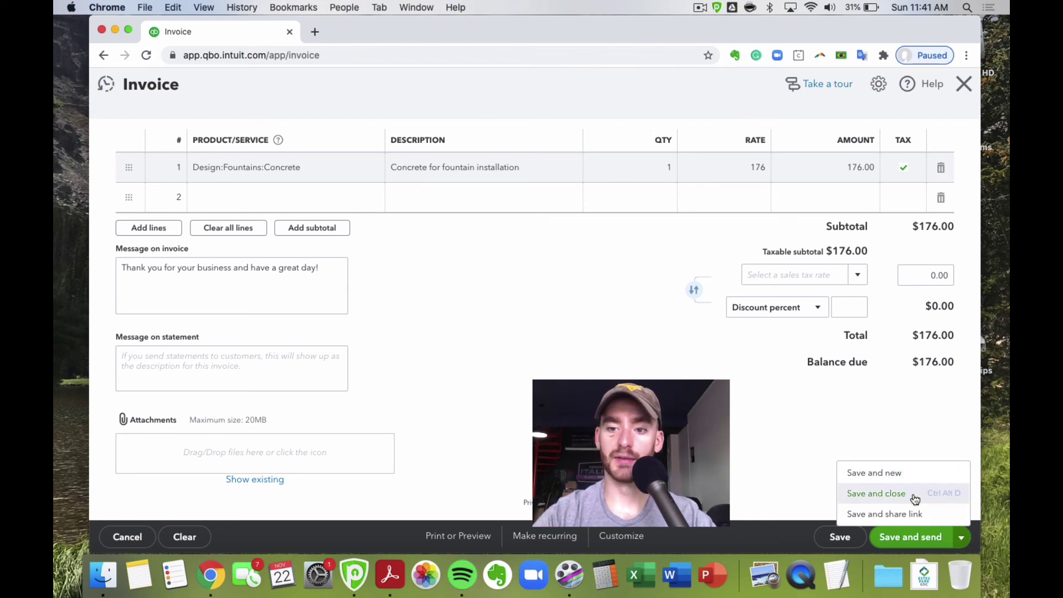
pyautogui.click(757, 454)
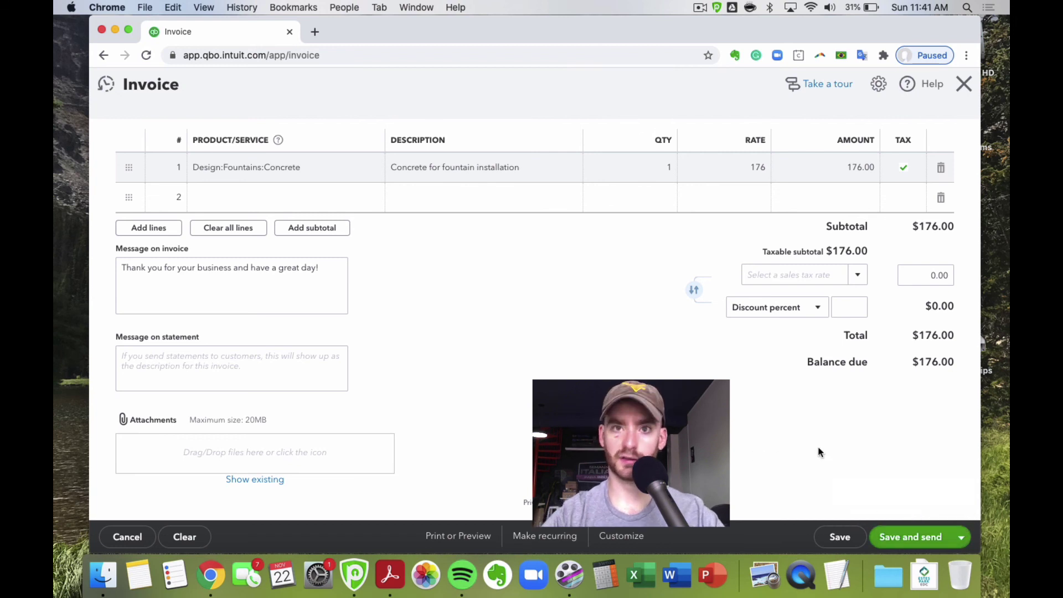
pyautogui.moveTo(923, 529)
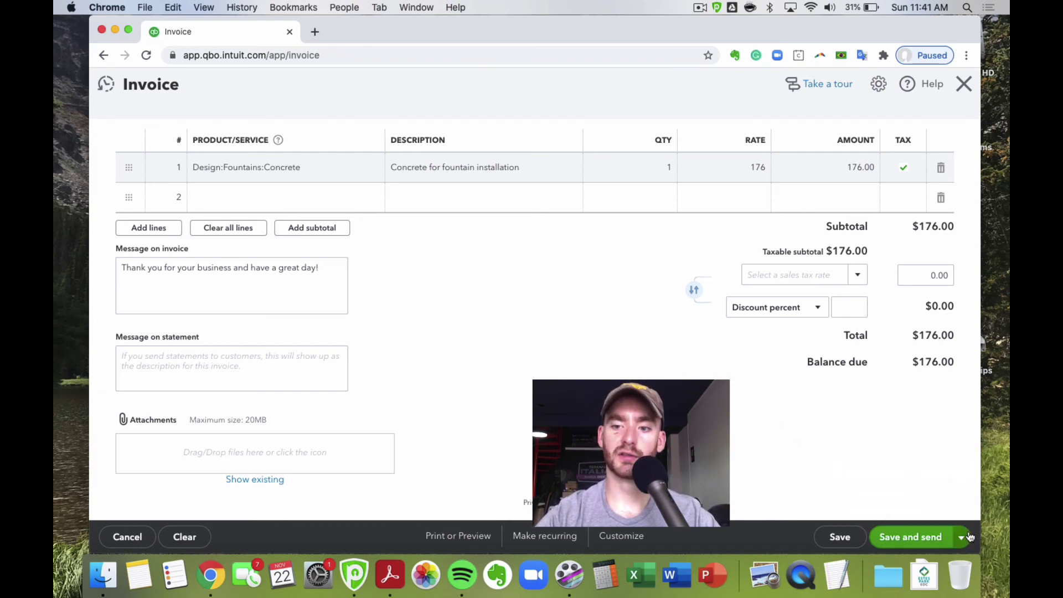
pyautogui.click(969, 537)
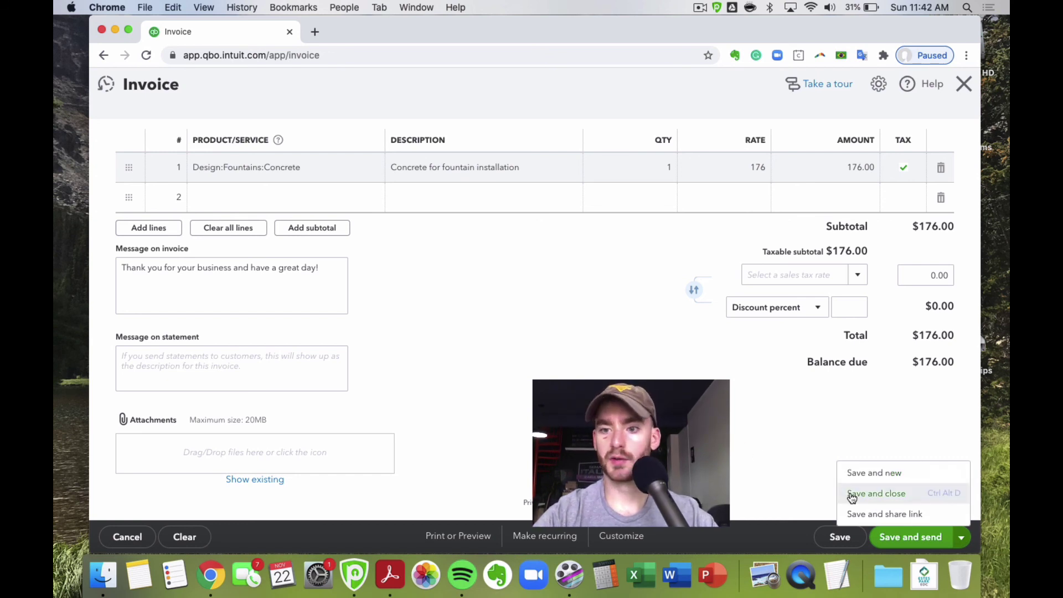
pyautogui.click(886, 475)
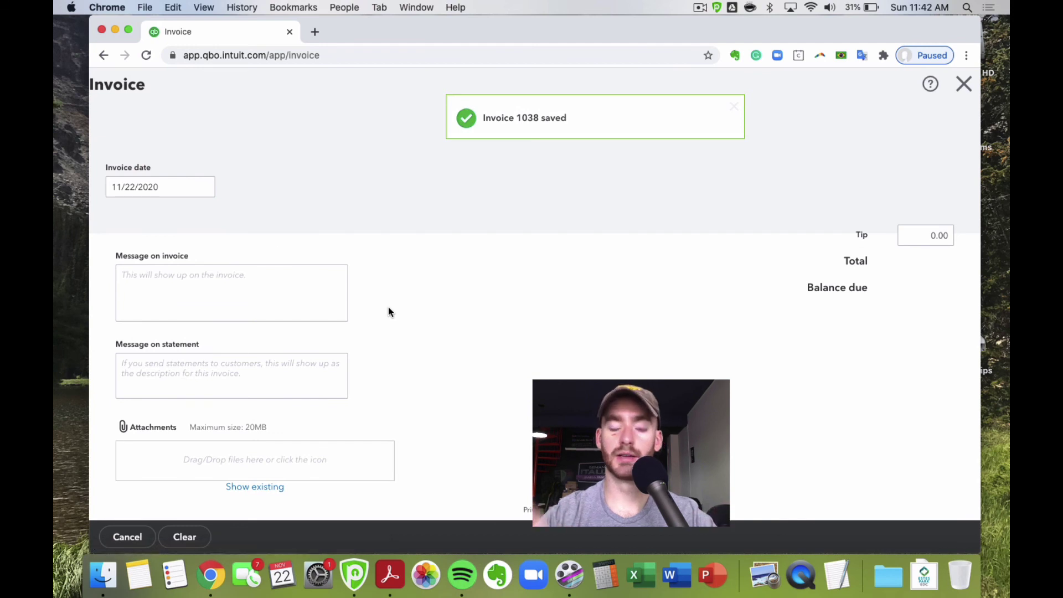
# - Check the save options on the blank invoice and close the form without saving it
pyautogui.click(123, 151)
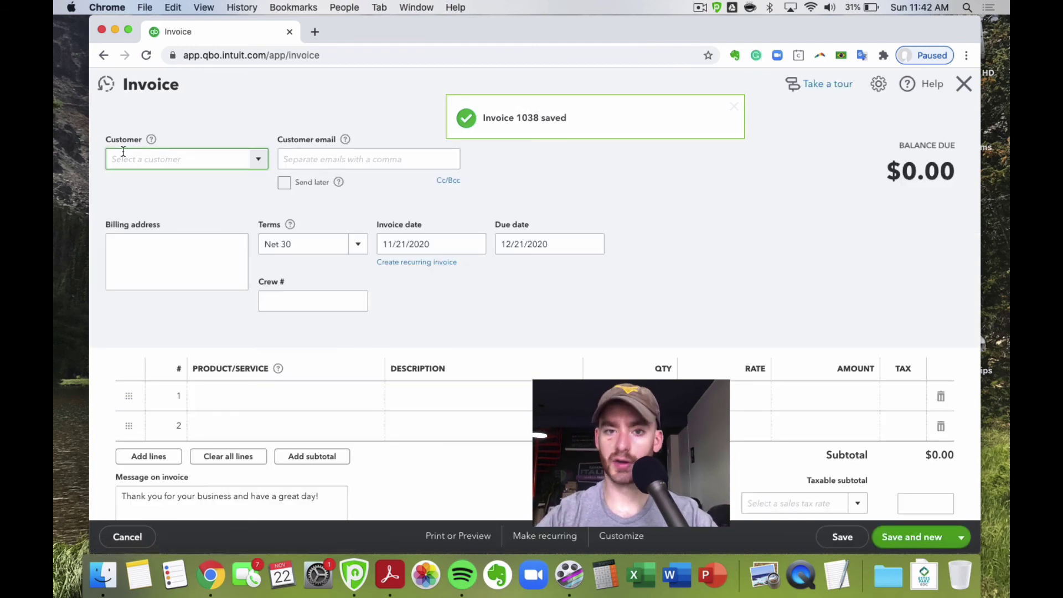
pyautogui.click(961, 537)
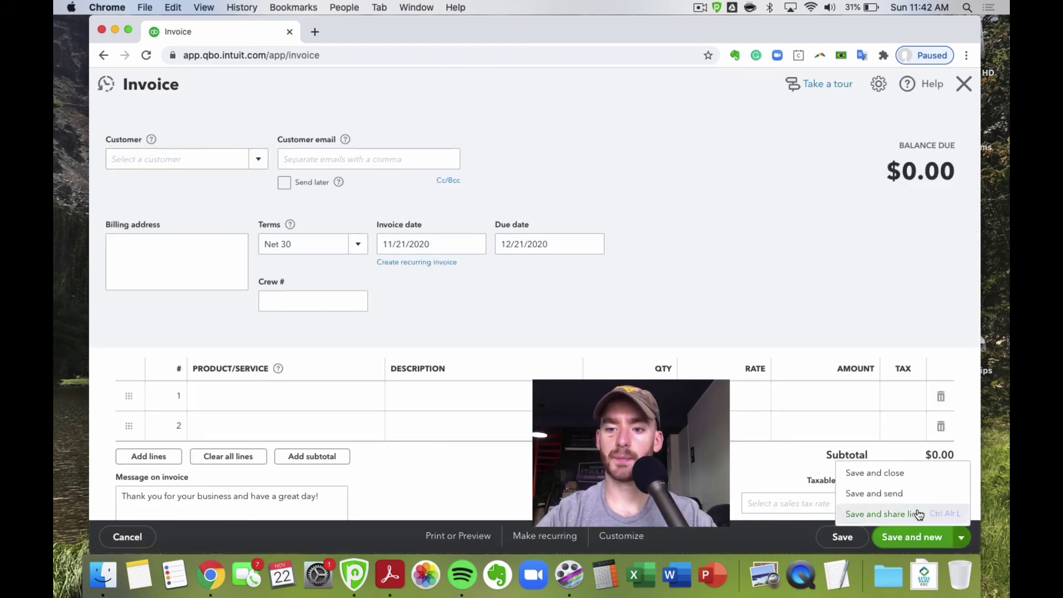
pyautogui.click(963, 84)
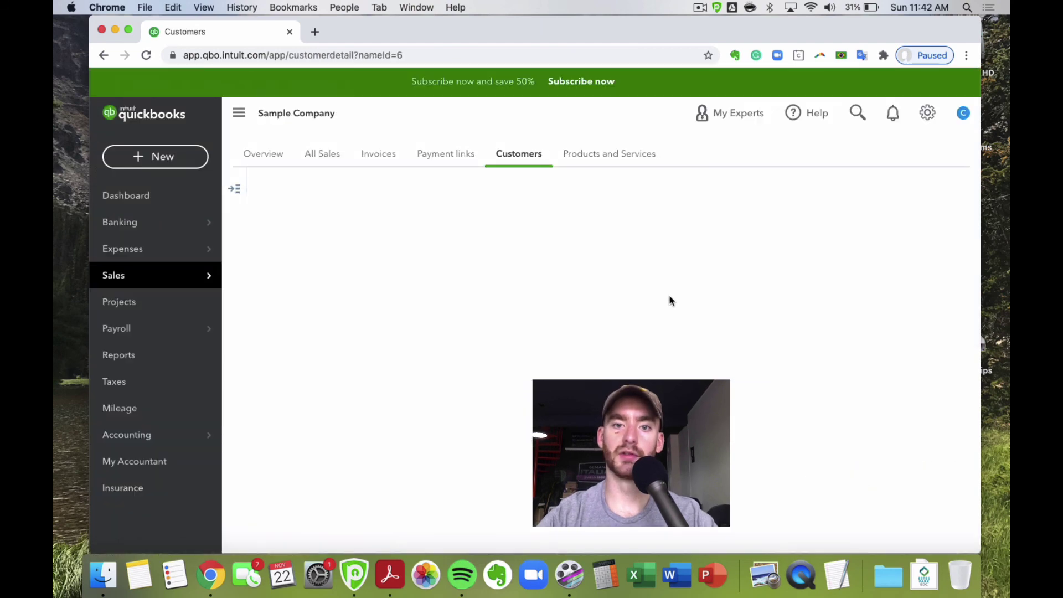
# - Look over the new transaction types and open the company's Chart of Accounts
pyautogui.click(155, 157)
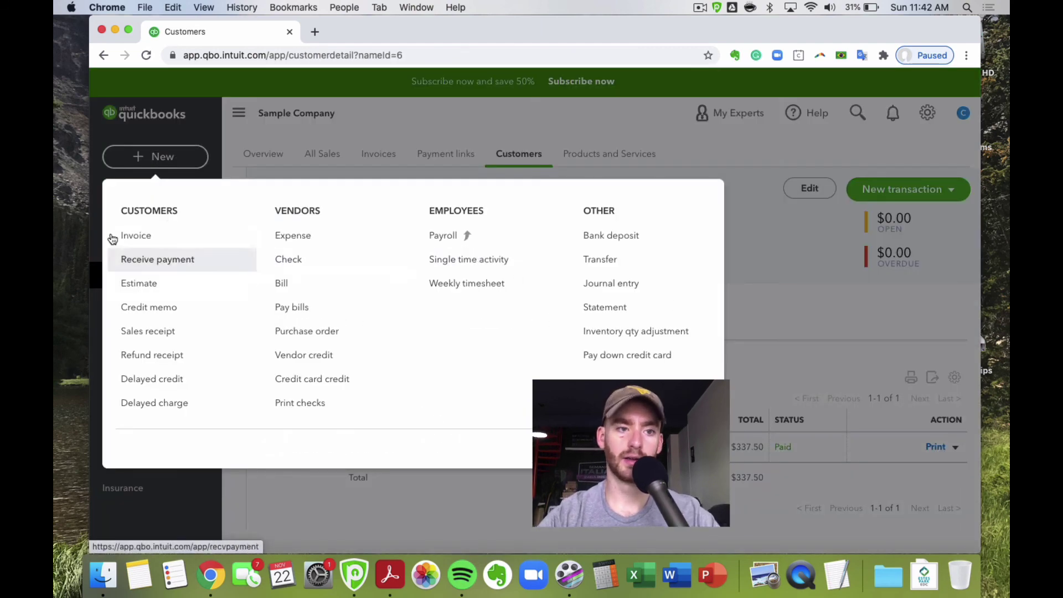
pyautogui.click(795, 302)
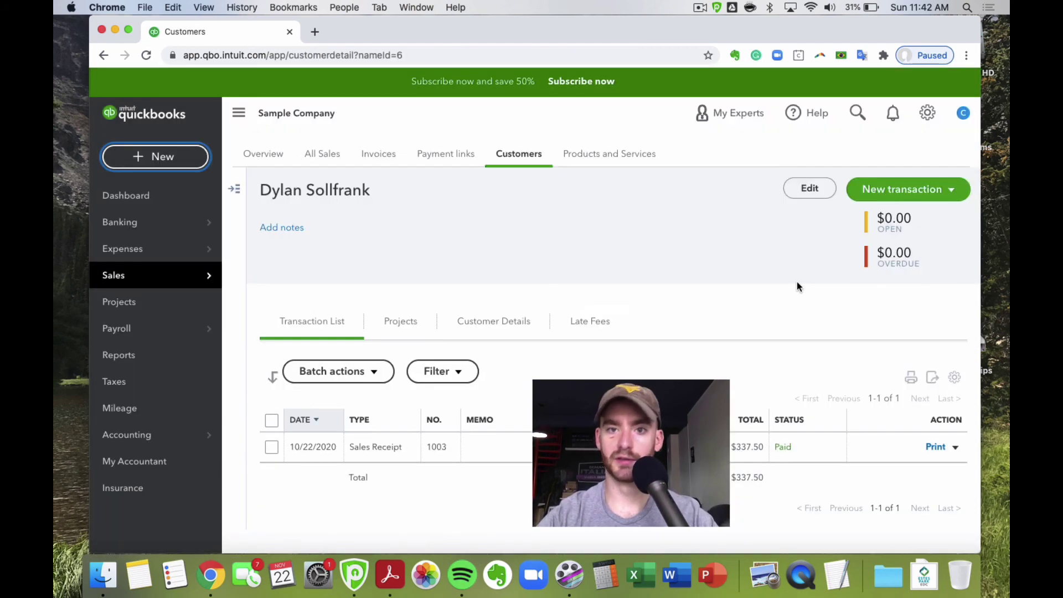
pyautogui.click(927, 113)
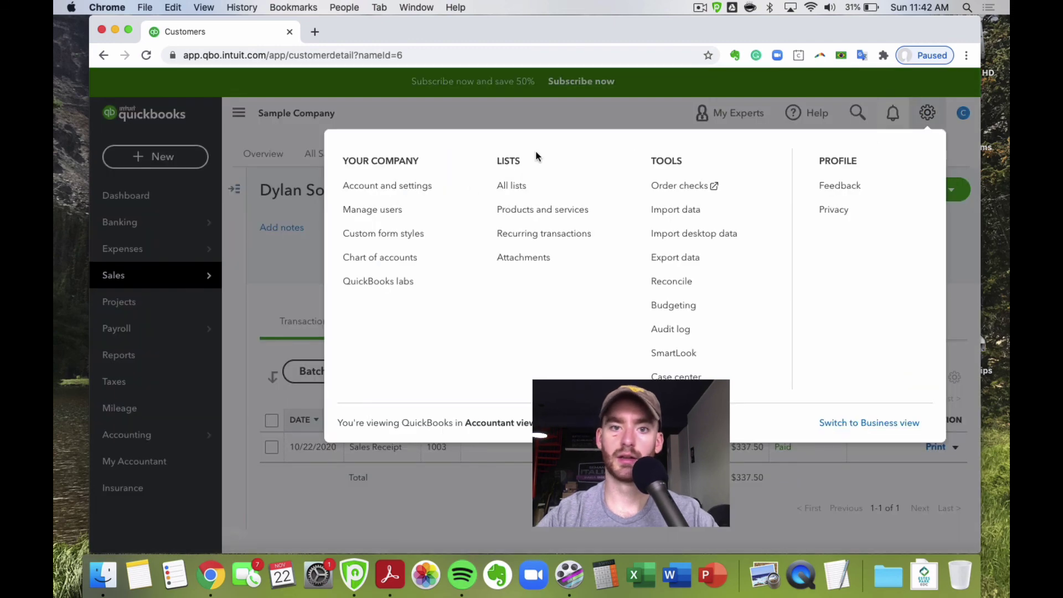
pyautogui.click(414, 262)
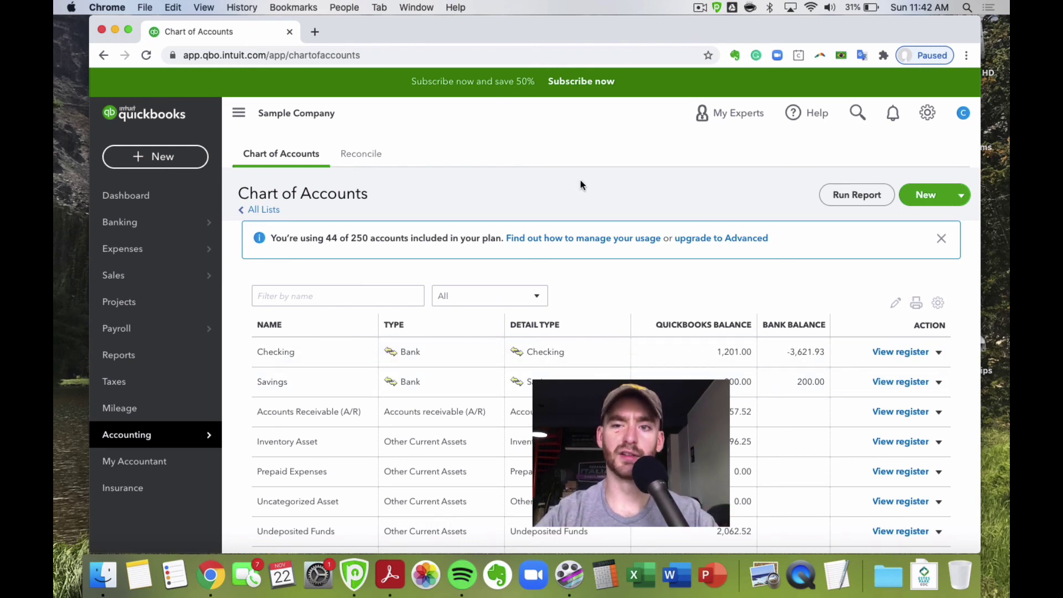
# - Start a new account in the Chart of Accounts and show the alternative save options of its form
pyautogui.rightClick(922, 204)
pyautogui.click(917, 174)
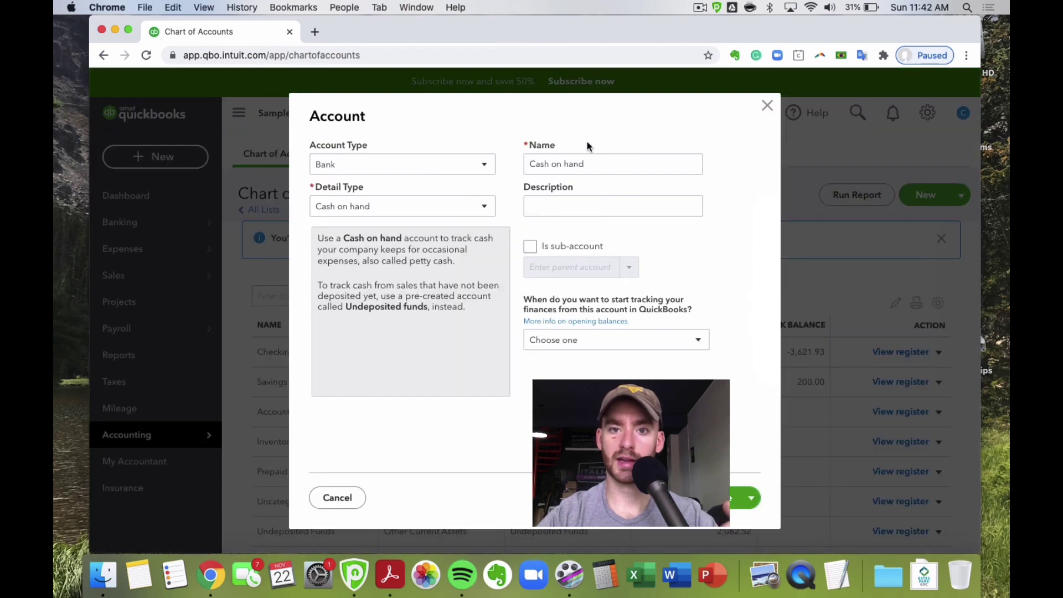
pyautogui.click(397, 166)
pyautogui.click(437, 122)
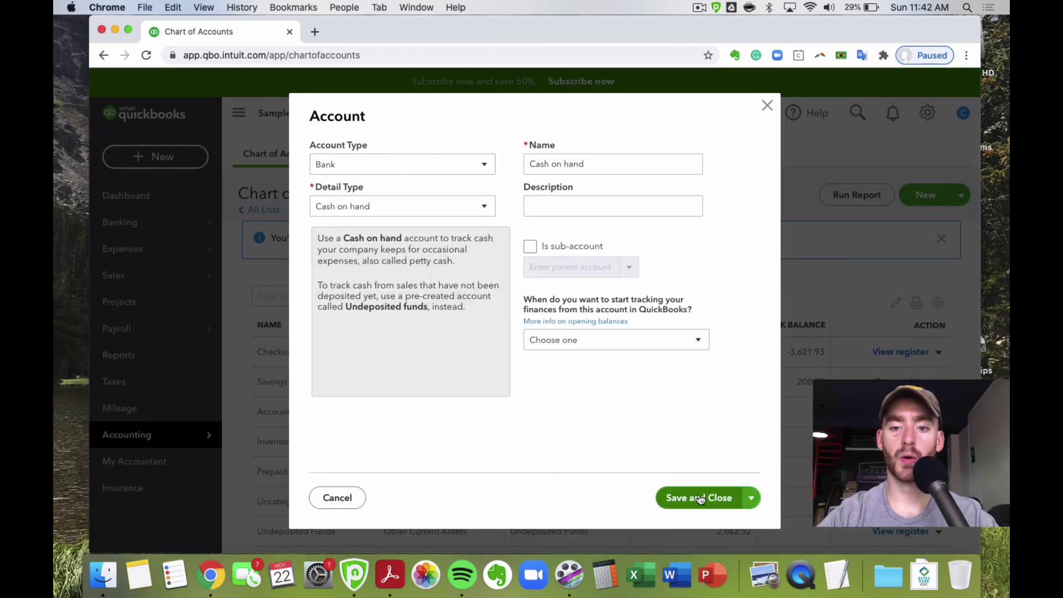
pyautogui.click(752, 498)
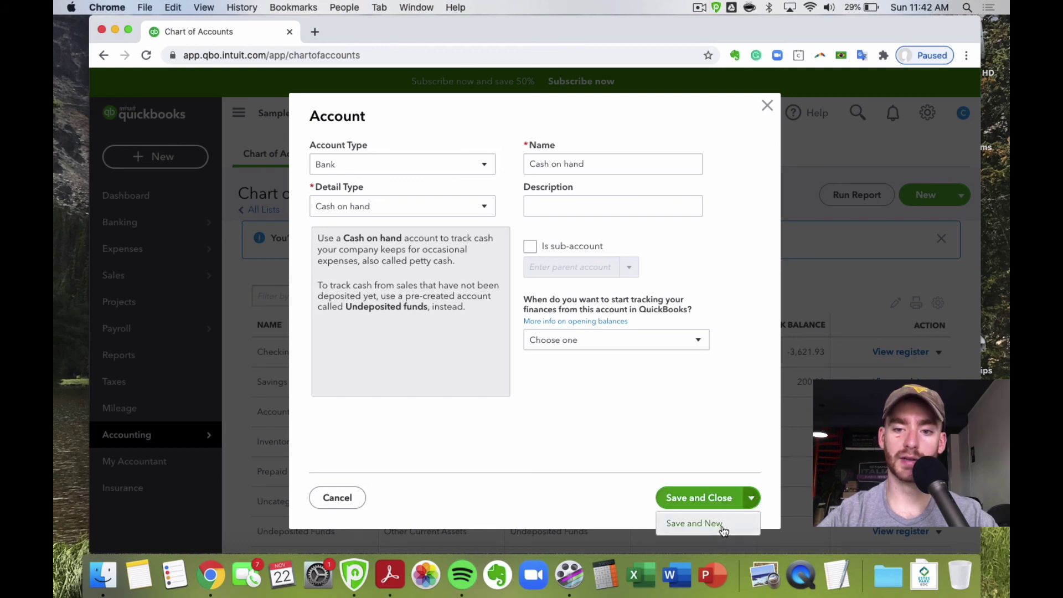